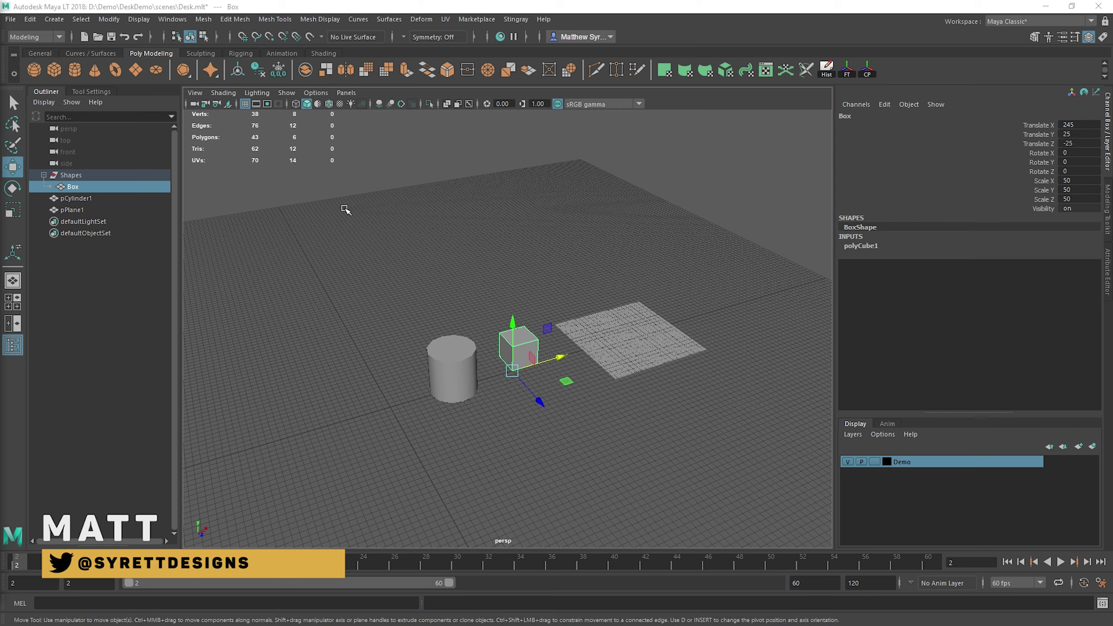
# Set the current project to the ArchViz folder in D:\Work\TableFlipGames\Qualia\Maya.
pyautogui.click(11, 19)
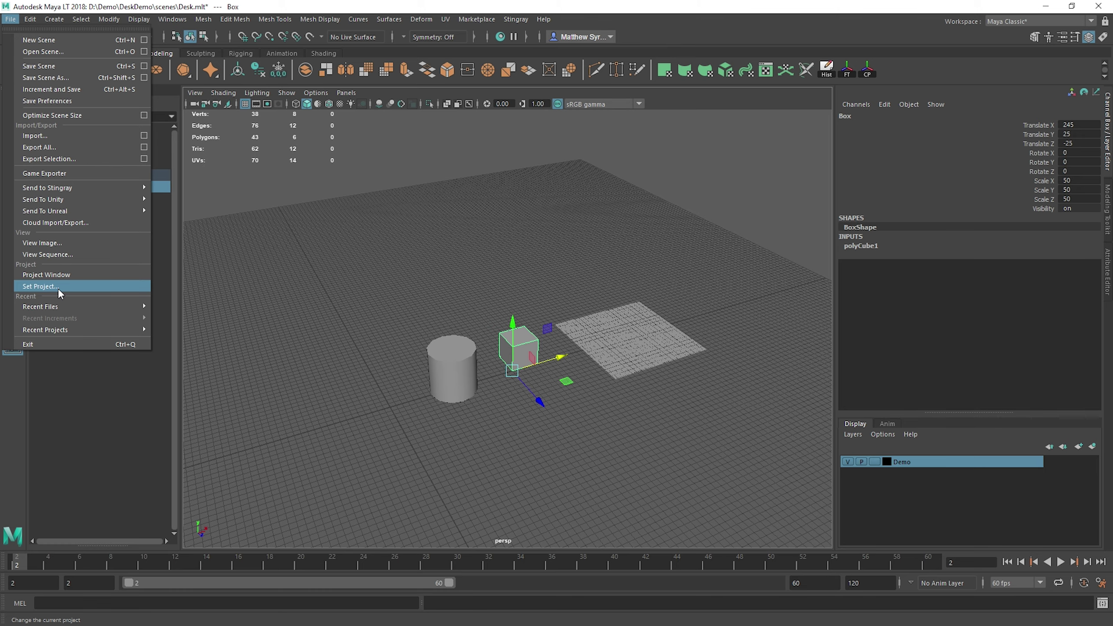
pyautogui.click(44, 287)
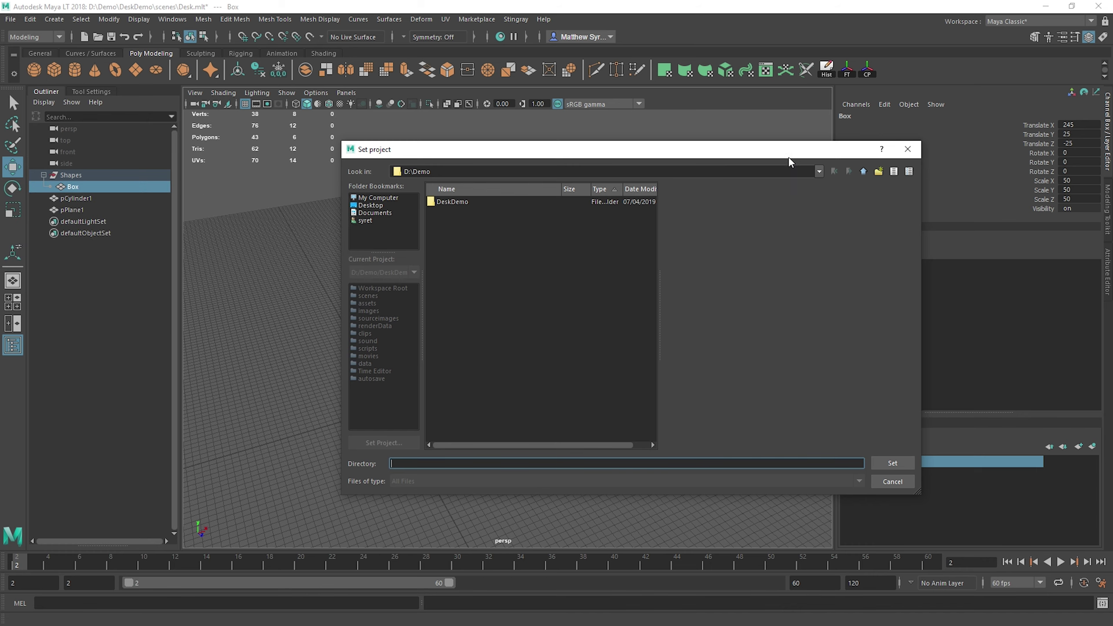
pyautogui.click(863, 171)
pyautogui.click(863, 171)
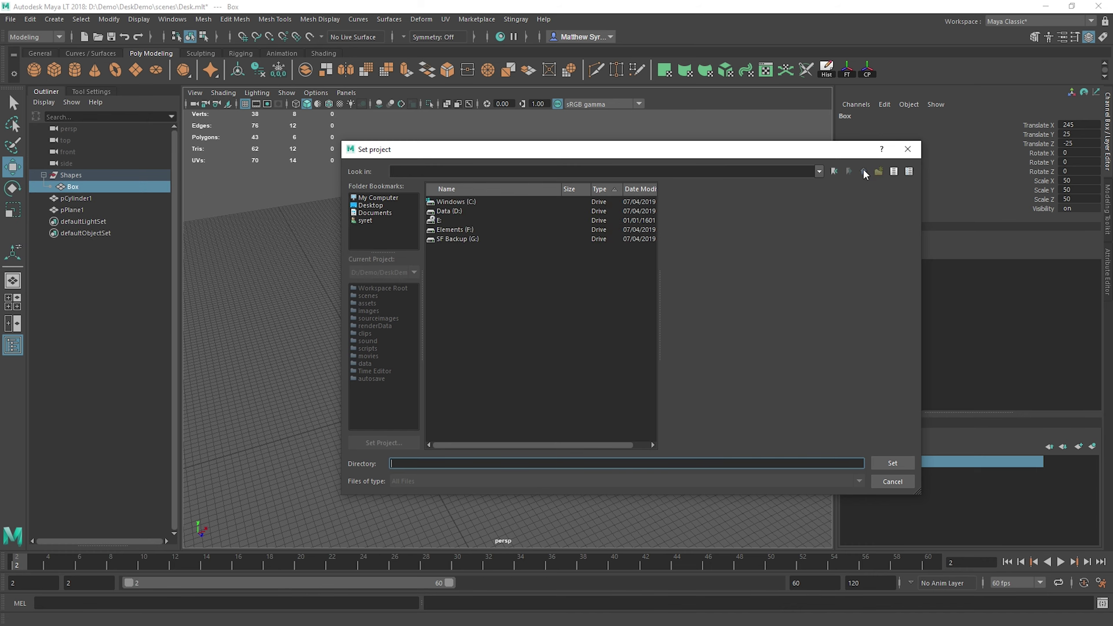
pyautogui.doubleClick(451, 212)
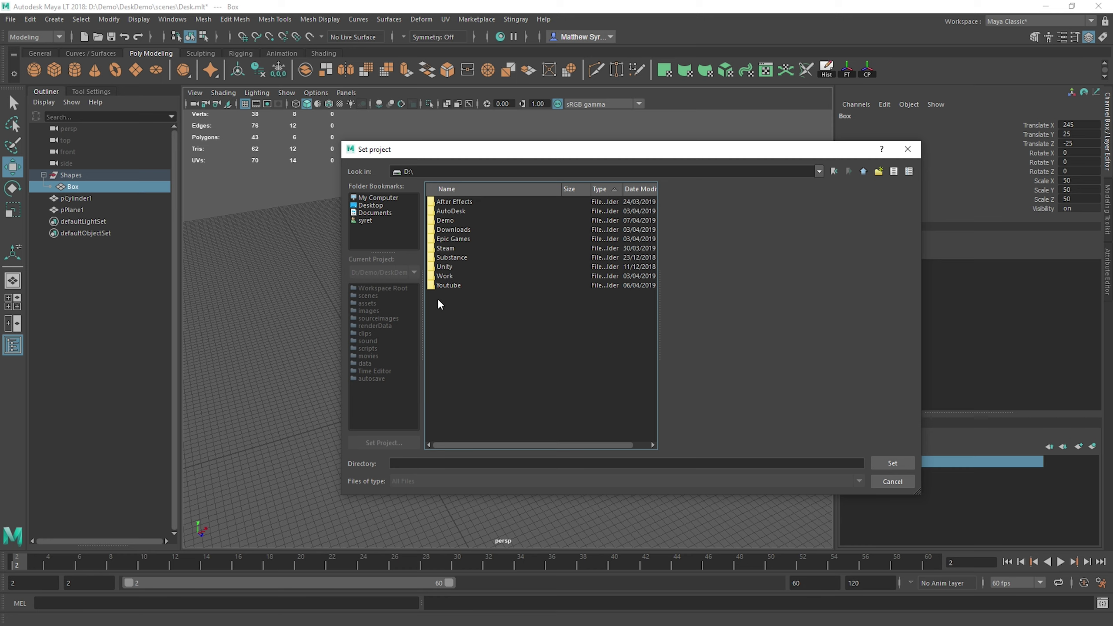
pyautogui.click(447, 270)
pyautogui.doubleClick(440, 275)
pyautogui.doubleClick(468, 259)
pyautogui.doubleClick(441, 222)
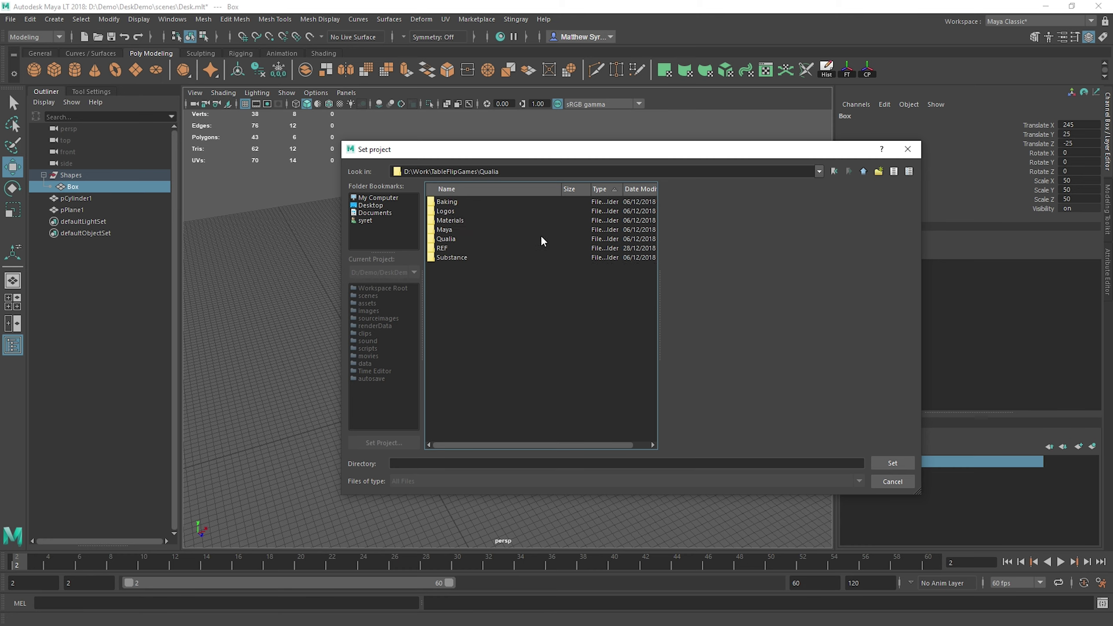
pyautogui.doubleClick(443, 230)
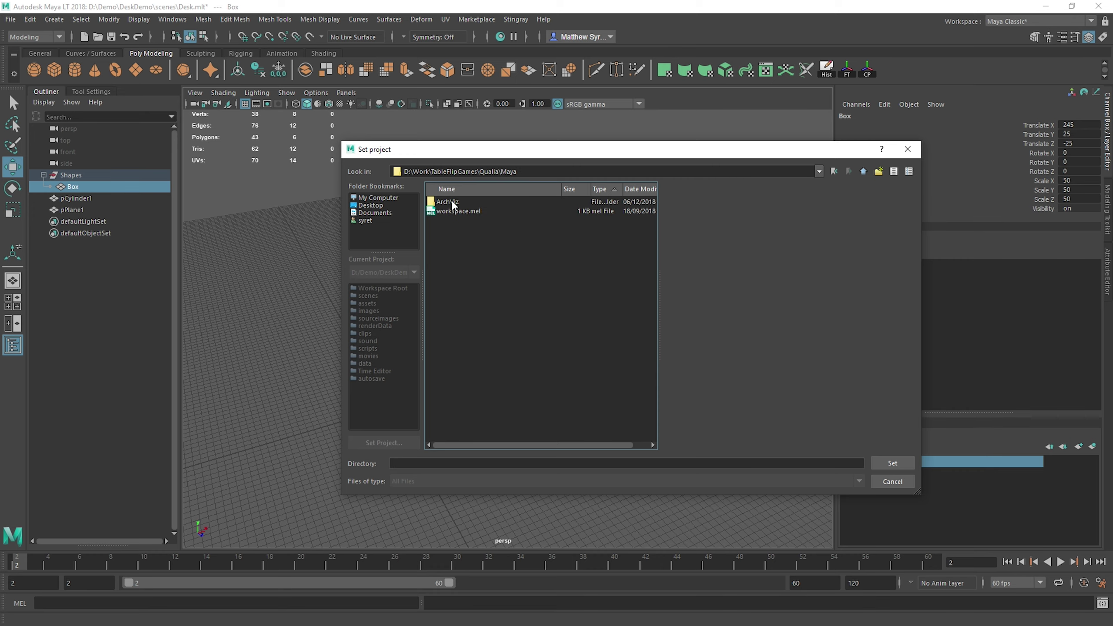
pyautogui.click(453, 202)
pyautogui.click(892, 463)
# Open the scene UE4ArchViz.0002.mlt, saving the changes to the current Desk scene.
pyautogui.click(6, 20)
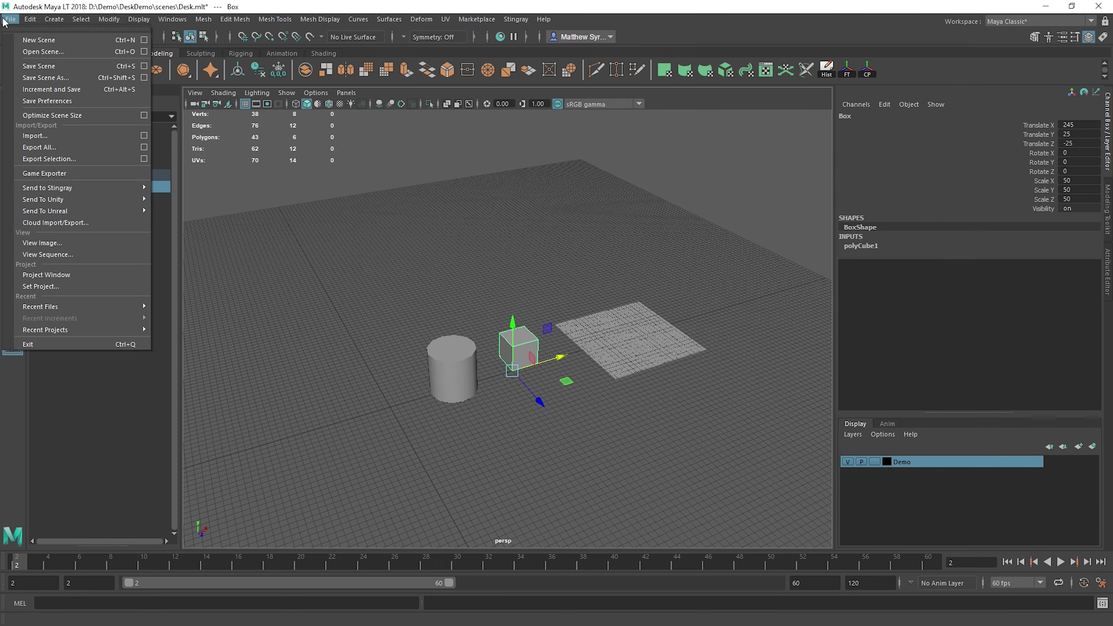
pyautogui.click(43, 51)
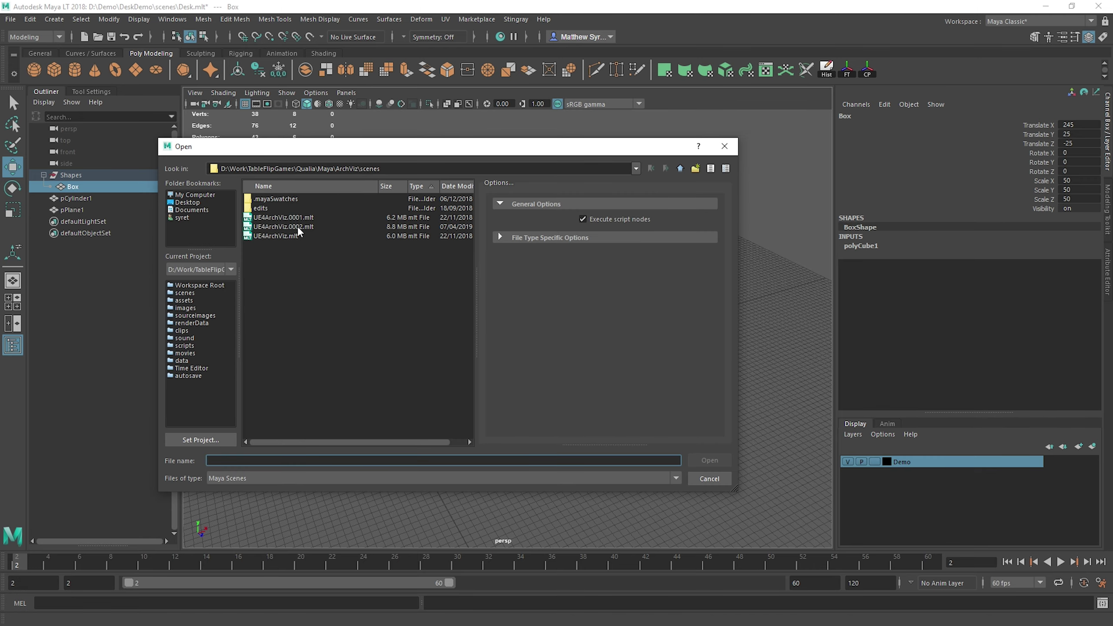
pyautogui.doubleClick(298, 226)
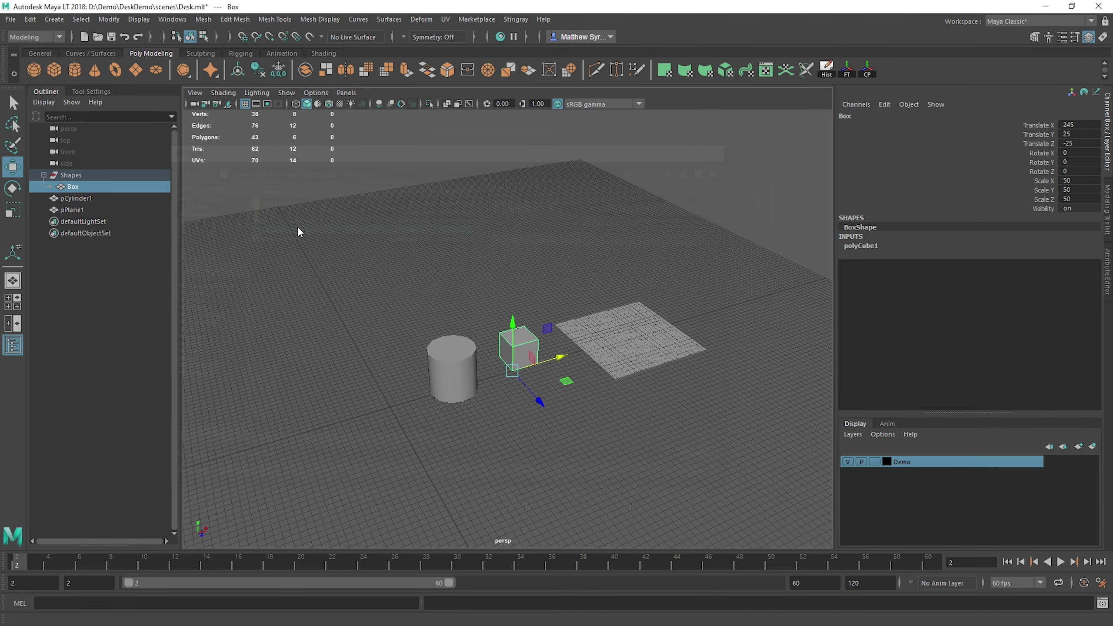
pyautogui.click(556, 324)
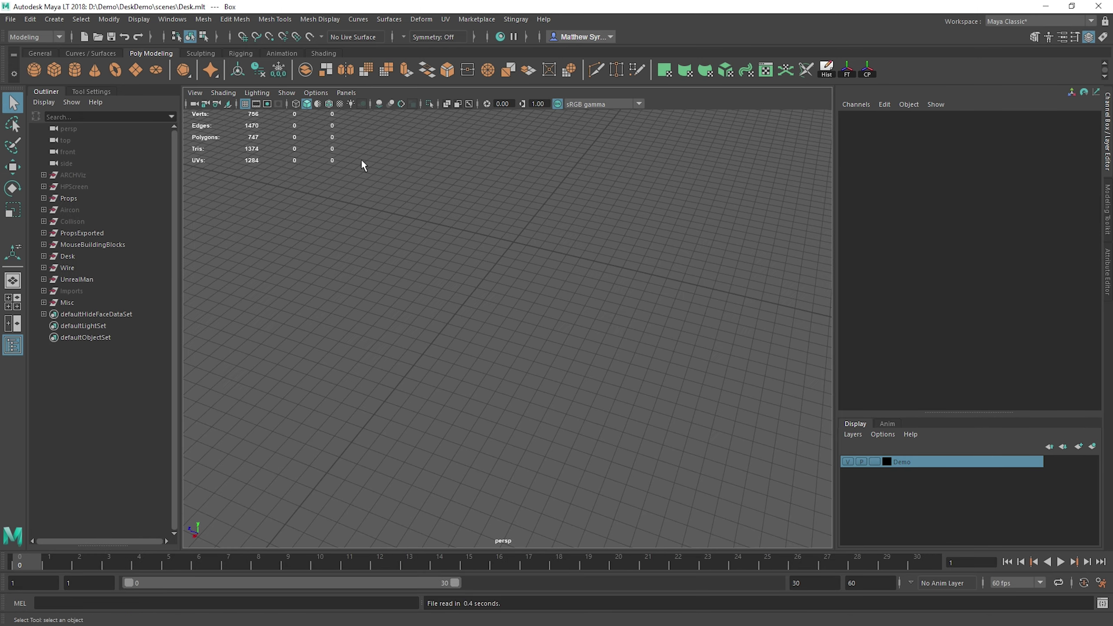
# Examine the whole corner desk and compare it with the modular office furniture picture in the web browser.
pyautogui.keyDown('alt'); pyautogui.moveTo(555, 325); pyautogui.dragTo(496, 327); pyautogui.keyUp('alt')
pyautogui.keyDown('alt'); pyautogui.moveTo(507, 384); pyautogui.dragTo(518, 252); pyautogui.keyUp('alt')
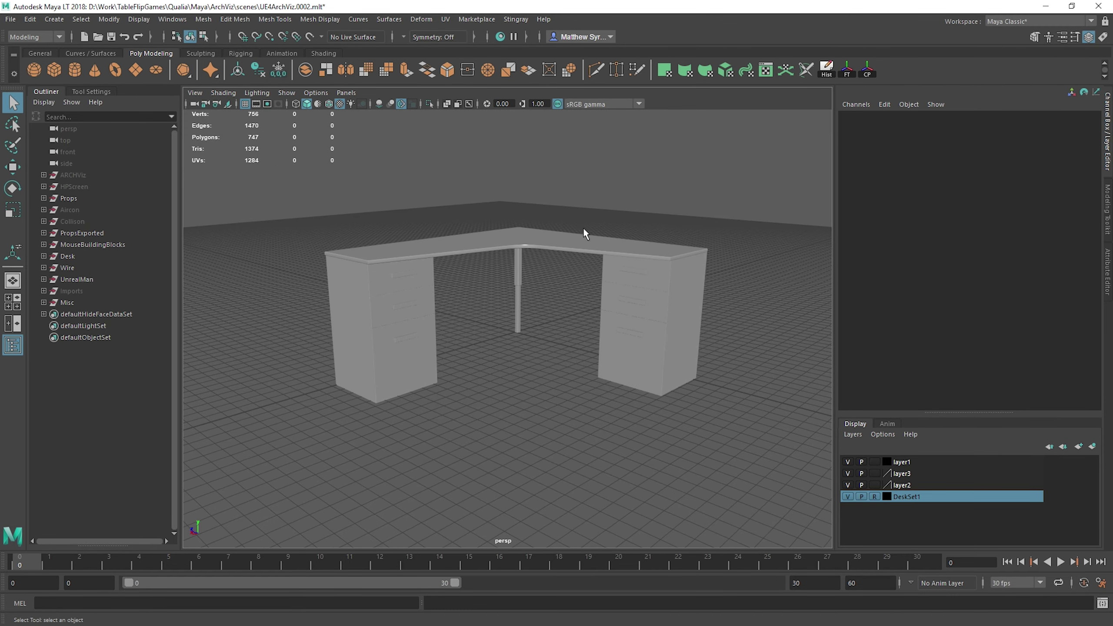
pyautogui.keyDown('alt'); pyautogui.moveTo(445, 364); pyautogui.dragTo(514, 230); pyautogui.keyUp('alt')
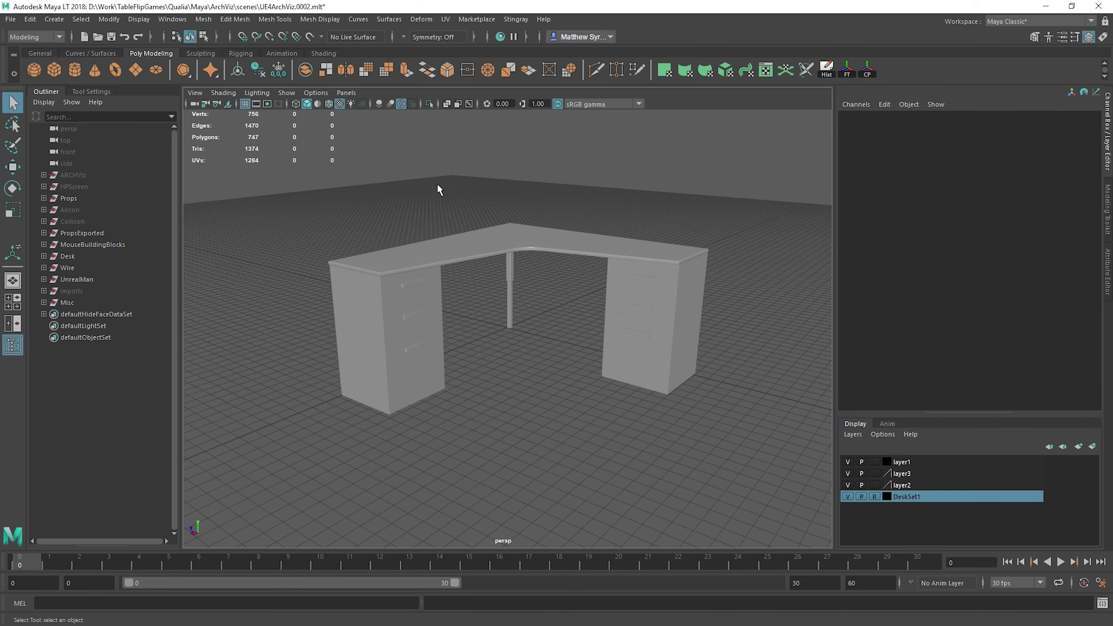
pyautogui.keyDown('alt'); pyautogui.moveTo(509, 367); pyautogui.dragTo(535, 306); pyautogui.keyUp('alt')
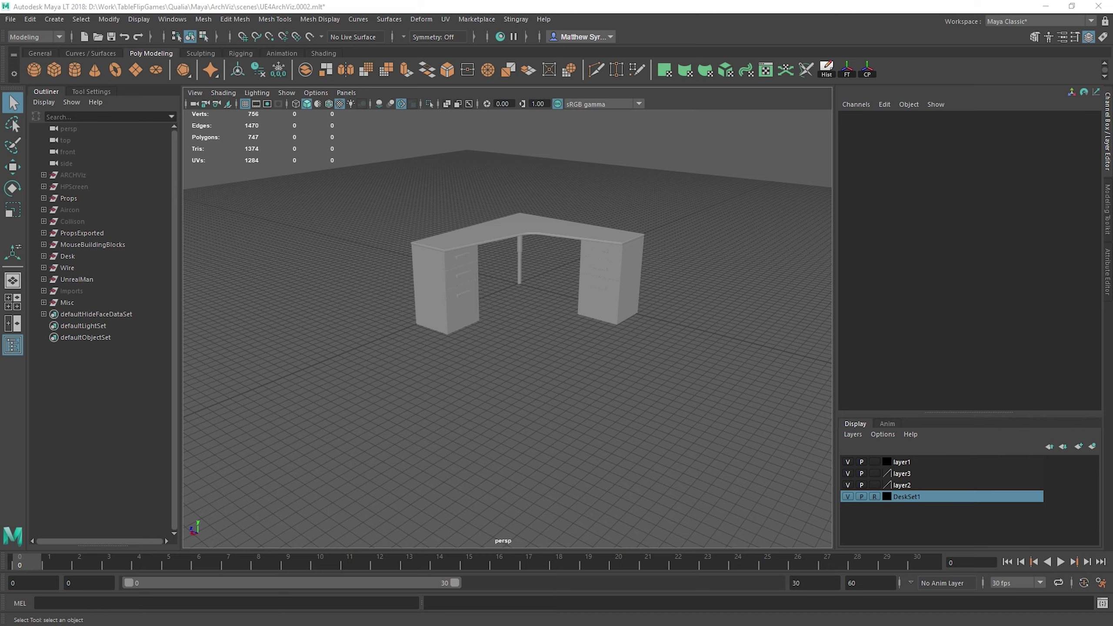
pyautogui.moveTo(0, 271); pyautogui.dragTo(771, 1)
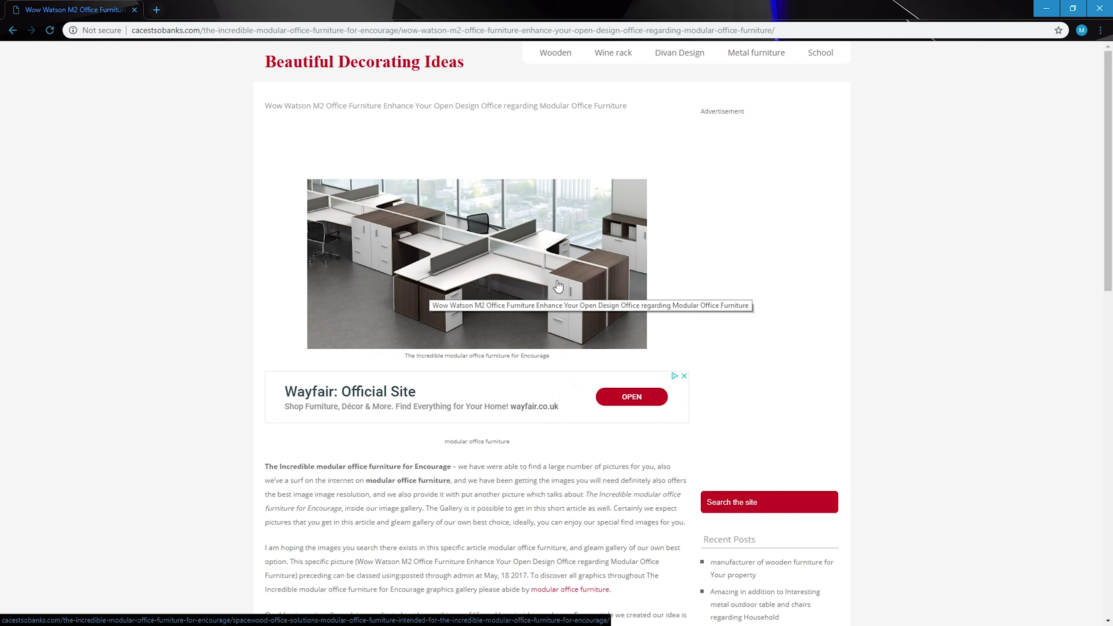
pyautogui.click(1110, 5)
# Inspect the desk's drawer units, handles and worktop edge from close range and several angles.
pyautogui.keyDown('alt'); pyautogui.moveTo(638, 214); pyautogui.dragTo(539, 268); pyautogui.keyUp('alt')
pyautogui.scroll(5, 436, 294)
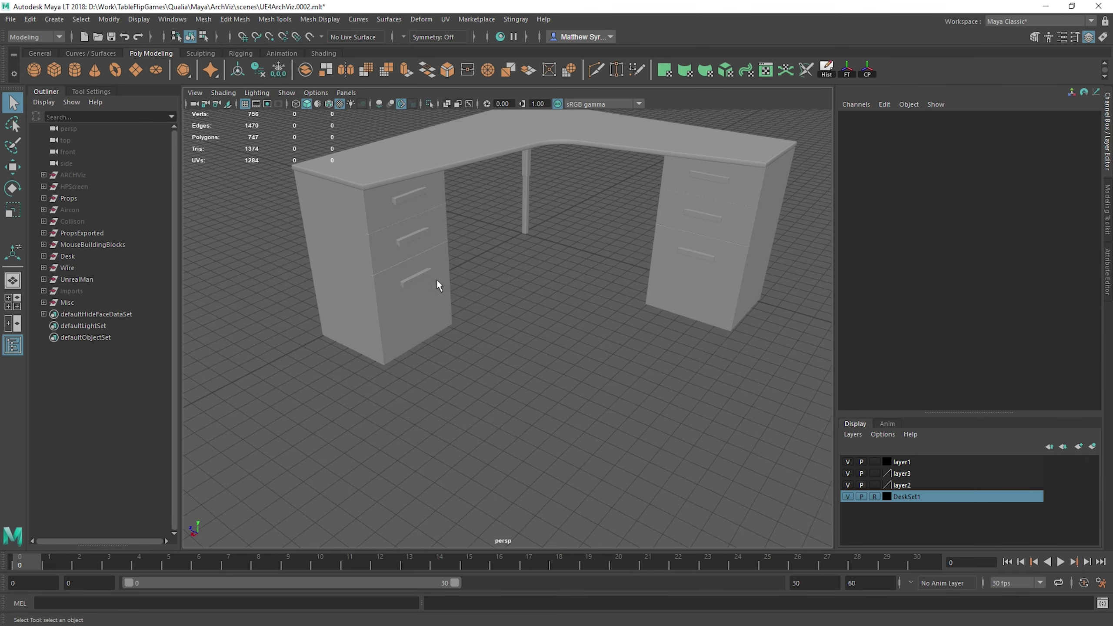
pyautogui.keyDown('alt'); pyautogui.moveTo(398, 168); pyautogui.dragTo(428, 196, button='middle'); pyautogui.keyUp('alt')
pyautogui.click(428, 202)
pyautogui.press('f')
pyautogui.keyDown('alt'); pyautogui.moveTo(434, 224); pyautogui.dragTo(420, 199); pyautogui.keyUp('alt')
pyautogui.keyDown('alt'); pyautogui.moveTo(428, 294); pyautogui.dragTo(518, 314); pyautogui.keyUp('alt')
pyautogui.click(517, 314)
pyautogui.keyDown('alt'); pyautogui.moveTo(517, 314); pyautogui.dragTo(542, 280, button='right'); pyautogui.keyUp('alt')
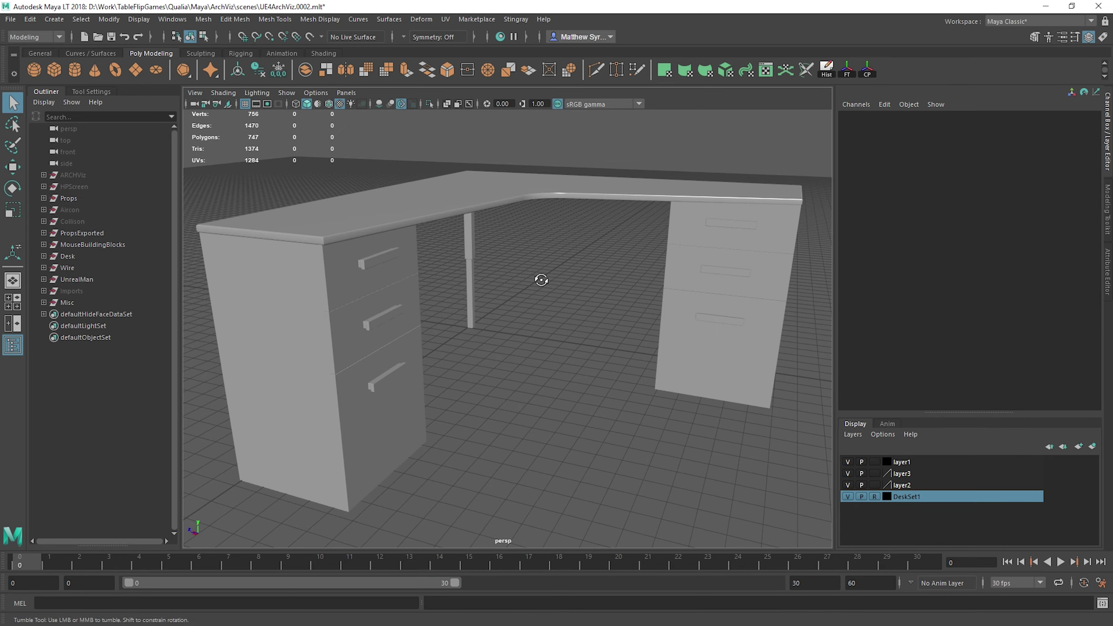
pyautogui.keyDown('alt'); pyautogui.moveTo(542, 280); pyautogui.dragTo(526, 301); pyautogui.keyUp('alt')
pyautogui.keyDown('alt'); pyautogui.moveTo(410, 309); pyautogui.dragTo(439, 312, button='right'); pyautogui.keyUp('alt')
pyautogui.keyDown('alt'); pyautogui.moveTo(437, 312); pyautogui.dragTo(407, 309); pyautogui.keyUp('alt')
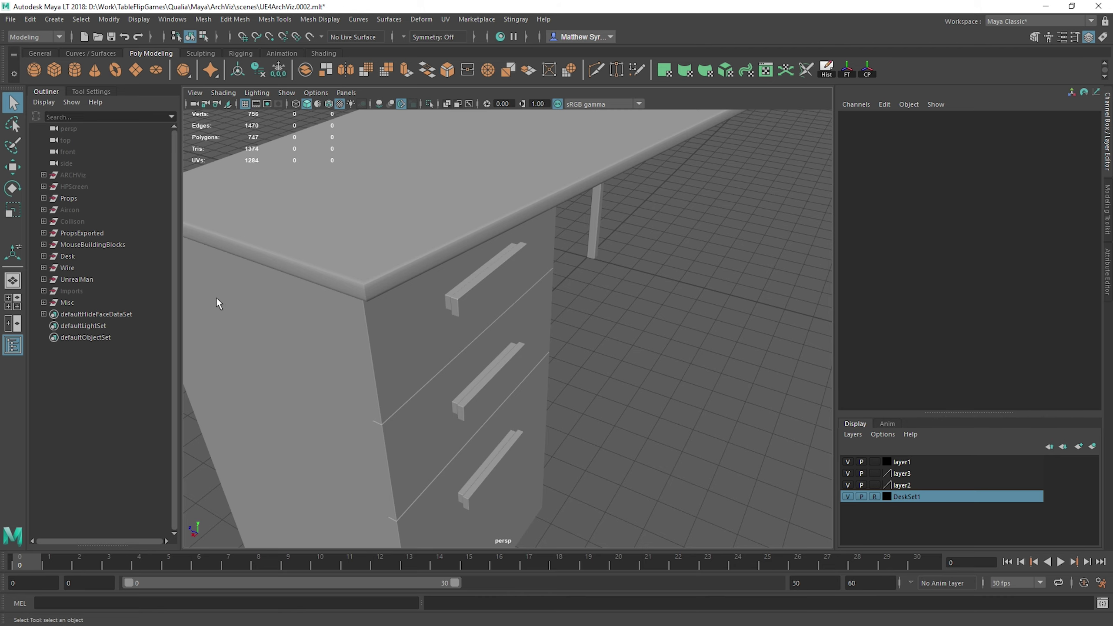
pyautogui.keyDown('alt'); pyautogui.moveTo(582, 230); pyautogui.dragTo(606, 248, button='right'); pyautogui.keyUp('alt')
pyautogui.keyDown('alt'); pyautogui.moveTo(606, 248); pyautogui.dragTo(509, 271); pyautogui.keyUp('alt')
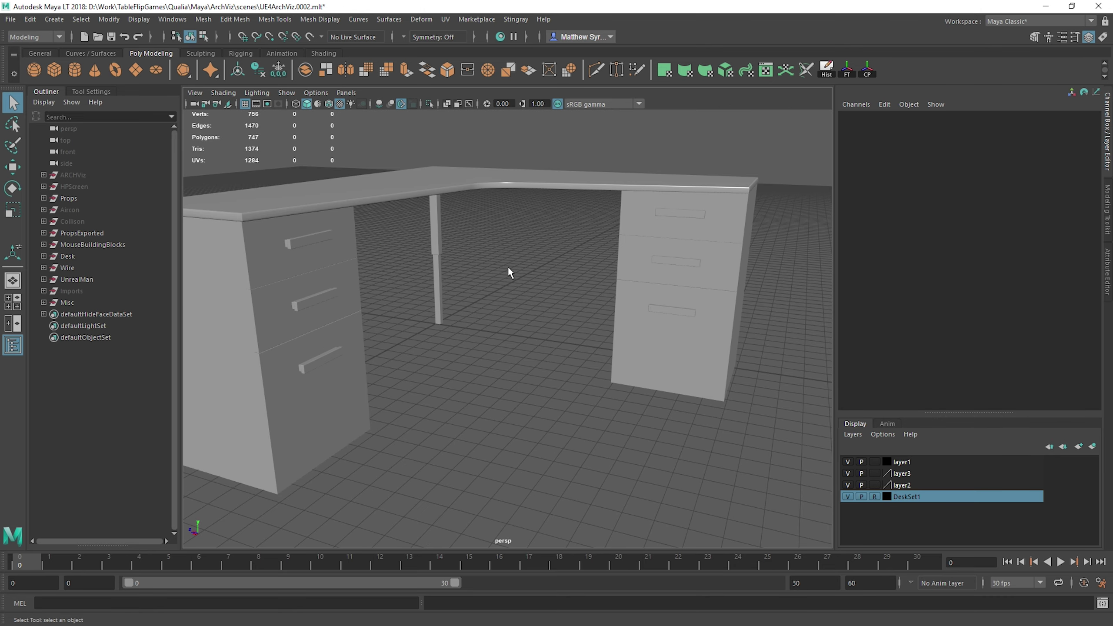
# Separate the combined desk mesh into its individual pieces and clear the selection.
pyautogui.click(471, 186)
pyautogui.keyDown('alt'); pyautogui.moveTo(470, 184); pyautogui.dragTo(440, 213); pyautogui.keyUp('alt')
pyautogui.scroll(5, 501, 192)
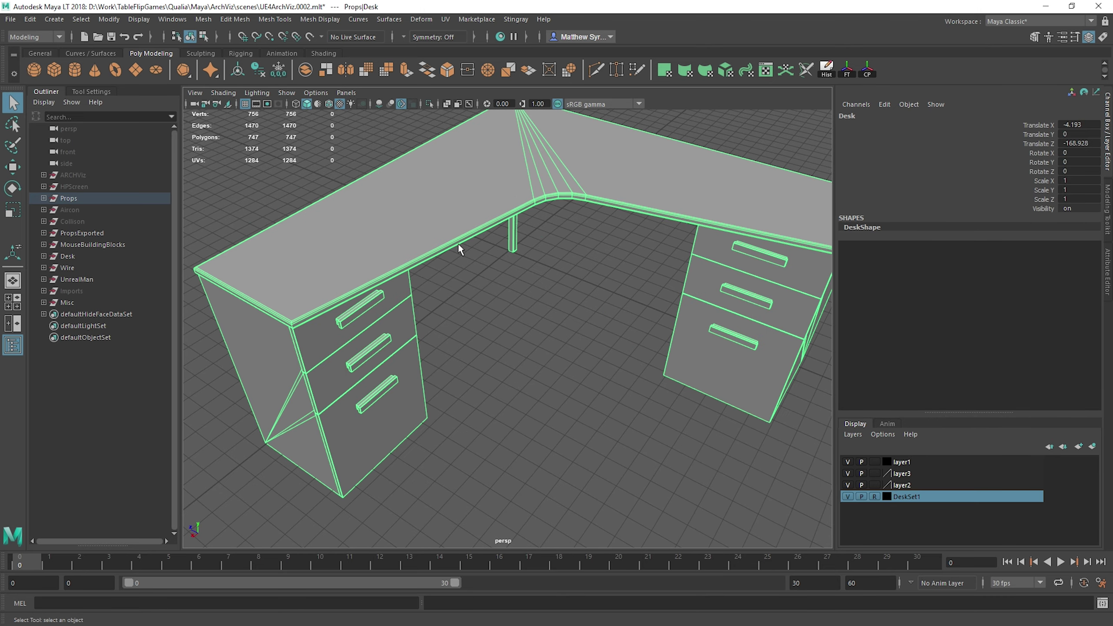
pyautogui.keyDown('shift'); pyautogui.rightClick(525, 161); pyautogui.keyUp('shift')
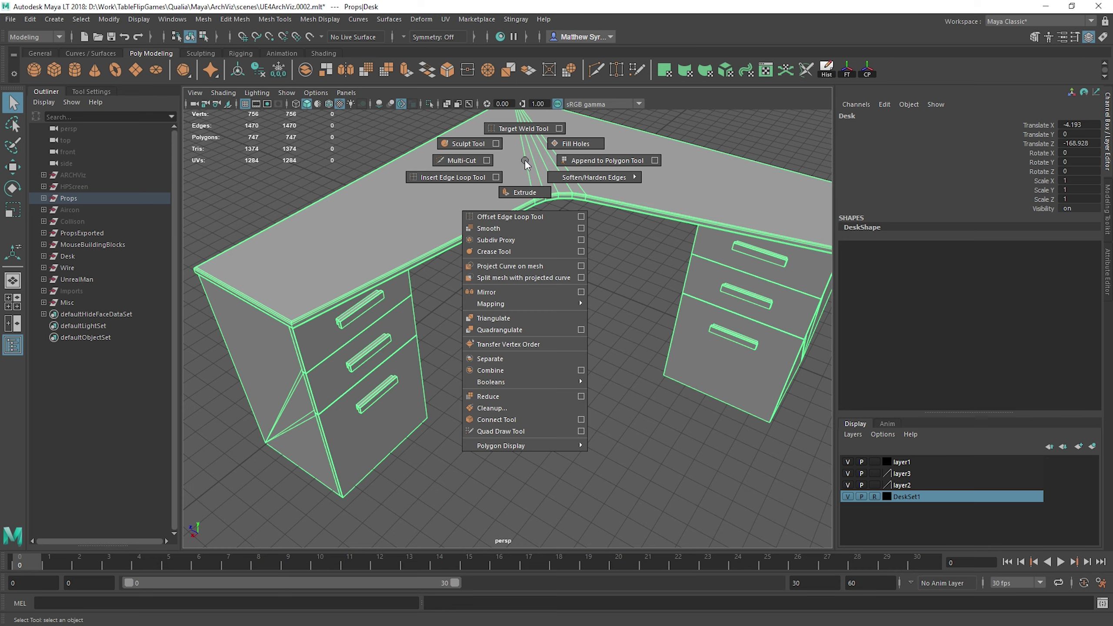
pyautogui.click(508, 359)
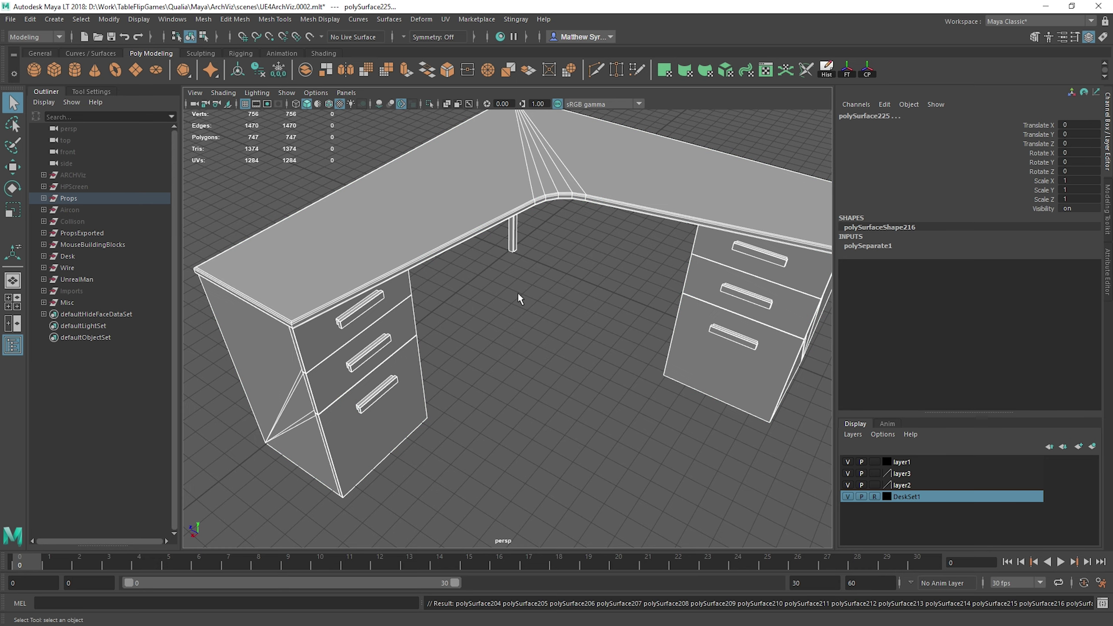
pyautogui.click(519, 293)
# Check the separated desk pieces by selecting a handle, the worktop and the whole set.
pyautogui.click(360, 310)
pyautogui.keyDown('alt'); pyautogui.moveTo(360, 309); pyautogui.dragTo(507, 197); pyautogui.keyUp('alt')
pyautogui.click(497, 219)
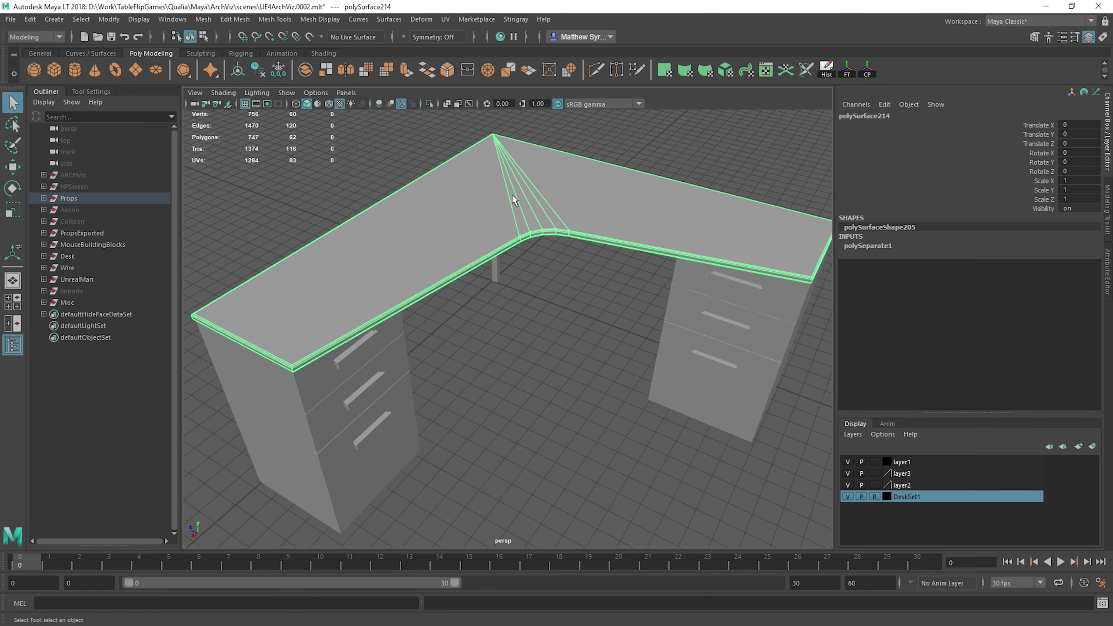
pyautogui.moveTo(513, 200)
pyautogui.keyDown('shift'); pyautogui.mouseDown(button='right')
pyautogui.moveTo(513, 281)
pyautogui.moveTo(477, 399)
pyautogui.moveTo(513, 199)
pyautogui.mouseUp(button='right'); pyautogui.keyUp('shift')
pyautogui.scroll(-3, 482, 303)
pyautogui.moveTo(280, 211); pyautogui.dragTo(645, 423)
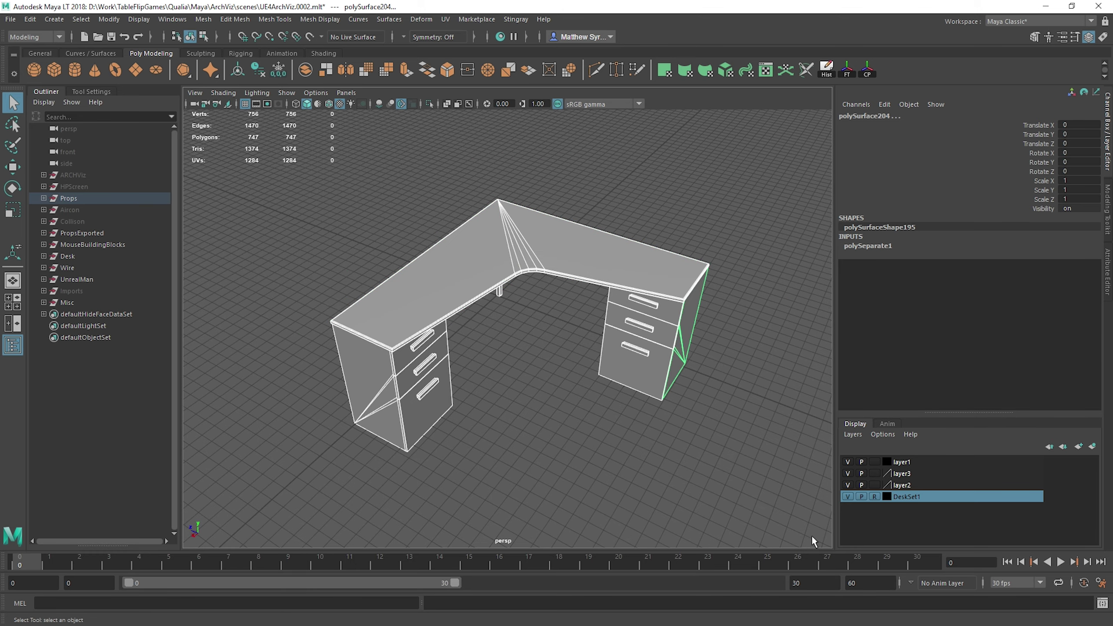
pyautogui.keyDown('alt'); pyautogui.moveTo(740, 511); pyautogui.dragTo(497, 272); pyautogui.keyUp('alt')
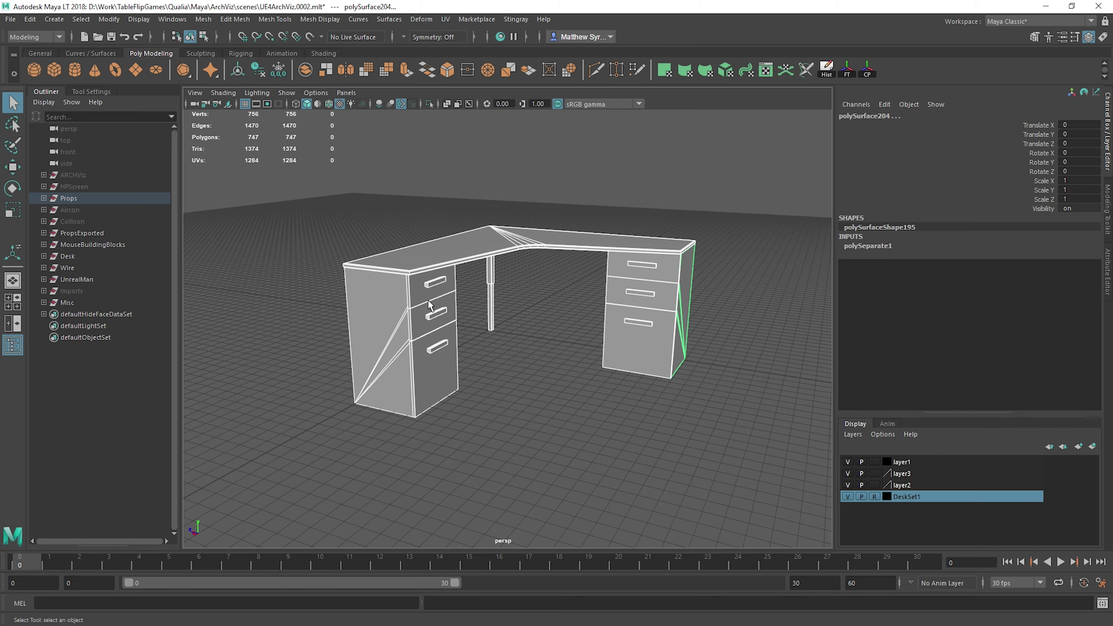
pyautogui.click(483, 346)
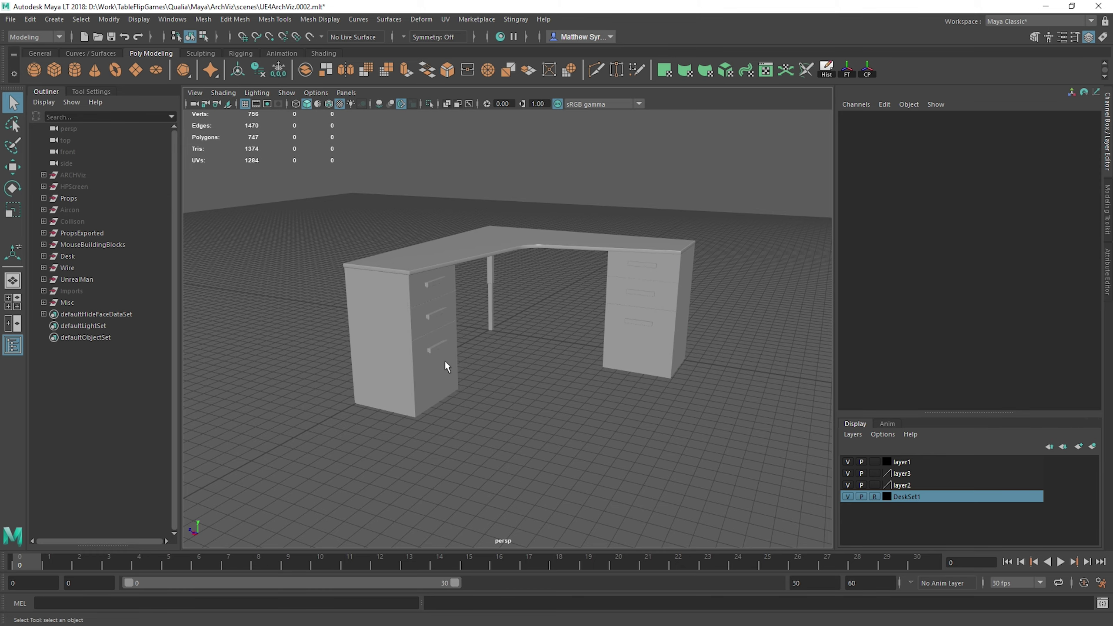
# Check the pivot location of the near pedestal's lowest drawer front and handle with the Move tool.
pyautogui.scroll(2, 440, 360)
pyautogui.click(404, 351)
pyautogui.scroll(3, 390, 368)
pyautogui.click(445, 329)
pyautogui.keyDown('alt'); pyautogui.moveTo(445, 329); pyautogui.dragTo(542, 323); pyautogui.keyUp('alt')
pyautogui.press('w')
pyautogui.scroll(-5, 589, 231)
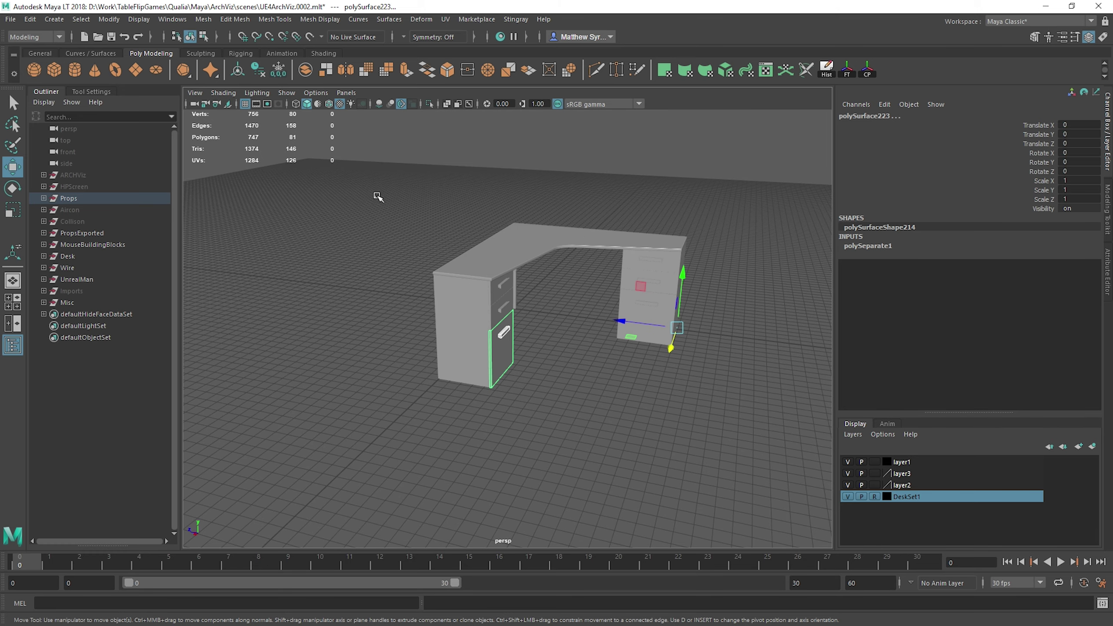
# Delete the history, freeze the transformations and centre the pivots of all the desk pieces.
pyautogui.moveTo(373, 197); pyautogui.dragTo(820, 447)
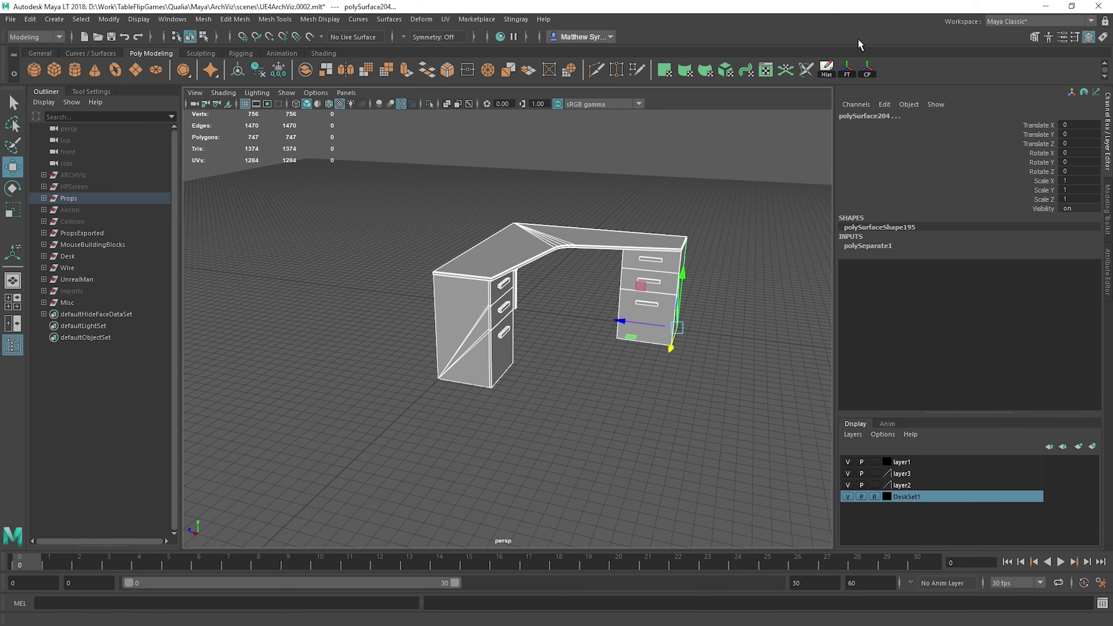
pyautogui.click(826, 68)
pyautogui.click(847, 70)
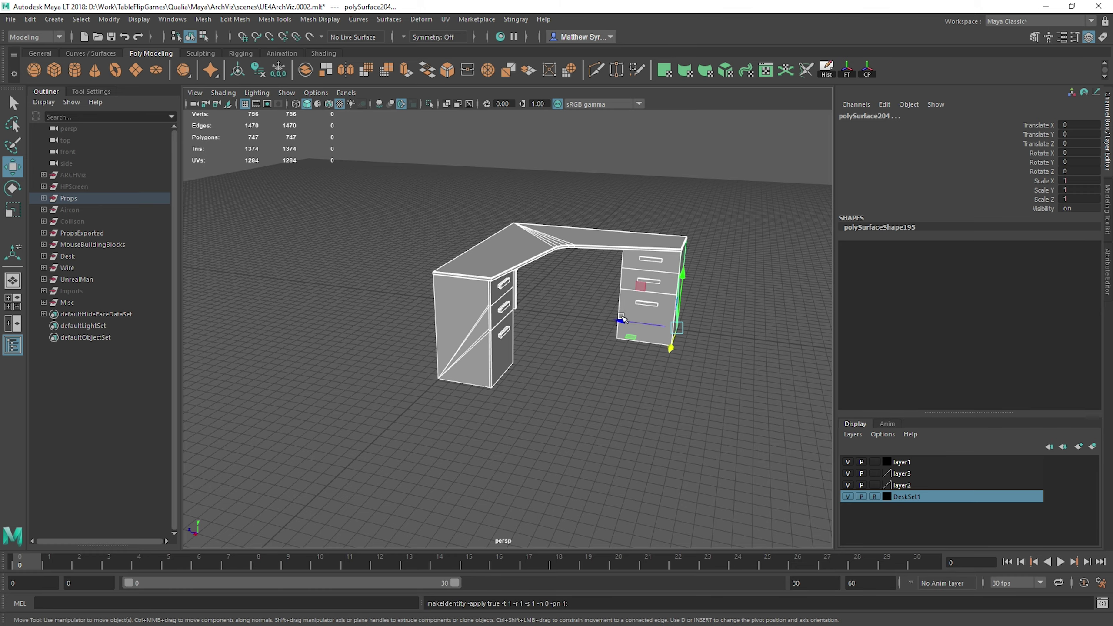
pyautogui.click(868, 70)
# Try to move only the near pedestal's lowest drawer front and handle outward along Z.
pyautogui.scroll(5, 542, 337)
pyautogui.click(502, 335)
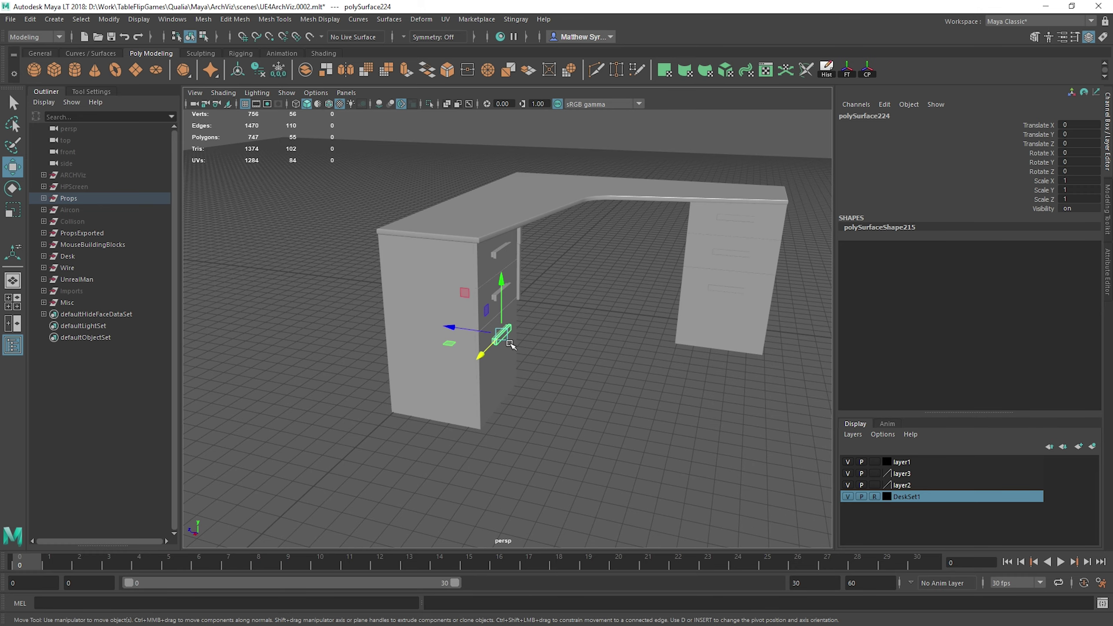
pyautogui.scroll(3, 508, 386)
pyautogui.moveTo(456, 375); pyautogui.dragTo(544, 382)
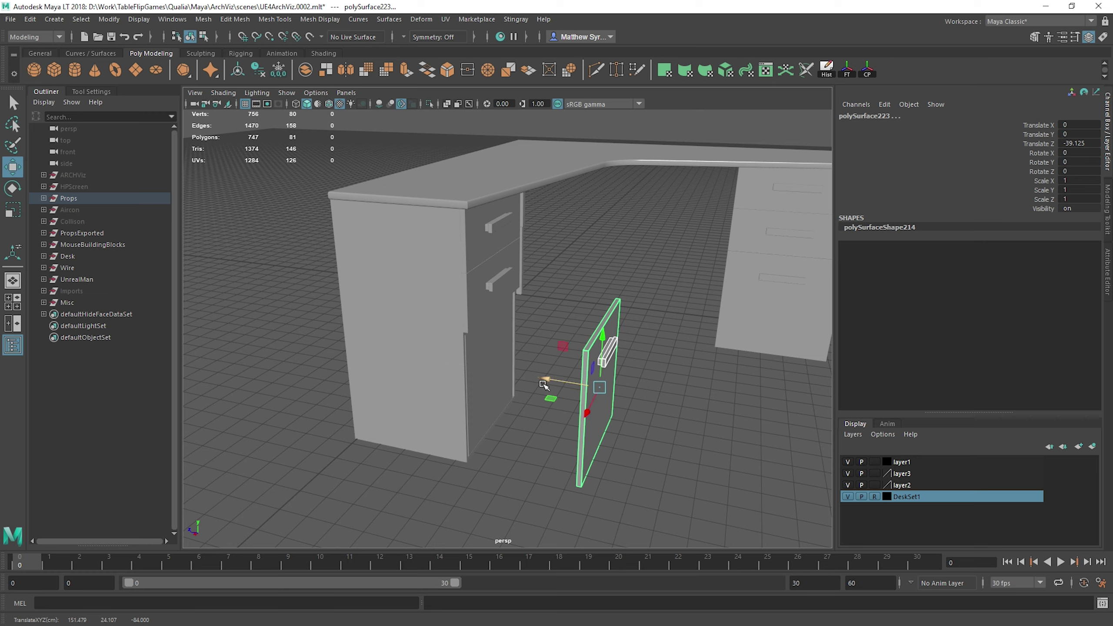
pyautogui.hotkey('ctrl', 'z')
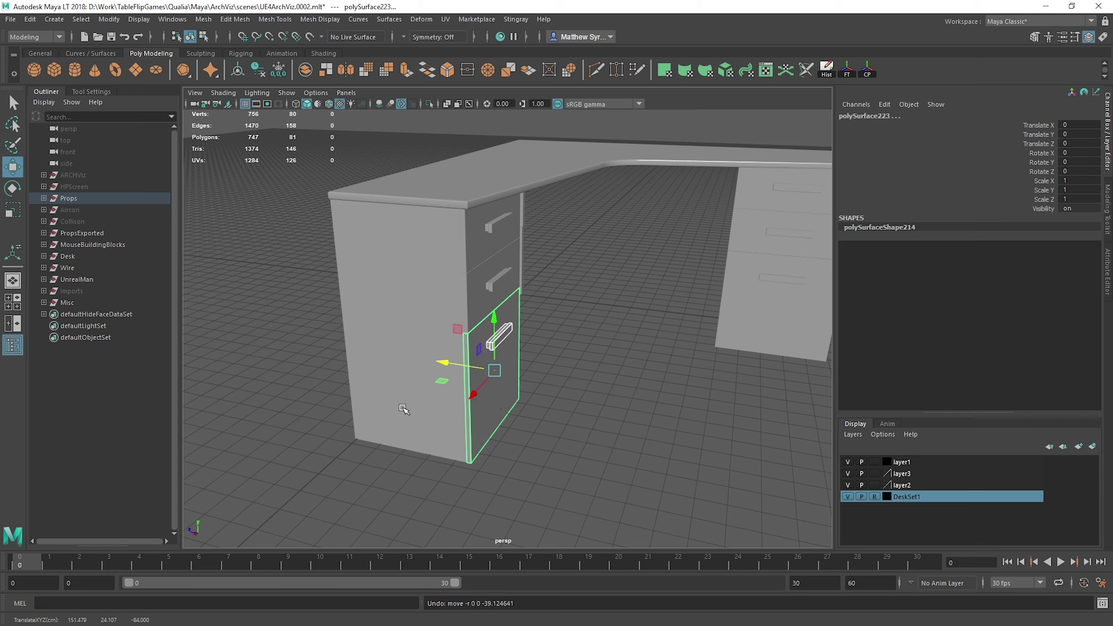
# Move the near pedestal's lowest drawer front, drawer box and handle together out of the pedestal, to Translate Z -56.063.
pyautogui.click(482, 438)
pyautogui.click(492, 354)
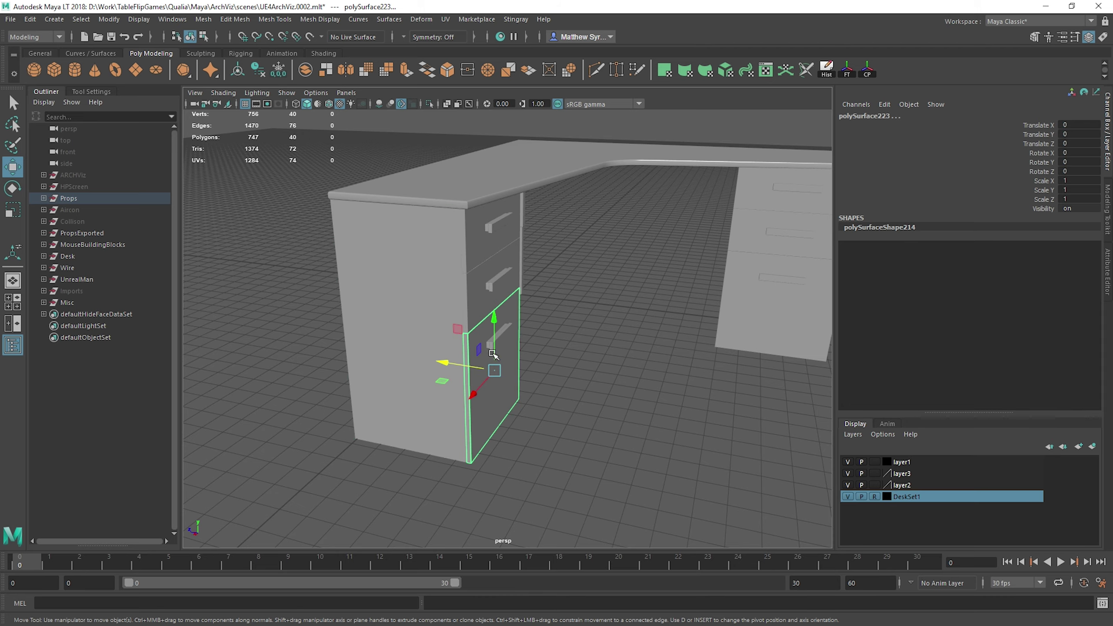
pyautogui.click(508, 331)
pyautogui.moveTo(447, 368); pyautogui.dragTo(610, 349)
# Examine the pulled-out drawer's hollow box, its front panel and the empty pedestal opening.
pyautogui.keyDown('alt'); pyautogui.moveTo(627, 264); pyautogui.dragTo(576, 360); pyautogui.keyUp('alt')
pyautogui.keyDown('alt'); pyautogui.moveTo(576, 360); pyautogui.dragTo(570, 302, button='middle'); pyautogui.keyUp('alt')
pyautogui.keyDown('alt'); pyautogui.moveTo(570, 303); pyautogui.dragTo(594, 321); pyautogui.keyUp('alt')
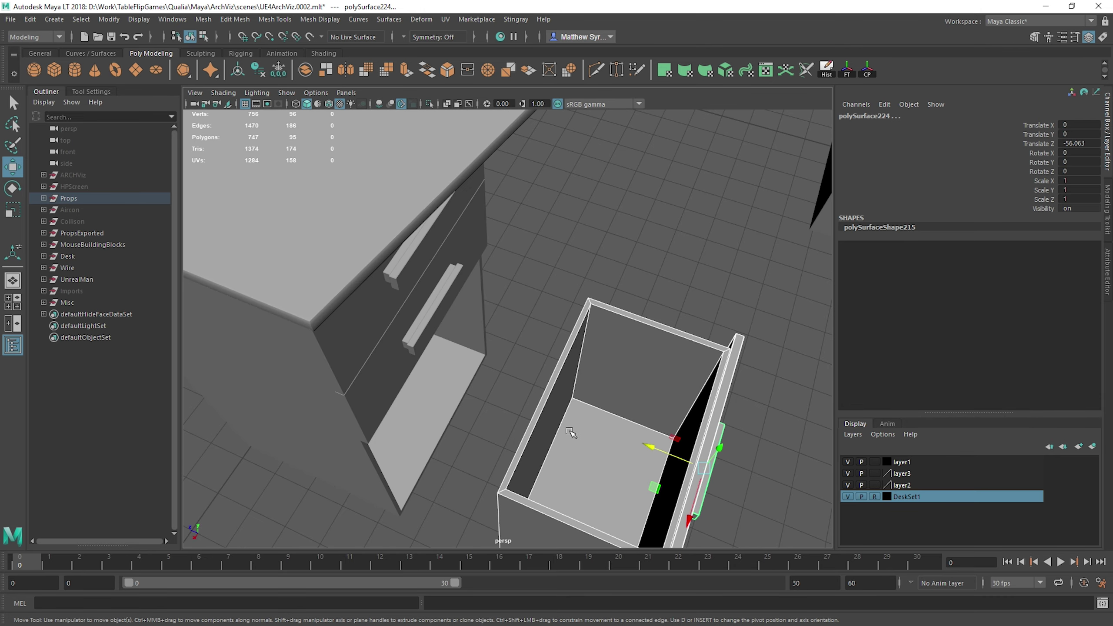
pyautogui.keyDown('alt'); pyautogui.moveTo(570, 432); pyautogui.dragTo(563, 301); pyautogui.keyUp('alt')
pyautogui.keyDown('alt'); pyautogui.moveTo(556, 212); pyautogui.dragTo(522, 294); pyautogui.keyUp('alt')
pyautogui.keyDown('alt'); pyautogui.moveTo(600, 302); pyautogui.dragTo(588, 313); pyautogui.keyUp('alt')
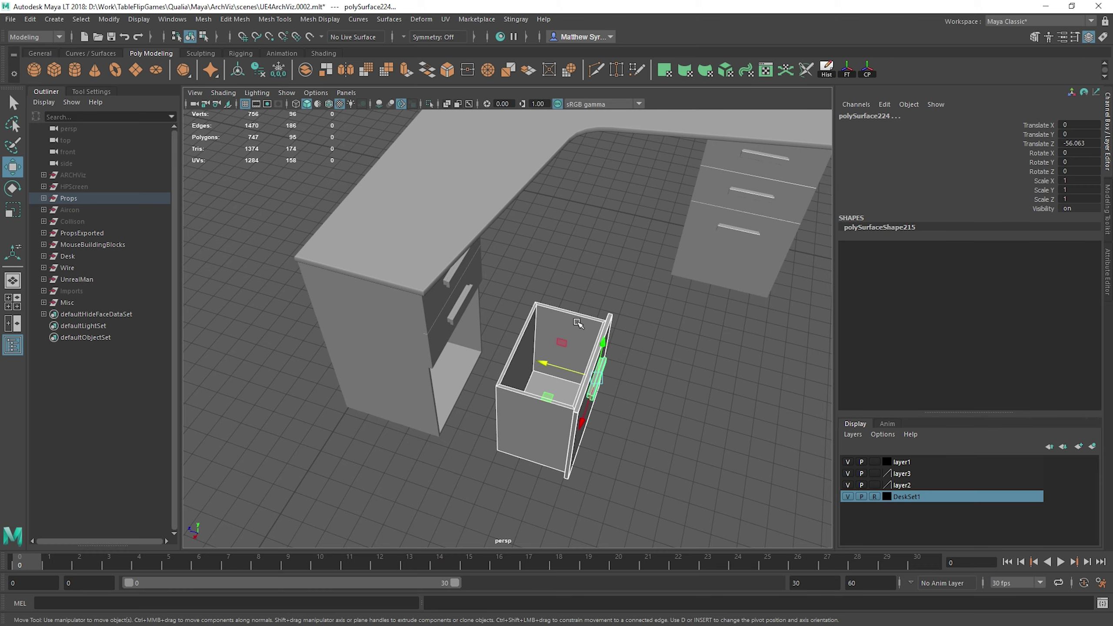
pyautogui.keyDown('alt'); pyautogui.moveTo(559, 262); pyautogui.dragTo(601, 229, button='middle'); pyautogui.keyUp('alt')
pyautogui.keyDown('alt'); pyautogui.moveTo(601, 228); pyautogui.dragTo(627, 349, button='right'); pyautogui.keyUp('alt')
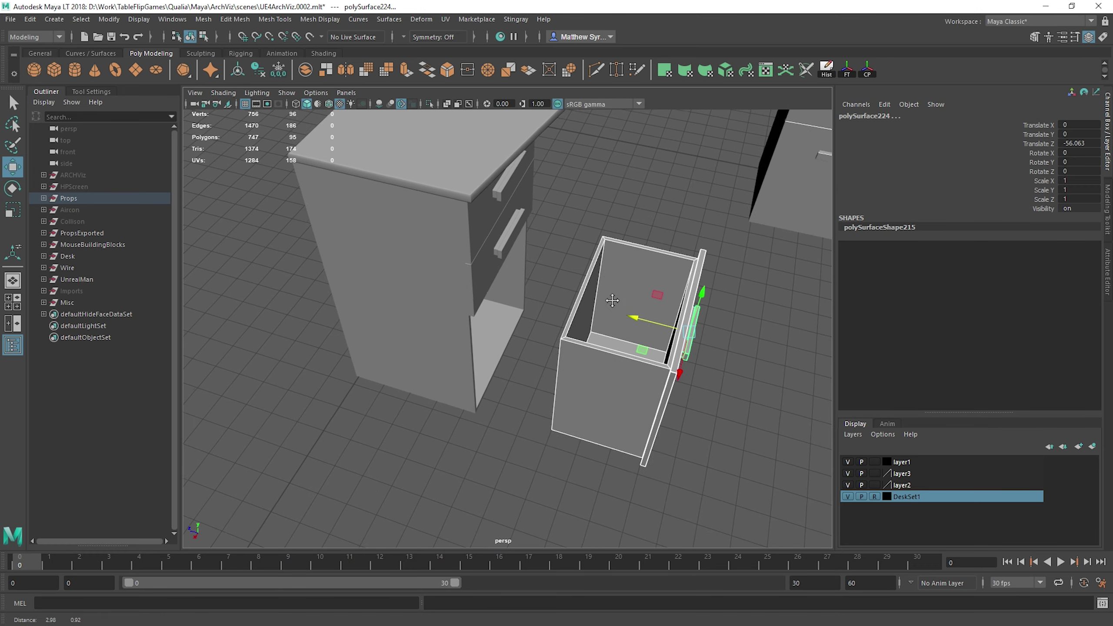
# Push the pulled-out drawer back into the near pedestal, to Translate Z -0.063, and clear the selection.
pyautogui.moveTo(631, 333); pyautogui.dragTo(457, 298)
pyautogui.click(638, 303)
pyautogui.scroll(-5, 638, 304)
pyautogui.keyDown('alt'); pyautogui.moveTo(638, 303); pyautogui.dragTo(537, 283); pyautogui.keyUp('alt')
pyautogui.keyDown('alt'); pyautogui.moveTo(537, 283); pyautogui.dragTo(525, 272, button='middle'); pyautogui.keyUp('alt')
pyautogui.keyDown('alt'); pyautogui.moveTo(525, 272); pyautogui.dragTo(458, 233); pyautogui.keyUp('alt')
# Create a polygon cube, scale it uniformly to 49 and place it beside the desk at Translate X 215.
pyautogui.click(53, 70)
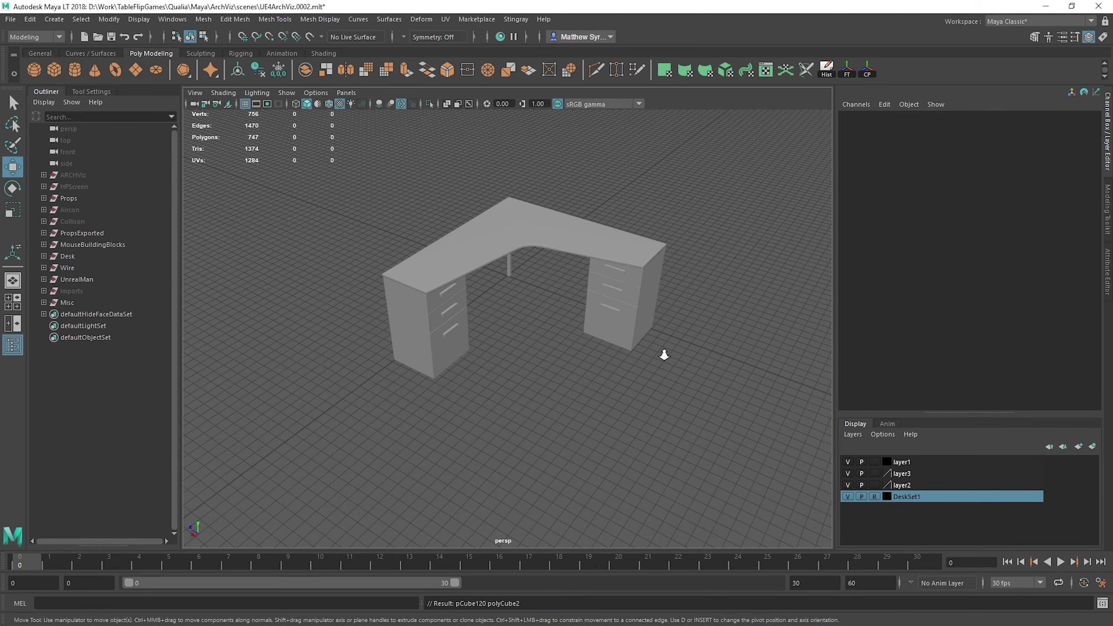
pyautogui.keyDown('alt'); pyautogui.moveTo(668, 356); pyautogui.dragTo(569, 294, button='right'); pyautogui.keyUp('alt')
pyautogui.scroll(2, 570, 295)
pyautogui.scroll(2, 587, 252)
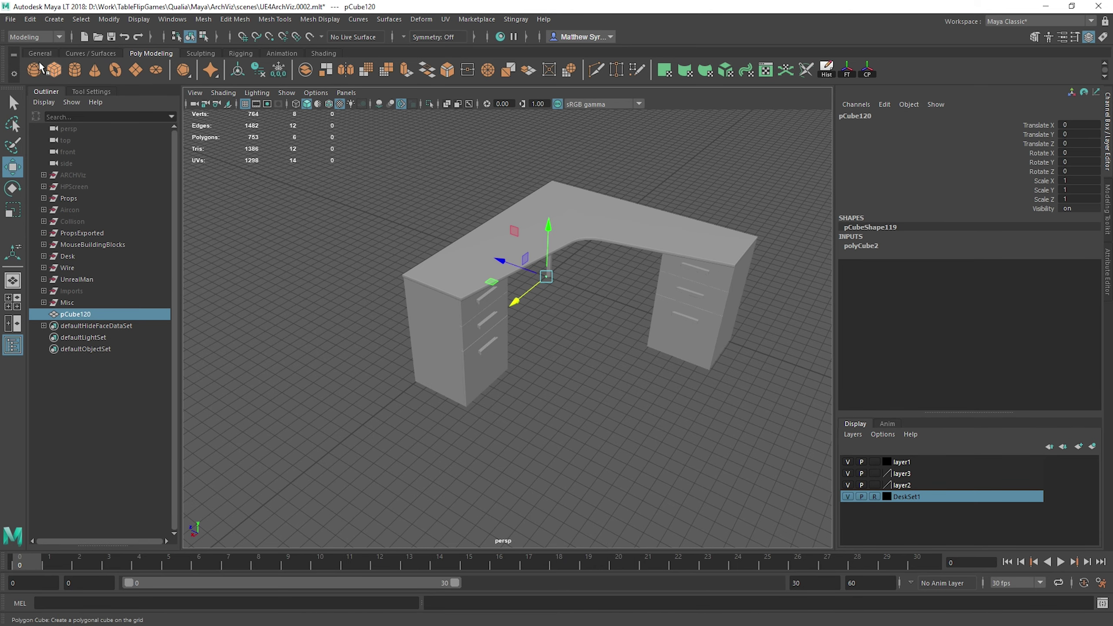
pyautogui.press('r')
pyautogui.moveTo(547, 277); pyautogui.dragTo(380, 392)
pyautogui.press('w')
pyautogui.keyDown('alt'); pyautogui.moveTo(350, 397); pyautogui.dragTo(488, 317); pyautogui.keyUp('alt')
pyautogui.scroll(2, 512, 316)
# Pull the near pedestal's lowest drawer front, box and handle out together along Z, to Translate Z -70.063.
pyautogui.click(654, 290)
pyautogui.press('q')
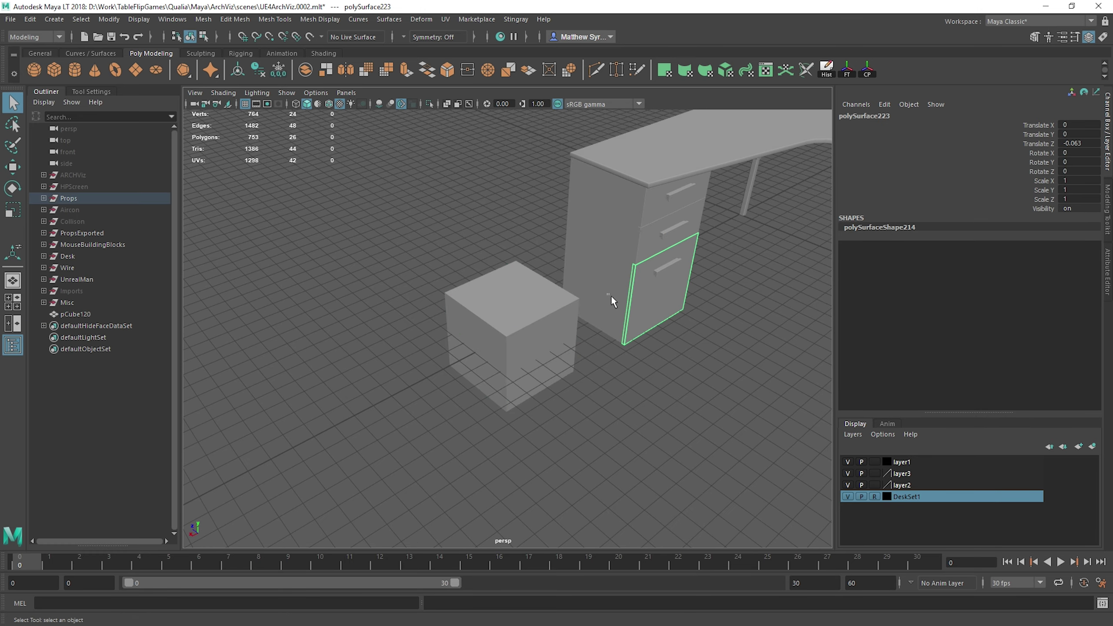
pyautogui.keyDown('shift'); pyautogui.click(610, 295); pyautogui.keyUp('shift')
pyautogui.press('w')
pyautogui.moveTo(651, 267); pyautogui.dragTo(578, 259)
pyautogui.press('q')
# Lengthen the pulled-out drawer box by moving its back vertices along Z away from the front panel.
pyautogui.rightClick(578, 259)
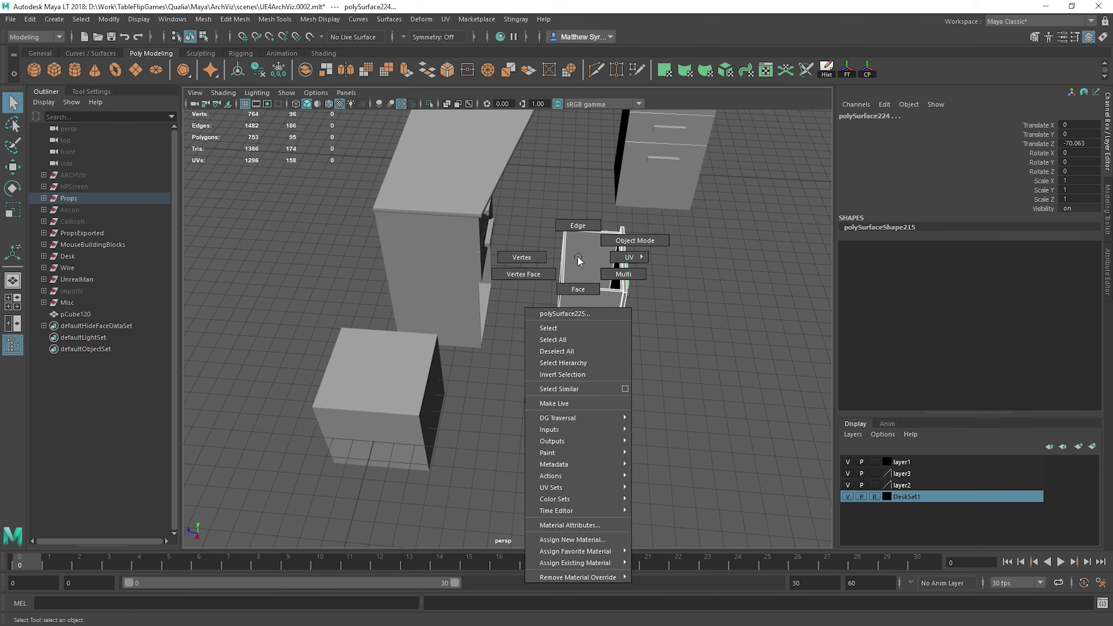
pyautogui.click(522, 257)
pyautogui.moveTo(526, 203); pyautogui.dragTo(580, 414)
pyautogui.press('w')
pyautogui.moveTo(515, 283); pyautogui.dragTo(611, 267)
pyautogui.press('q')
pyautogui.moveTo(607, 262); pyautogui.dragTo(661, 217, button='right')
# Switch the new cube to face selection and select its top face.
pyautogui.keyDown('alt'); pyautogui.moveTo(604, 262); pyautogui.dragTo(562, 313); pyautogui.keyUp('alt')
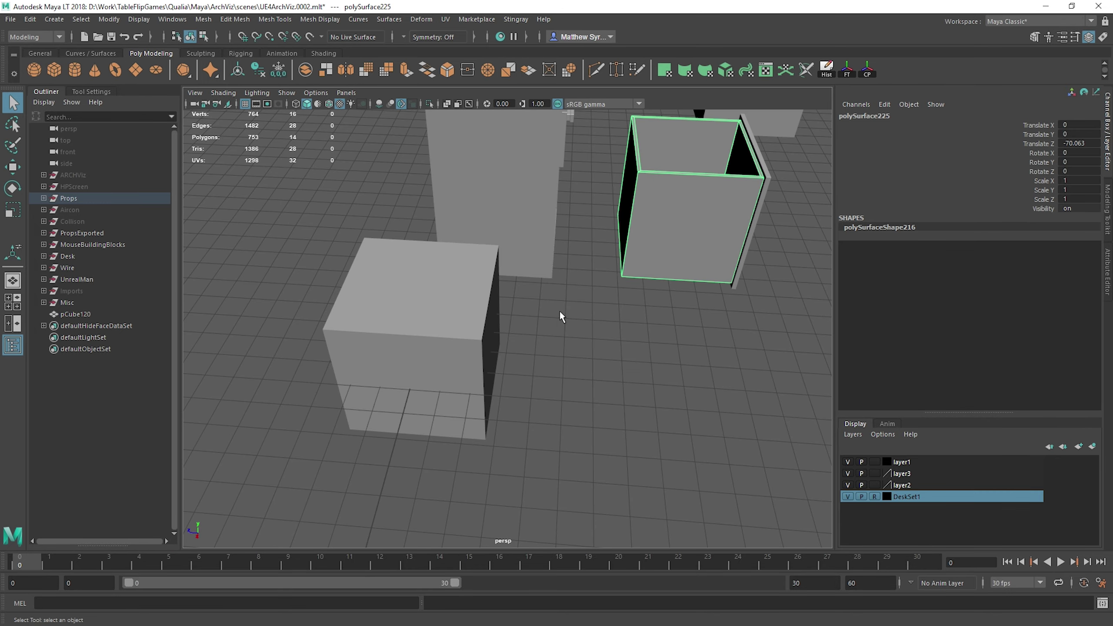
pyautogui.keyDown('alt'); pyautogui.moveTo(504, 259); pyautogui.dragTo(678, 206, button='middle'); pyautogui.keyUp('alt')
pyautogui.keyDown('alt'); pyautogui.moveTo(678, 207); pyautogui.dragTo(568, 232); pyautogui.keyUp('alt')
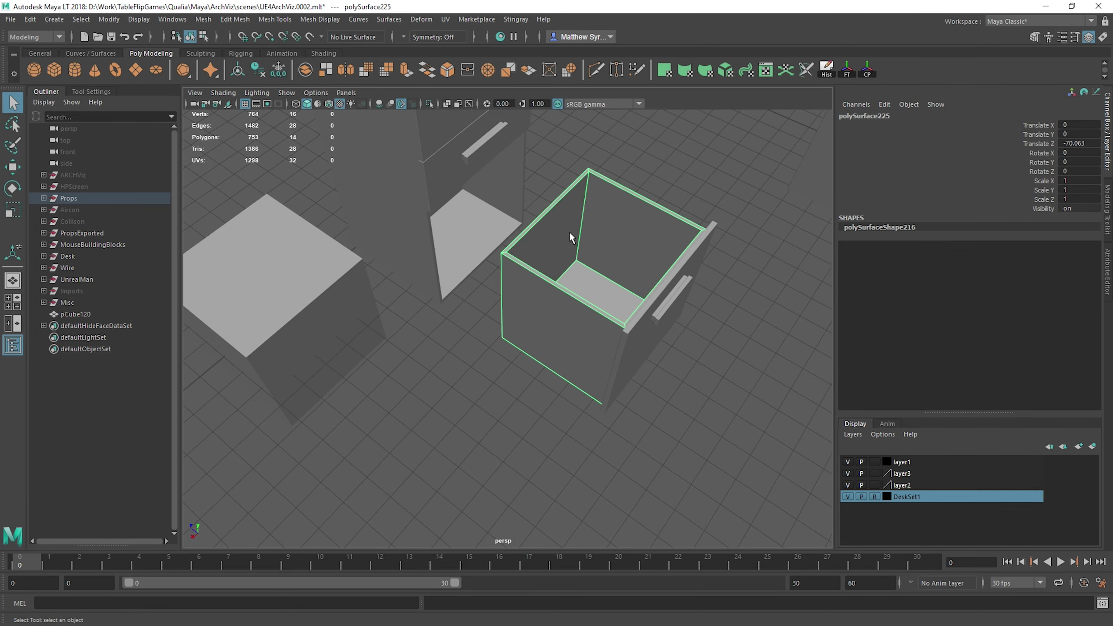
pyautogui.keyDown('alt'); pyautogui.moveTo(551, 246); pyautogui.dragTo(556, 244, button='middle'); pyautogui.keyUp('alt')
pyautogui.moveTo(425, 225); pyautogui.dragTo(427, 253, button='right')
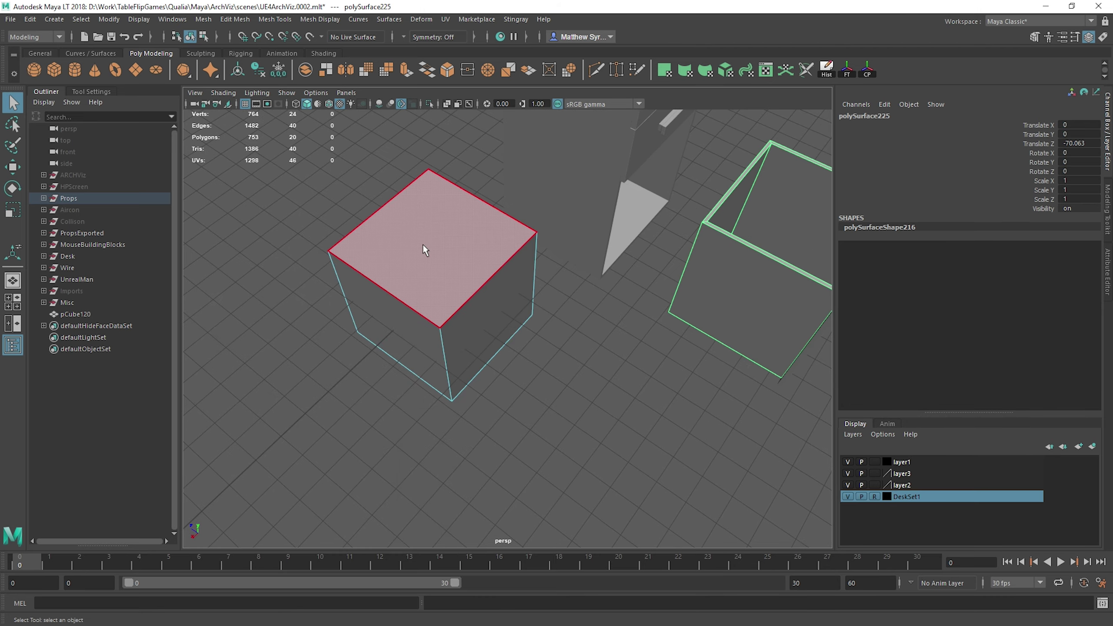
pyautogui.click(437, 259)
pyautogui.keyDown('alt'); pyautogui.moveTo(436, 256); pyautogui.dragTo(468, 236); pyautogui.keyUp('alt')
pyautogui.moveTo(427, 216); pyautogui.dragTo(424, 244, button='right')
pyautogui.keyDown('alt'); pyautogui.moveTo(425, 244); pyautogui.dragTo(452, 279); pyautogui.keyUp('alt')
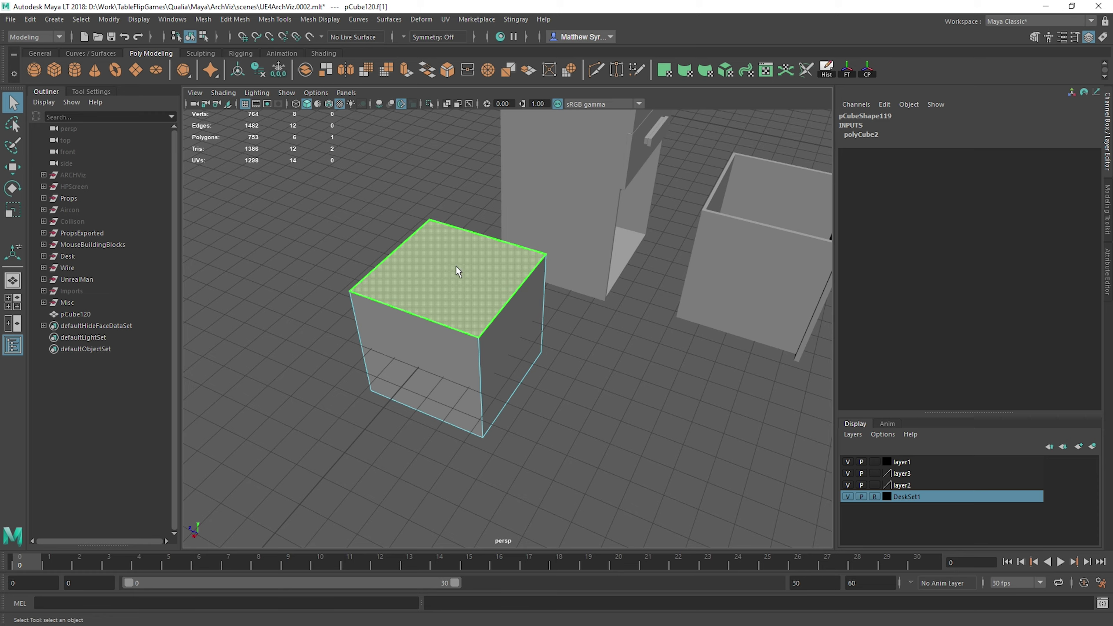
pyautogui.keyDown('shift'); pyautogui.moveTo(454, 261); pyautogui.dragTo(517, 264, button='right'); pyautogui.keyUp('shift')
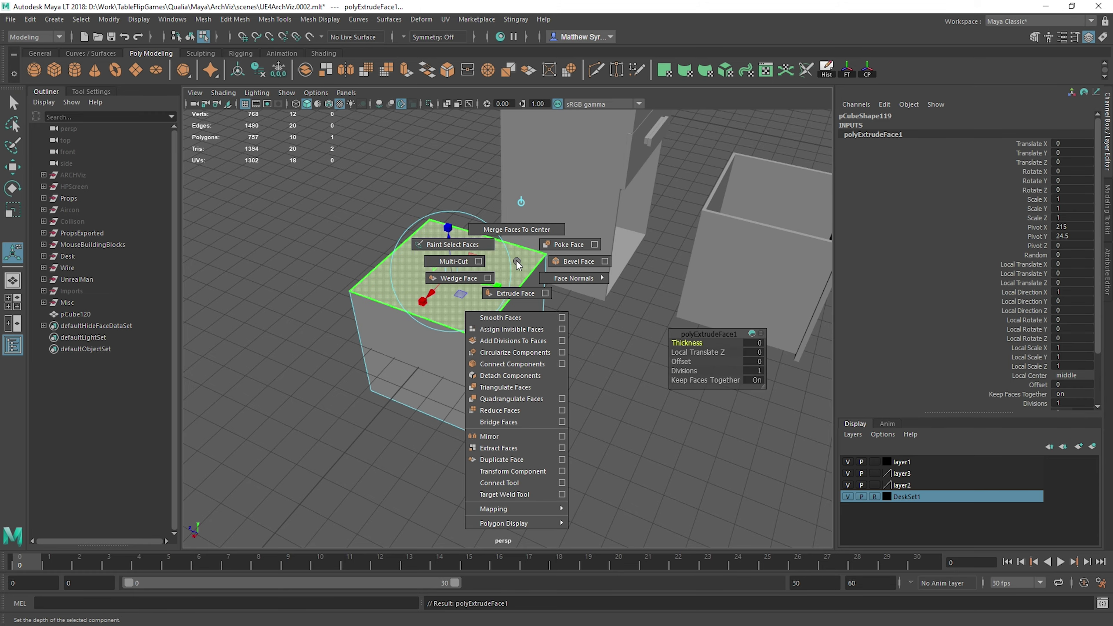
pyautogui.hotkey('ctrl', 'z')
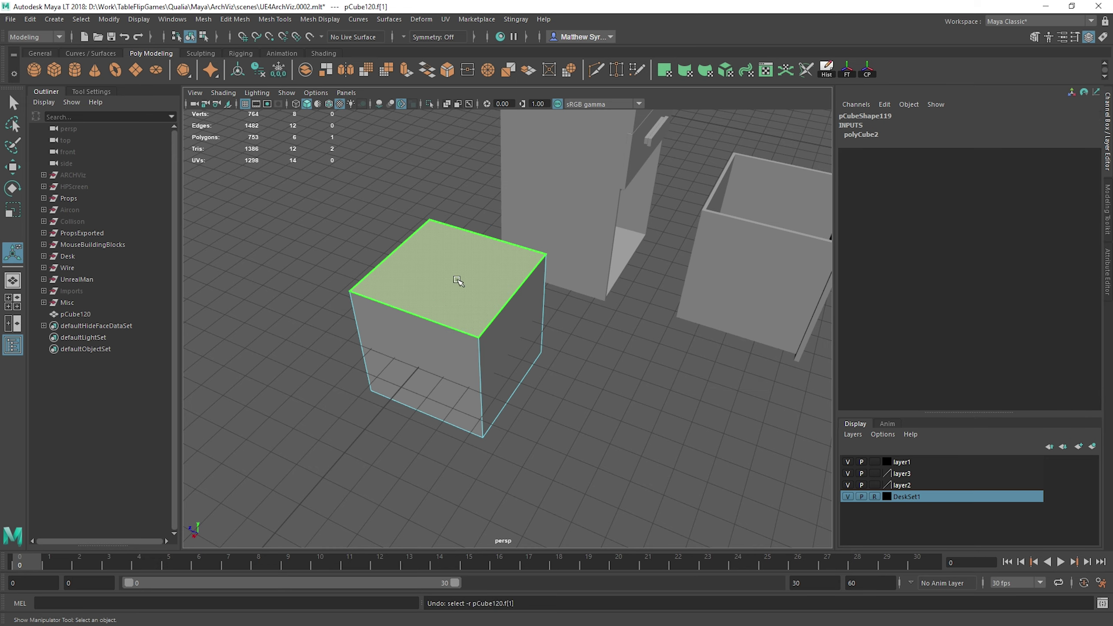
pyautogui.keyDown('shift'); pyautogui.moveTo(444, 263); pyautogui.dragTo(438, 289, button='right'); pyautogui.keyUp('shift')
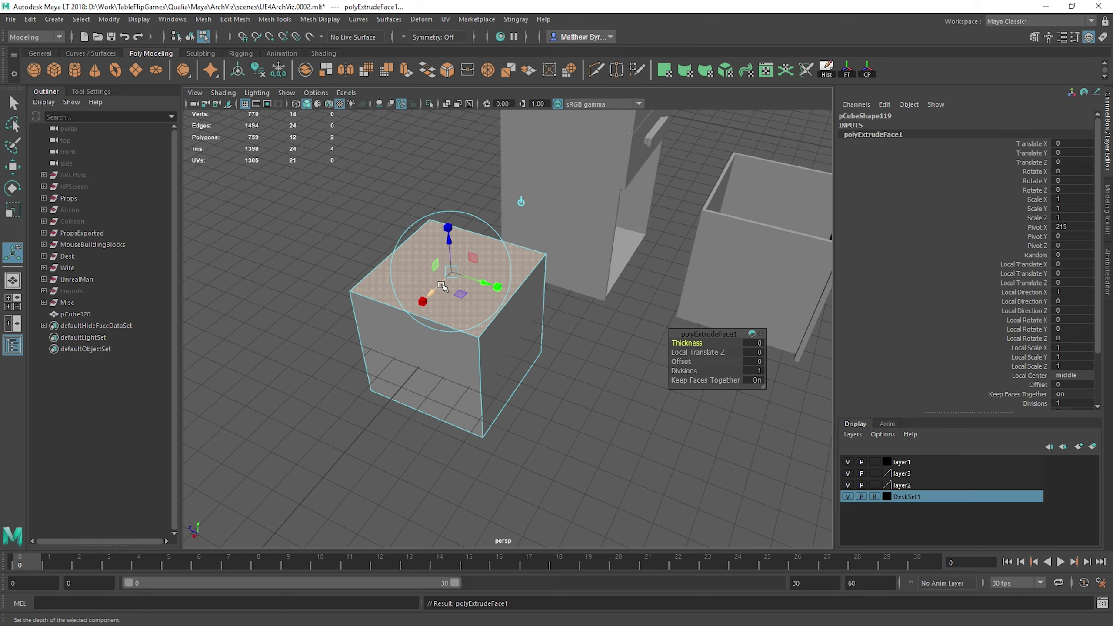
pyautogui.press('r')
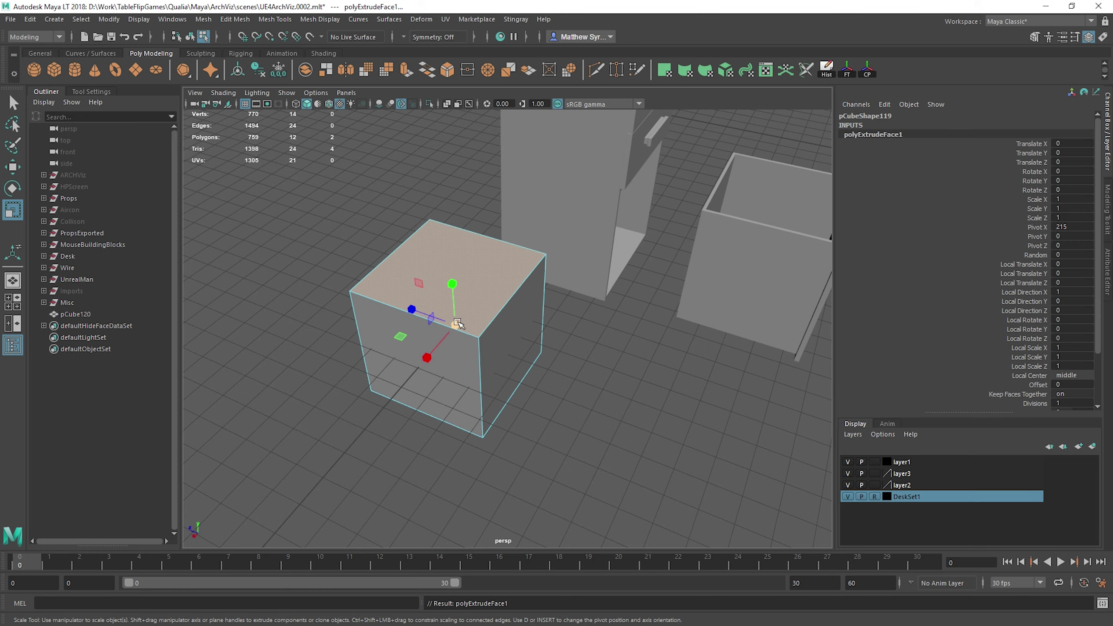
pyautogui.keyDown('alt'); pyautogui.moveTo(559, 326); pyautogui.dragTo(450, 325); pyautogui.keyUp('alt')
pyautogui.hotkey('ctrl', 'z')
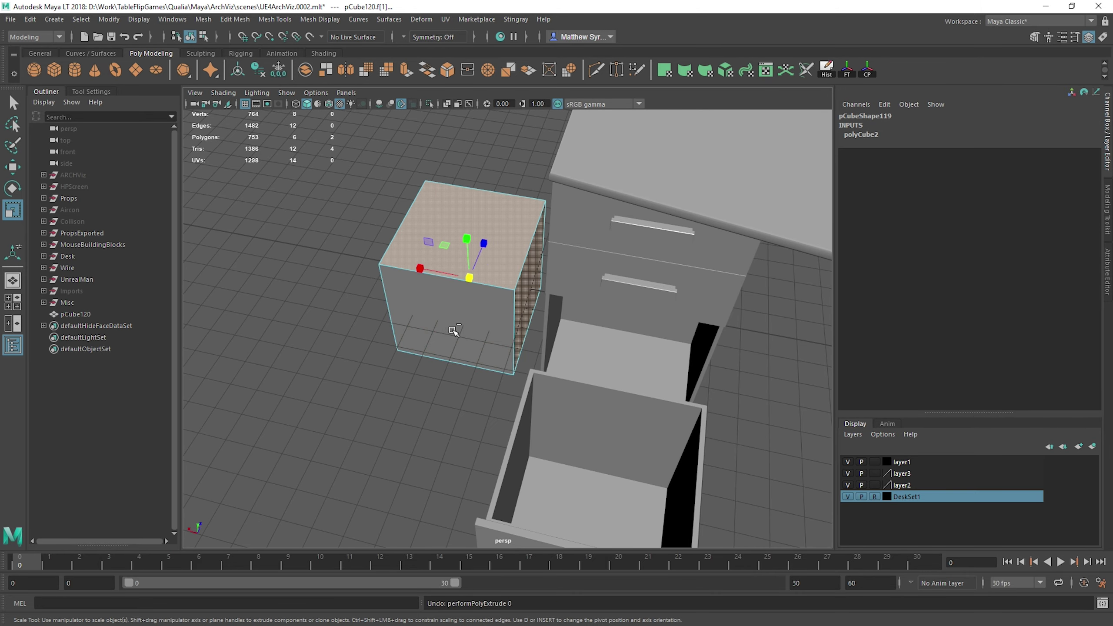
pyautogui.hotkey('ctrl', 'z')
# Extrude the cube's top face and scale the new face to 0.912 in X and Z, leaving a thin rim.
pyautogui.moveTo(495, 265)
pyautogui.keyDown('alt'); pyautogui.mouseDown()
pyautogui.moveTo(517, 276)
pyautogui.moveTo(608, 258)
pyautogui.moveTo(485, 277)
pyautogui.mouseUp(); pyautogui.keyUp('alt')
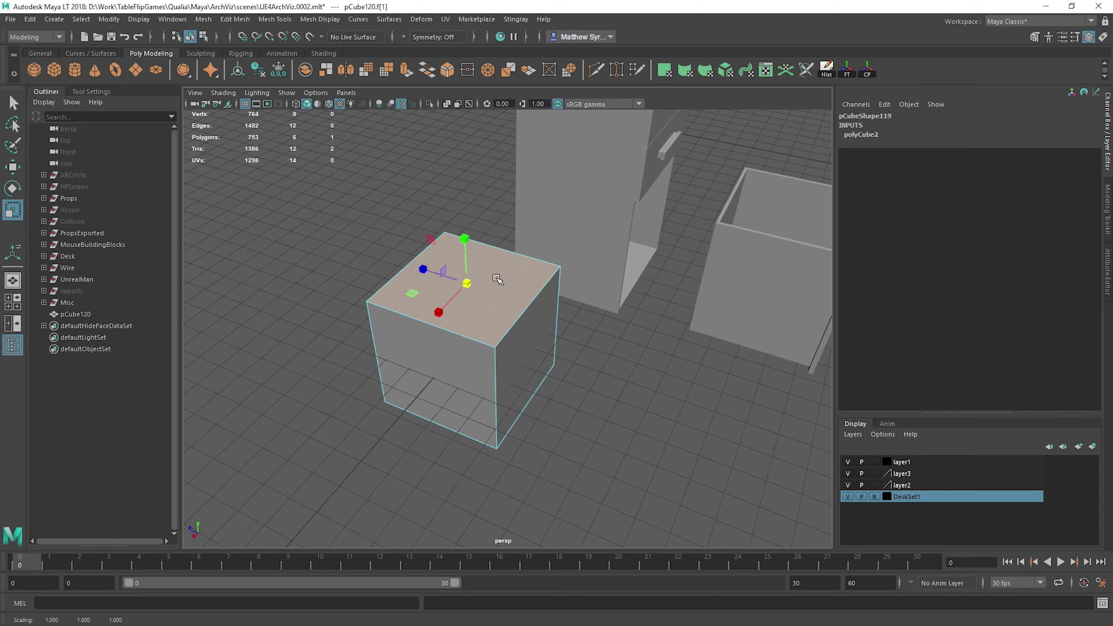
pyautogui.keyDown('shift'); pyautogui.moveTo(497, 278); pyautogui.dragTo(497, 306, button='right'); pyautogui.keyUp('shift')
pyautogui.keyDown('alt'); pyautogui.moveTo(545, 308); pyautogui.dragTo(468, 280); pyautogui.keyUp('alt')
pyautogui.press('r')
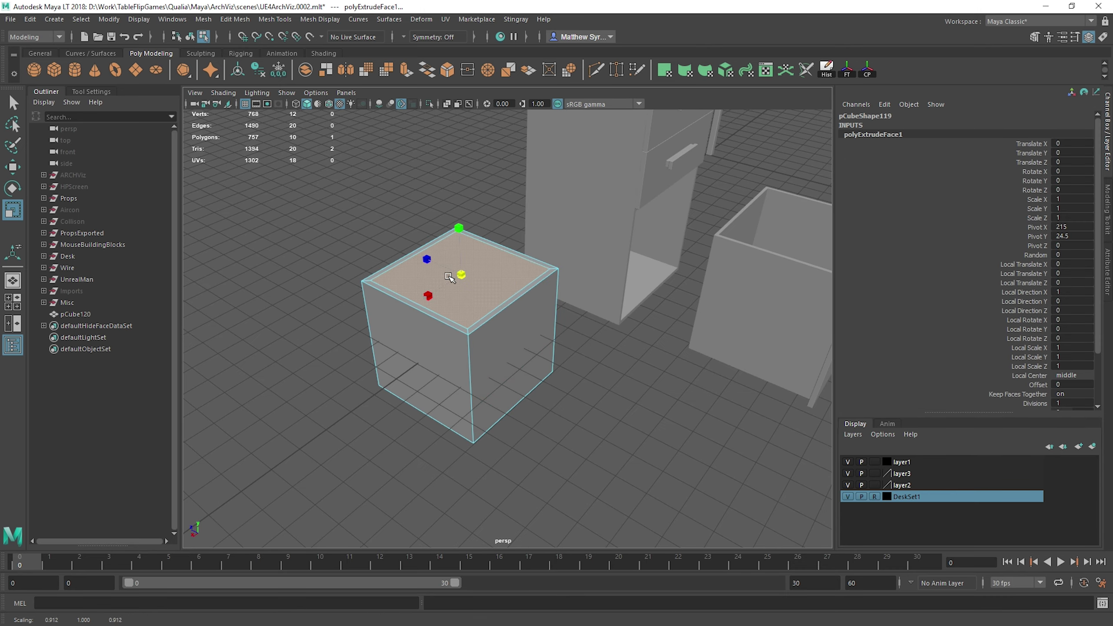
pyautogui.keyDown('alt'); pyautogui.moveTo(460, 285); pyautogui.dragTo(771, 256); pyautogui.keyUp('alt')
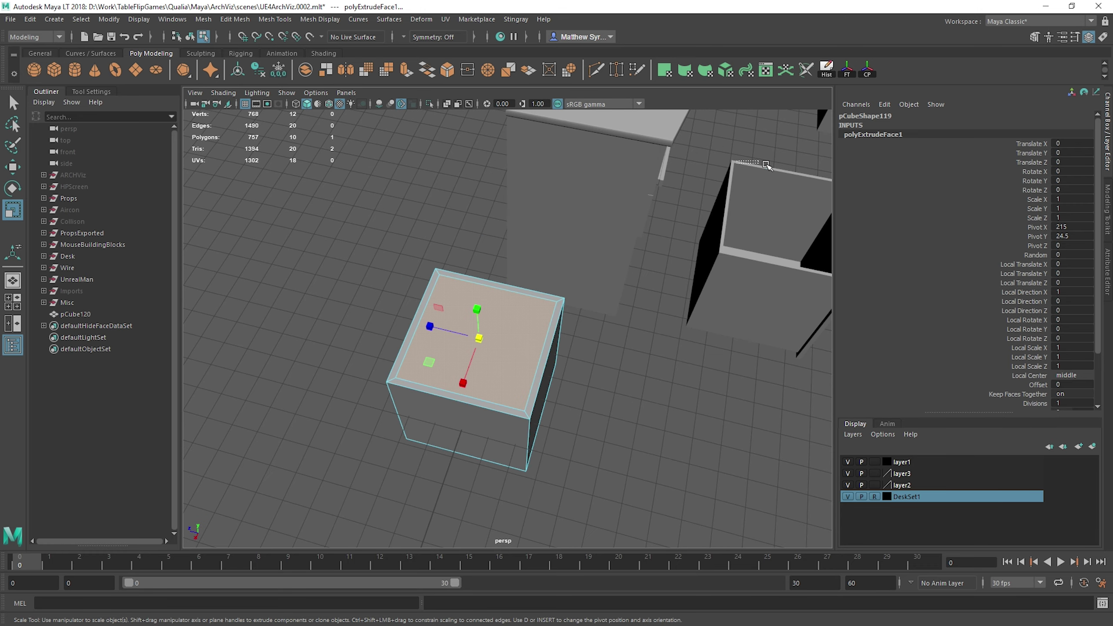
# Try to hollow out the cube by extruding the inset top face and moving it down inside.
pyautogui.moveTo(758, 164); pyautogui.dragTo(758, 165)
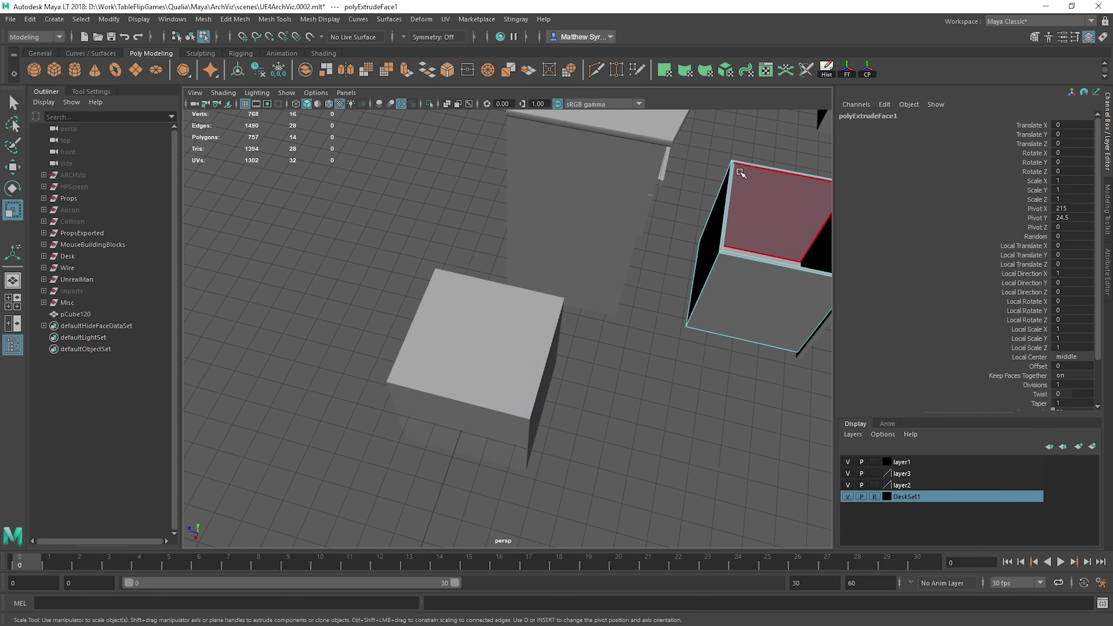
pyautogui.click(458, 328)
pyautogui.keyDown('shift'); pyautogui.rightClick(509, 321); pyautogui.keyUp('shift')
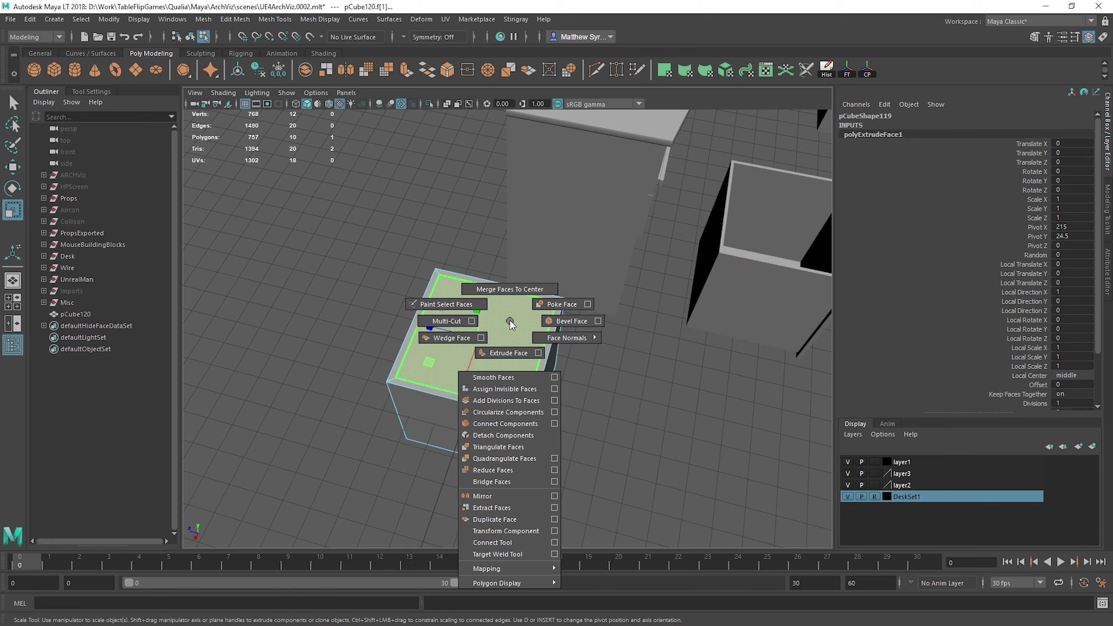
pyautogui.keyDown('shift'); pyautogui.moveTo(509, 321); pyautogui.dragTo(508, 352, button='right'); pyautogui.keyUp('shift')
pyautogui.press('w')
pyautogui.keyDown('alt'); pyautogui.moveTo(527, 357); pyautogui.dragTo(500, 299); pyautogui.keyUp('alt')
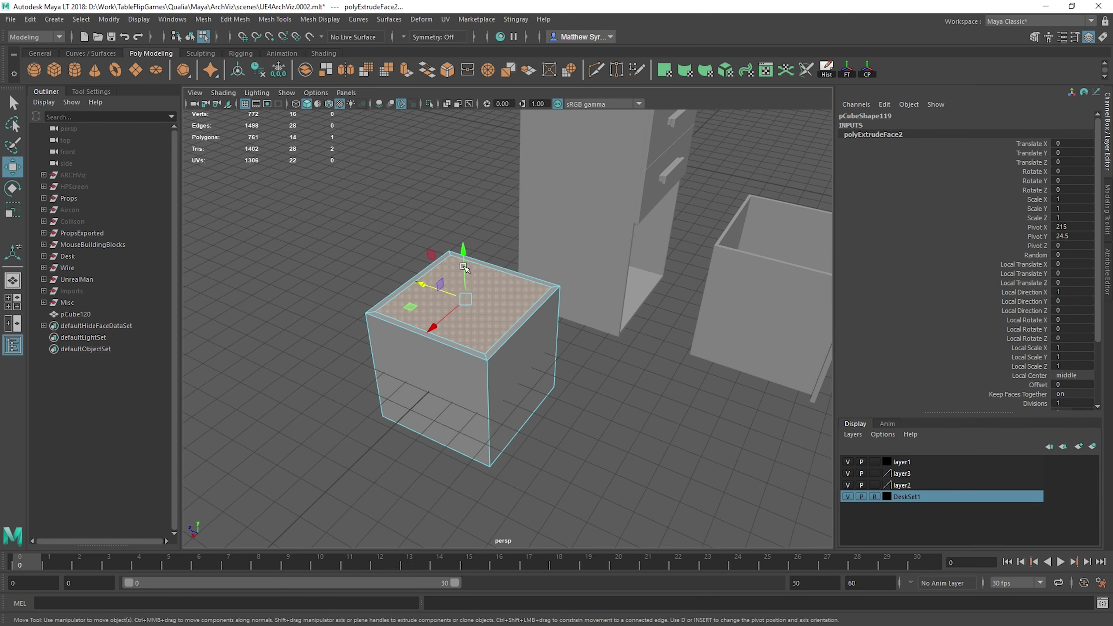
pyautogui.moveTo(463, 253); pyautogui.dragTo(504, 280)
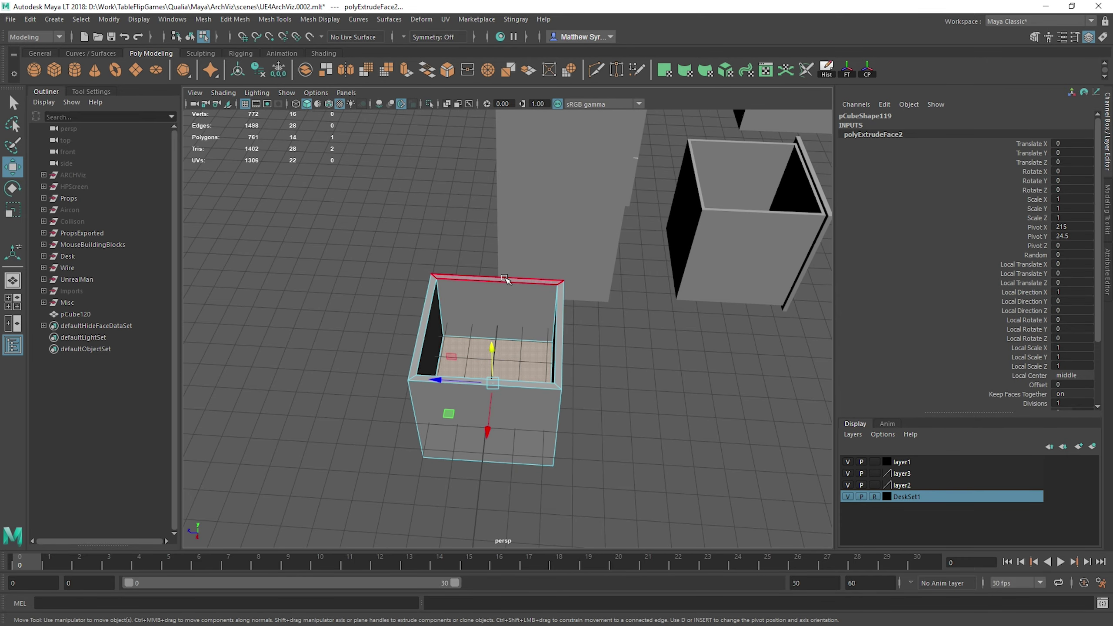
pyautogui.keyDown('alt'); pyautogui.moveTo(525, 382); pyautogui.dragTo(497, 291); pyautogui.keyUp('alt')
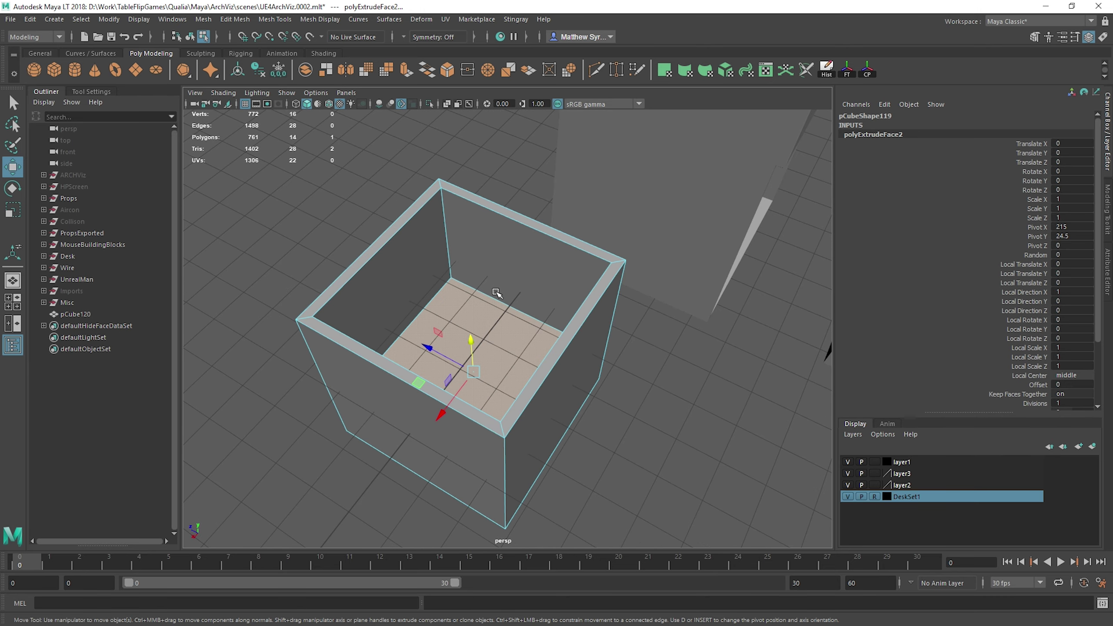
pyautogui.keyDown('alt'); pyautogui.moveTo(466, 380); pyautogui.dragTo(481, 332); pyautogui.keyUp('alt')
pyautogui.keyDown('alt'); pyautogui.moveTo(481, 331); pyautogui.dragTo(487, 284, button='right'); pyautogui.keyUp('alt')
pyautogui.moveTo(484, 282)
pyautogui.keyDown('alt'); pyautogui.mouseDown()
pyautogui.moveTo(497, 323)
pyautogui.moveTo(472, 248)
pyautogui.moveTo(459, 251)
pyautogui.moveTo(490, 280)
pyautogui.mouseUp(); pyautogui.keyUp('alt')
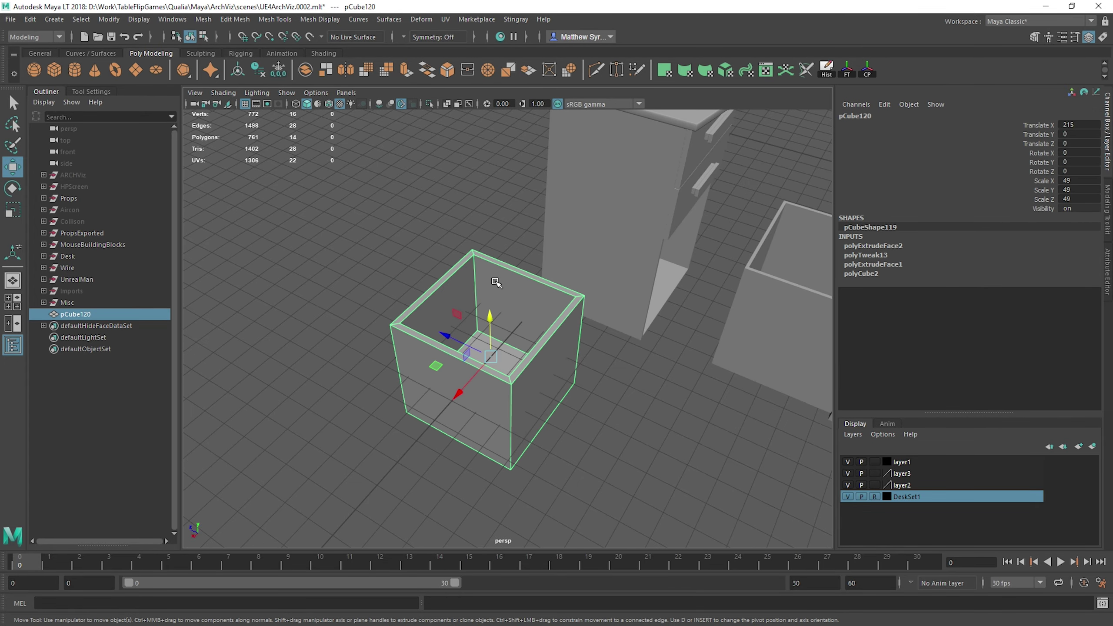
# Undo the hollowing extrusion, going back to the cube with only its inset top face.
pyautogui.hotkey('ctrl', 'z')
pyautogui.hotkey('ctrl', 'z')
pyautogui.hotkey('ctrl', 'z')
pyautogui.hotkey('ctrl', 'z')
pyautogui.hotkey('ctrl', 'z')
pyautogui.hotkey('ctrl', 'z')
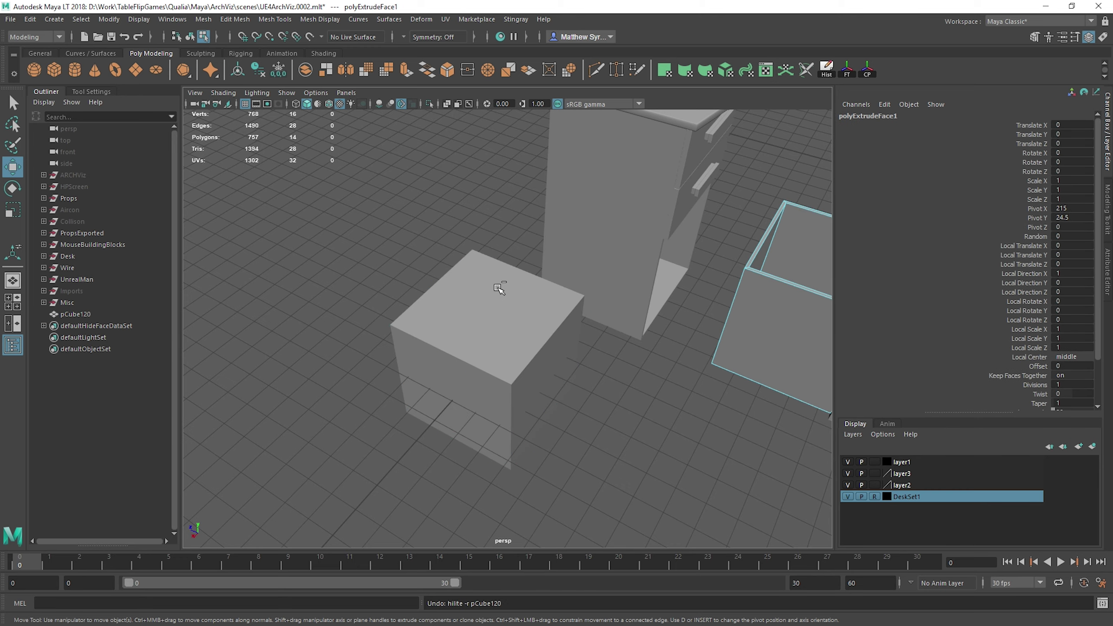
# Extrude the cube's inset top face and move it down to form a hollow box, returning to object selection.
pyautogui.moveTo(475, 295); pyautogui.dragTo(475, 332, button='right')
pyautogui.click(521, 285)
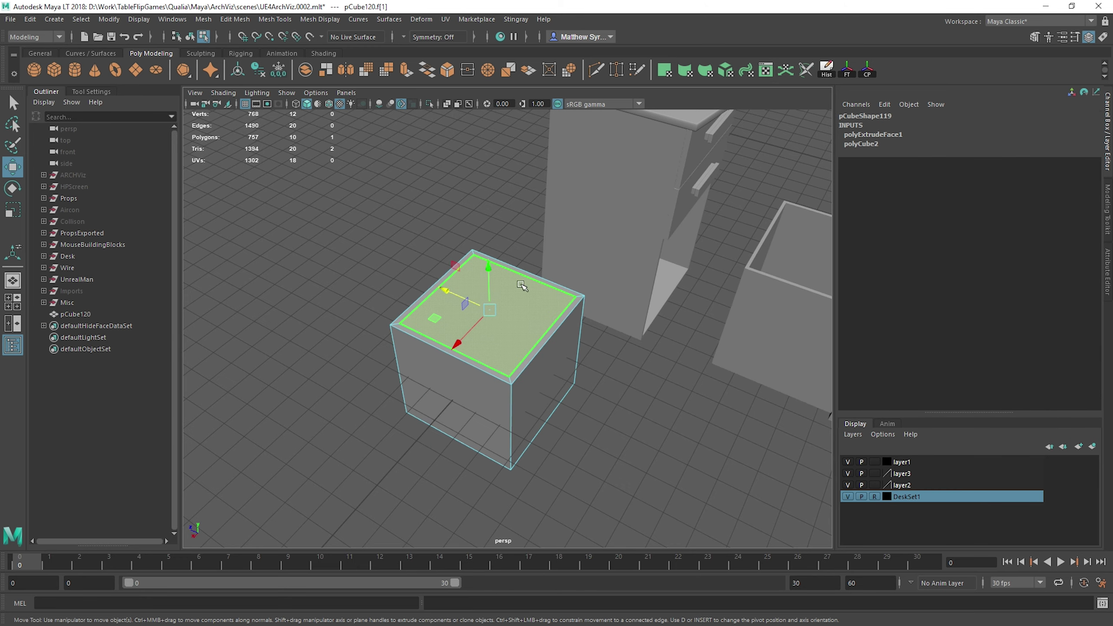
pyautogui.hotkey('ctrl', 'e')
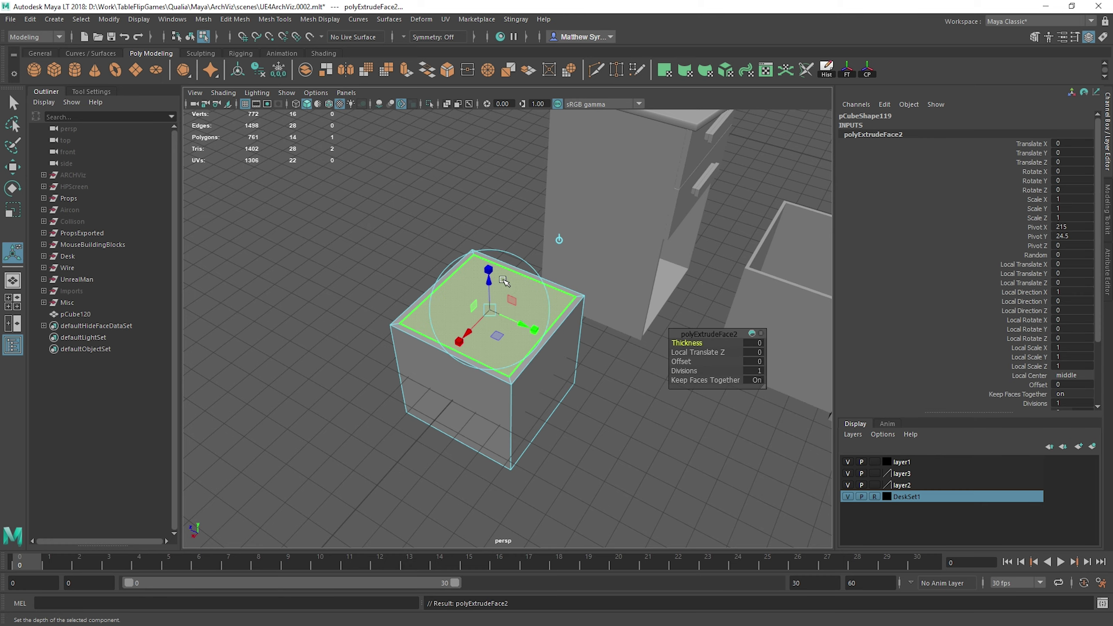
pyautogui.press('w')
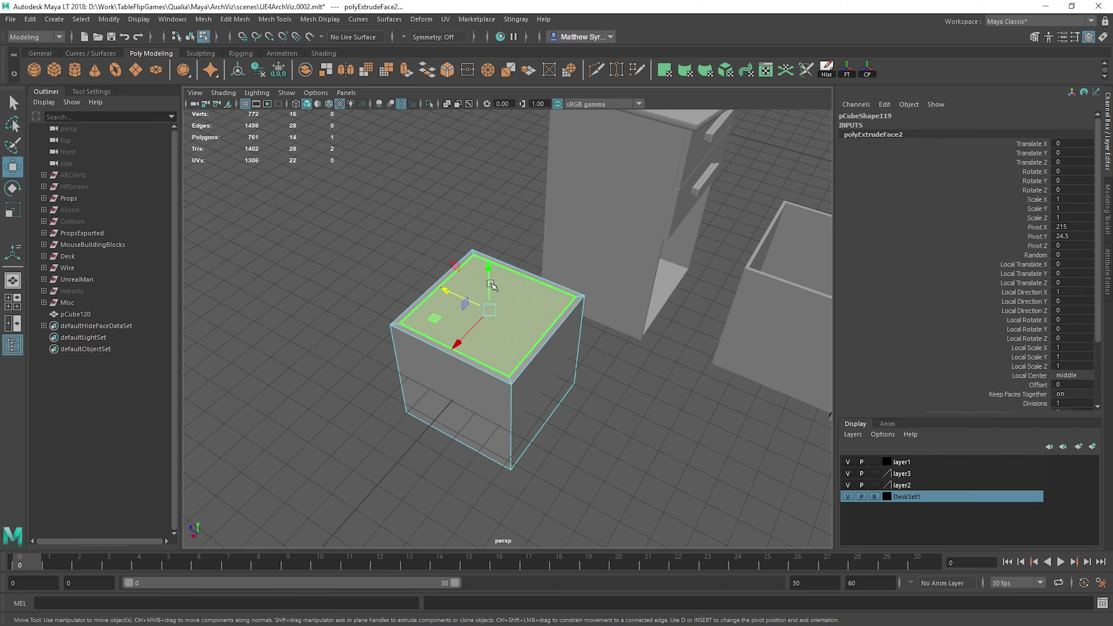
pyautogui.moveTo(489, 302)
pyautogui.mouseDown()
pyautogui.moveTo(481, 330)
pyautogui.moveTo(477, 294)
pyautogui.mouseUp()
pyautogui.press('F8')
# Snap the hollow box's pivot to its bottom corner and grid-snap the box to Translate X 235.5, Y 24.5, Z 24.5.
pyautogui.press('d')
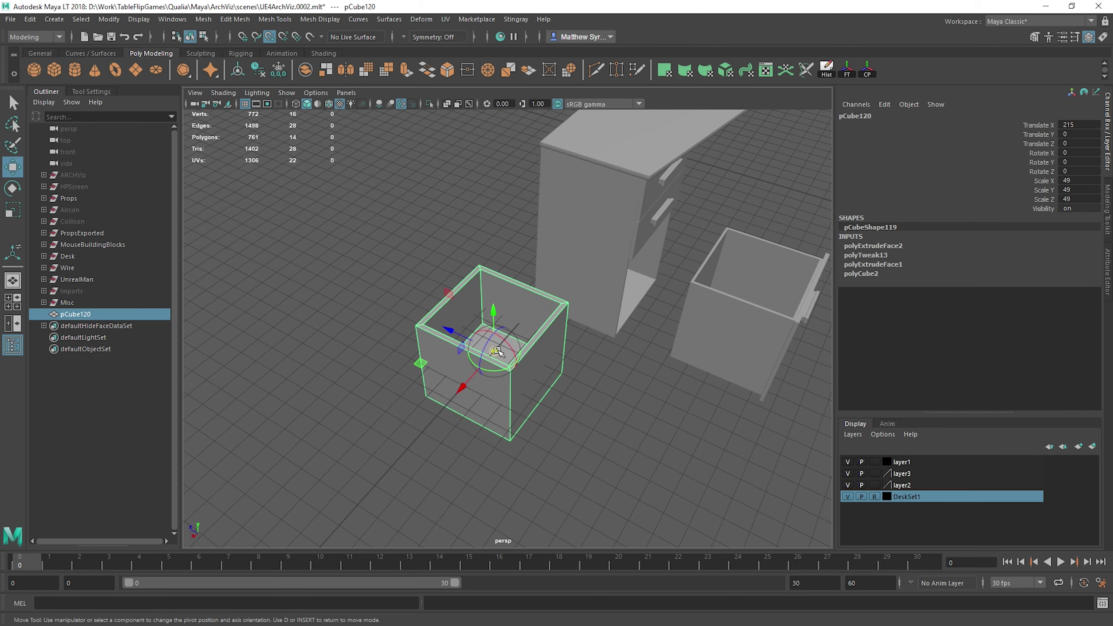
pyautogui.moveTo(508, 450); pyautogui.dragTo(437, 415)
pyautogui.press('x')
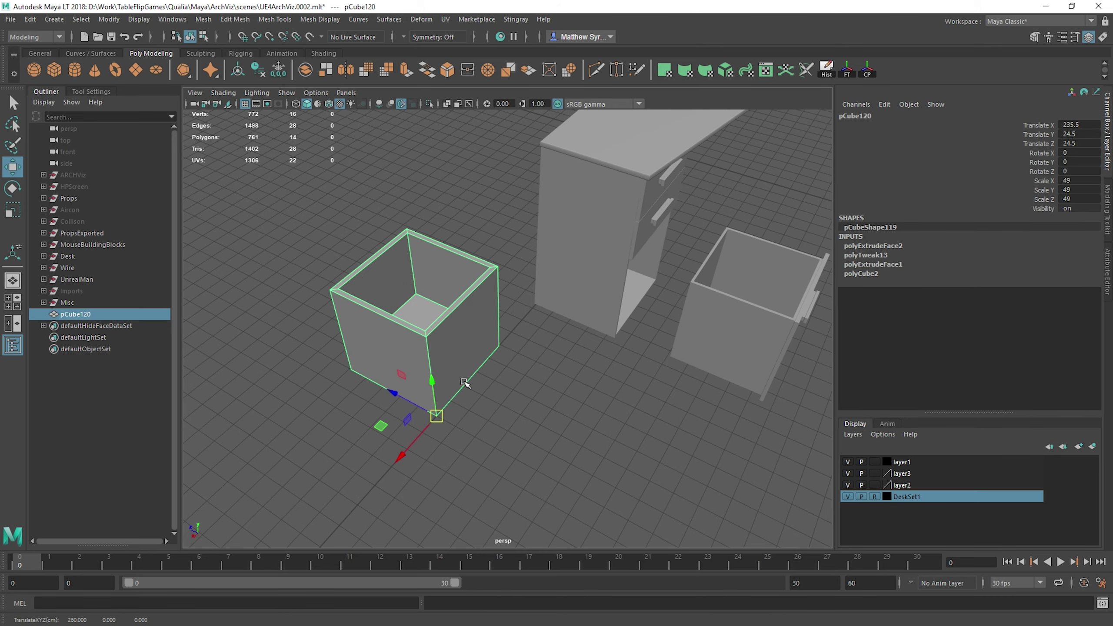
# Examine the pulled-out drawer's front panel and how it attaches to its box, for comparison with the hollow box.
pyautogui.press('f')
pyautogui.keyDown('alt'); pyautogui.moveTo(470, 320); pyautogui.dragTo(512, 333); pyautogui.keyUp('alt')
pyautogui.scroll(-5, 475, 341)
pyautogui.scroll(3, 613, 335)
pyautogui.scroll(-2, 613, 335)
pyautogui.keyDown('alt'); pyautogui.moveTo(622, 338); pyautogui.dragTo(443, 320, button='middle'); pyautogui.keyUp('alt')
pyautogui.click(632, 310)
pyautogui.keyDown('alt'); pyautogui.moveTo(640, 313); pyautogui.dragTo(570, 326, button='middle'); pyautogui.keyUp('alt')
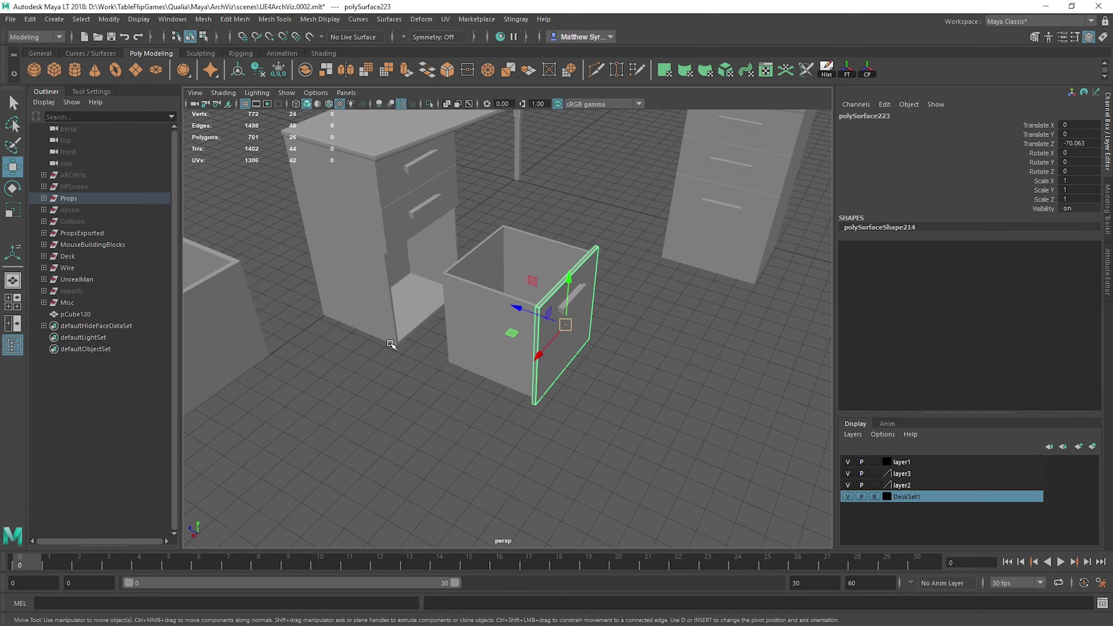
# Extrude the hollow box's outer front face outward along Z to -3, forming a front panel.
pyautogui.scroll(5, 583, 323)
pyautogui.keyDown('alt'); pyautogui.moveTo(593, 320); pyautogui.dragTo(503, 270); pyautogui.keyUp('alt')
pyautogui.scroll(-5, 503, 284)
pyautogui.scroll(4, 510, 278)
pyautogui.keyDown('alt'); pyautogui.moveTo(503, 270); pyautogui.dragTo(509, 234, button='middle'); pyautogui.keyUp('alt')
pyautogui.moveTo(509, 233); pyautogui.dragTo(509, 261, button='right')
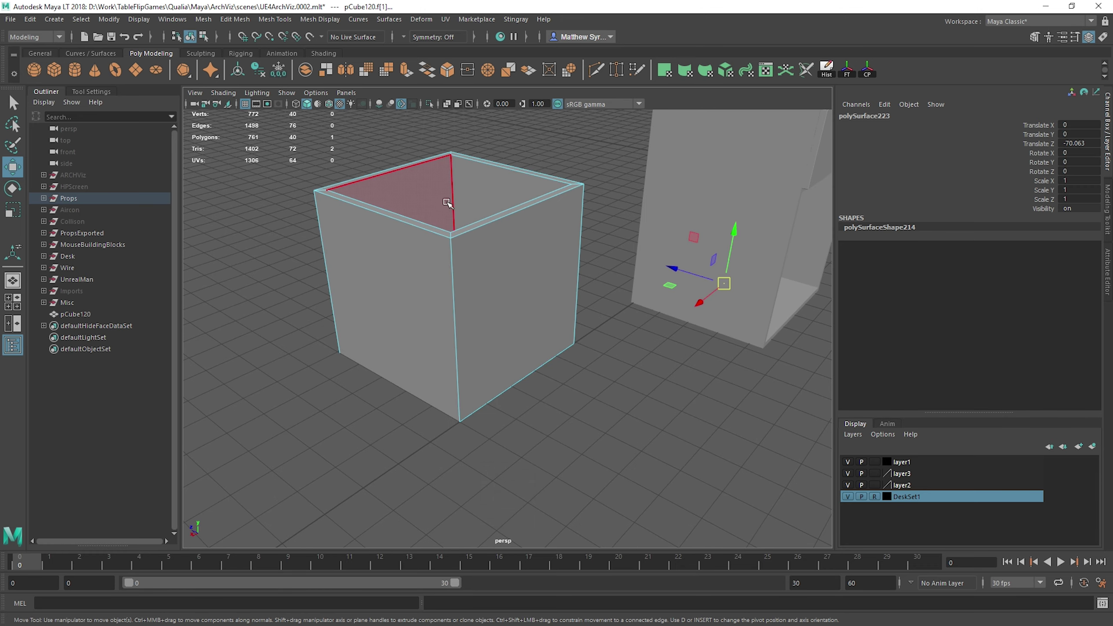
pyautogui.click(517, 247)
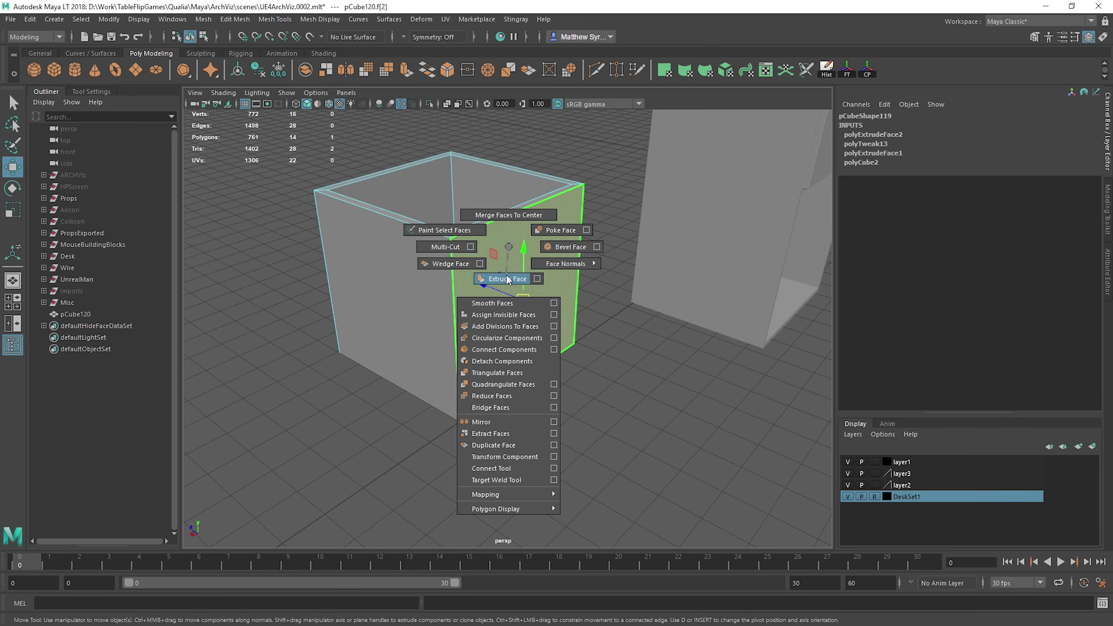
pyautogui.keyDown('shift'); pyautogui.moveTo(508, 279); pyautogui.dragTo(508, 279, button='right'); pyautogui.keyUp('shift')
pyautogui.moveTo(490, 286); pyautogui.dragTo(553, 311)
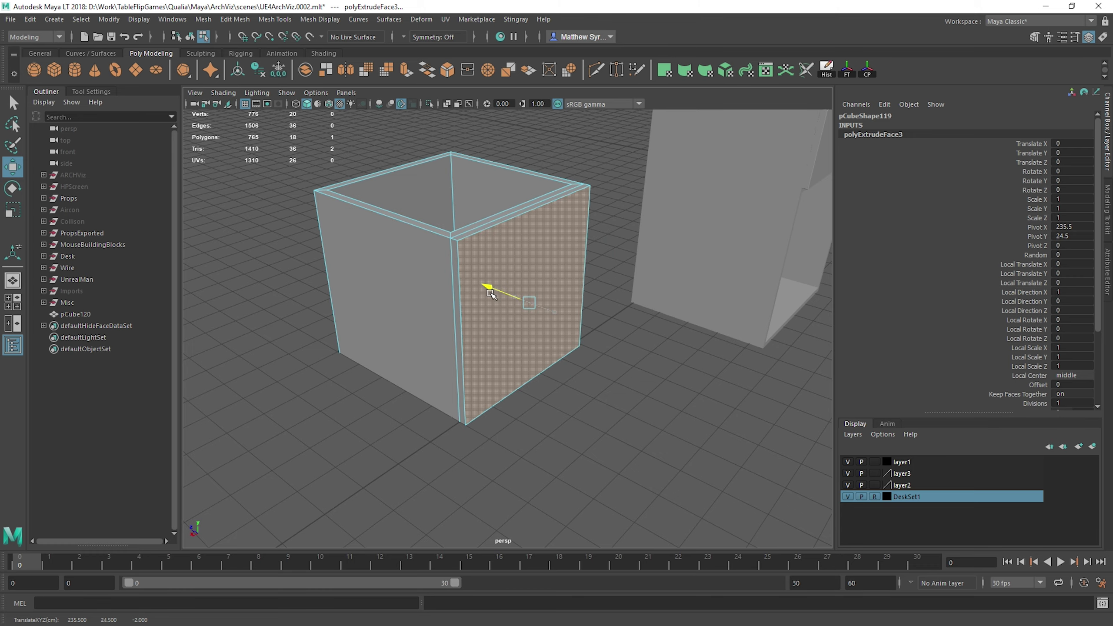
# Inset the hollow box's front face by extruding and scaling it down, and try extruding the small centre face outward into a long bar.
pyautogui.keyDown('alt'); pyautogui.moveTo(477, 238); pyautogui.dragTo(477, 249); pyautogui.keyUp('alt')
pyautogui.keyDown('alt'); pyautogui.moveTo(482, 246); pyautogui.dragTo(442, 283, button='middle'); pyautogui.keyUp('alt')
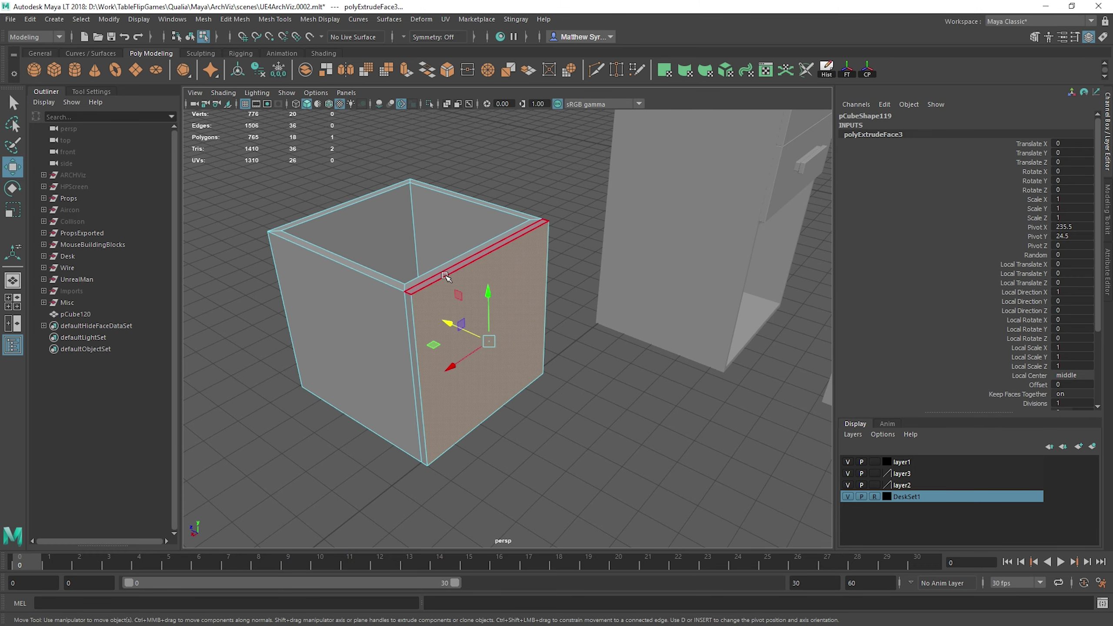
pyautogui.keyDown('alt'); pyautogui.moveTo(417, 293); pyautogui.dragTo(449, 361); pyautogui.keyUp('alt')
pyautogui.keyDown('alt'); pyautogui.moveTo(525, 355); pyautogui.dragTo(484, 346); pyautogui.keyUp('alt')
pyautogui.keyDown('alt'); pyautogui.moveTo(604, 306); pyautogui.dragTo(328, 334, button='middle'); pyautogui.keyUp('alt')
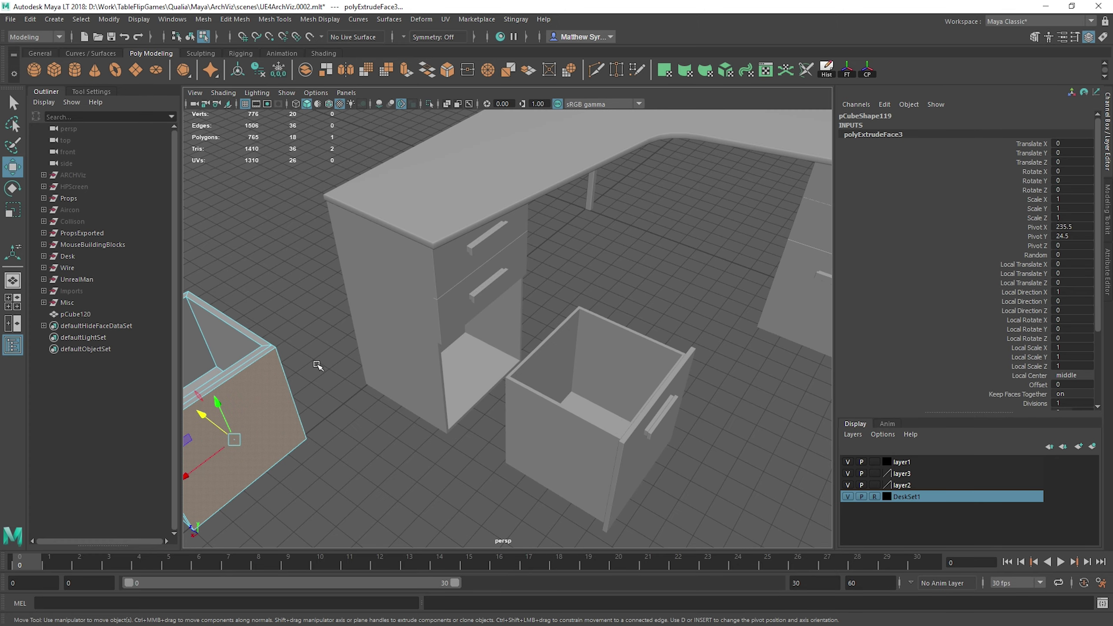
pyautogui.press('f')
pyautogui.hotkey('ctrl', 'e')
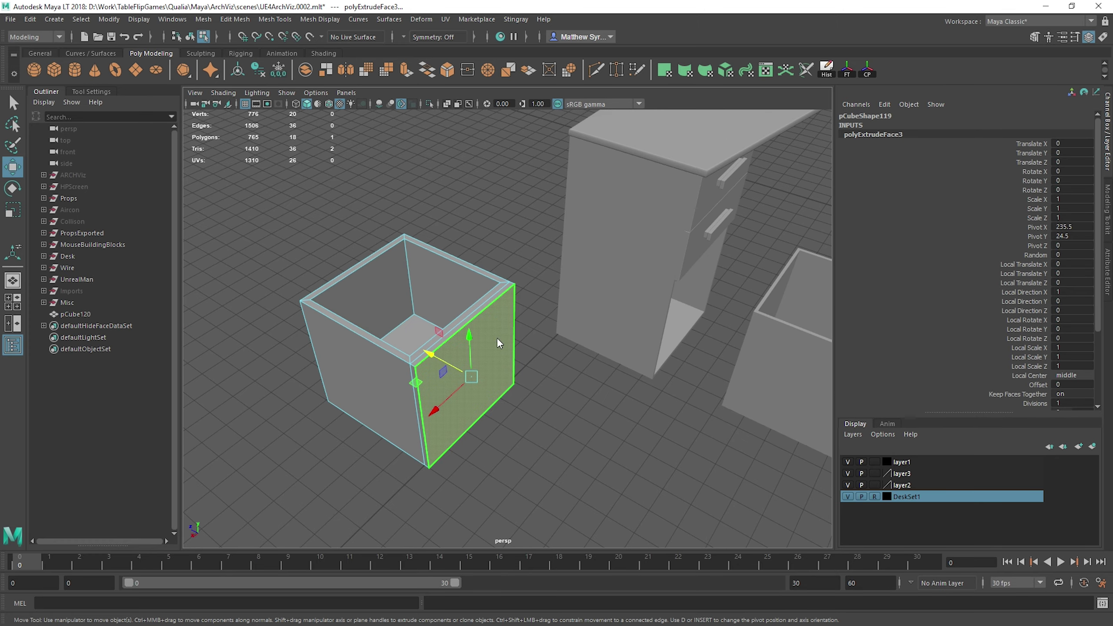
pyautogui.press('r')
pyautogui.moveTo(473, 379); pyautogui.dragTo(466, 379)
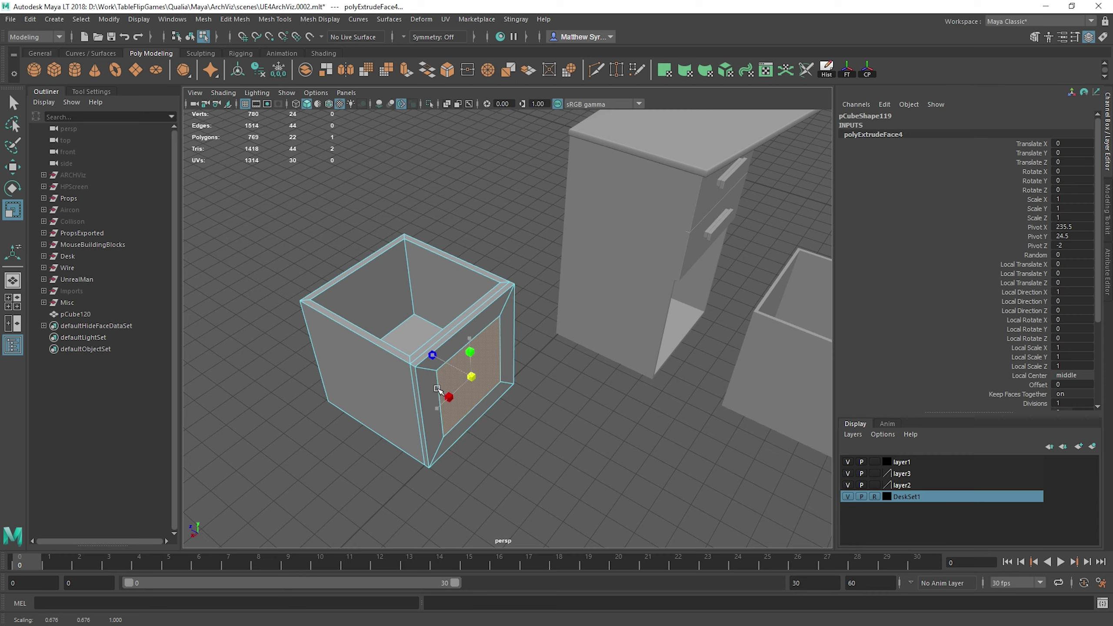
pyautogui.hotkey('ctrl', 'e')
pyautogui.press('w')
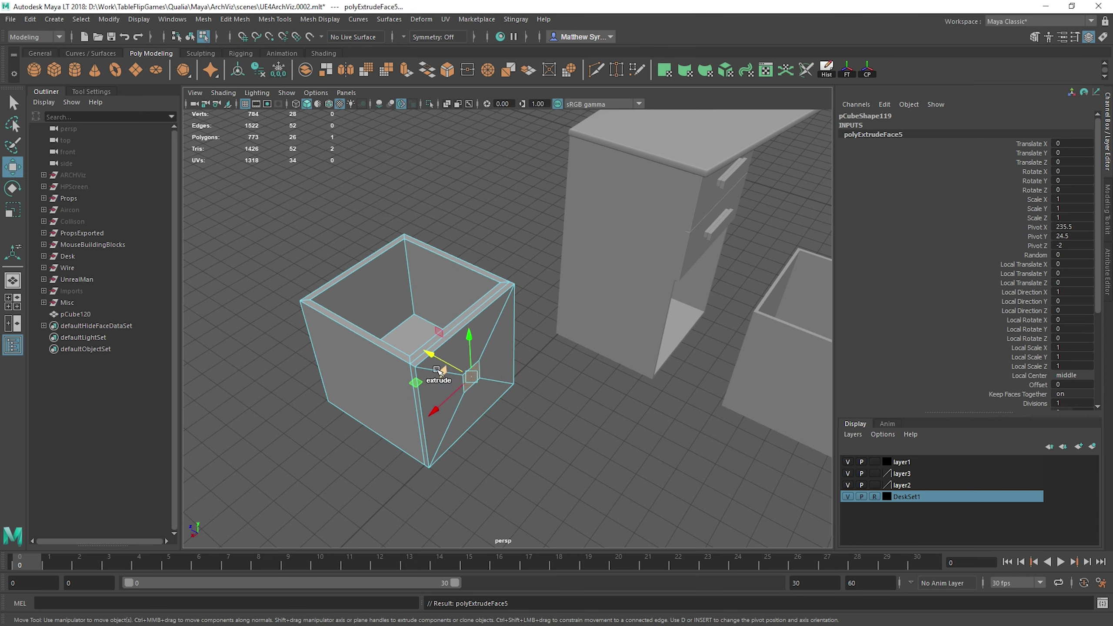
pyautogui.moveTo(432, 354); pyautogui.dragTo(615, 458)
# Undo the bar extrusion and the inset on the hollow box's front face.
pyautogui.scroll(-5, 570, 430)
pyautogui.keyDown('alt'); pyautogui.moveTo(504, 393); pyautogui.dragTo(410, 385); pyautogui.keyUp('alt')
pyautogui.scroll(4, 411, 385)
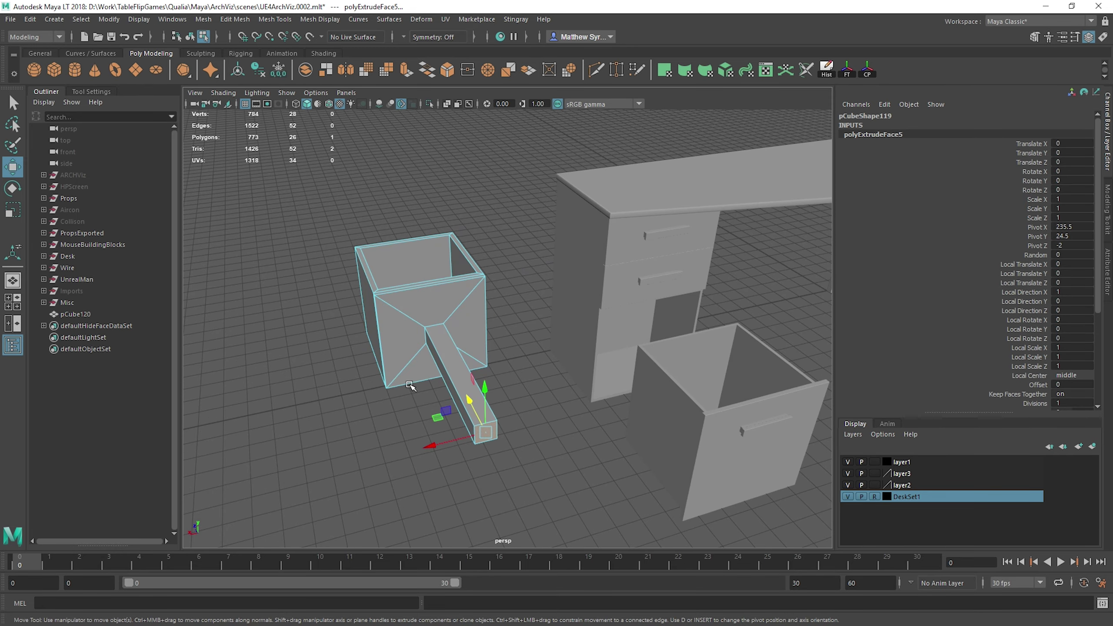
pyautogui.keyDown('alt'); pyautogui.moveTo(428, 321); pyautogui.dragTo(487, 333); pyautogui.keyUp('alt')
pyautogui.scroll(5, 487, 334)
pyautogui.hotkey('ctrl', 'z')
pyautogui.hotkey('ctrl', 'z')
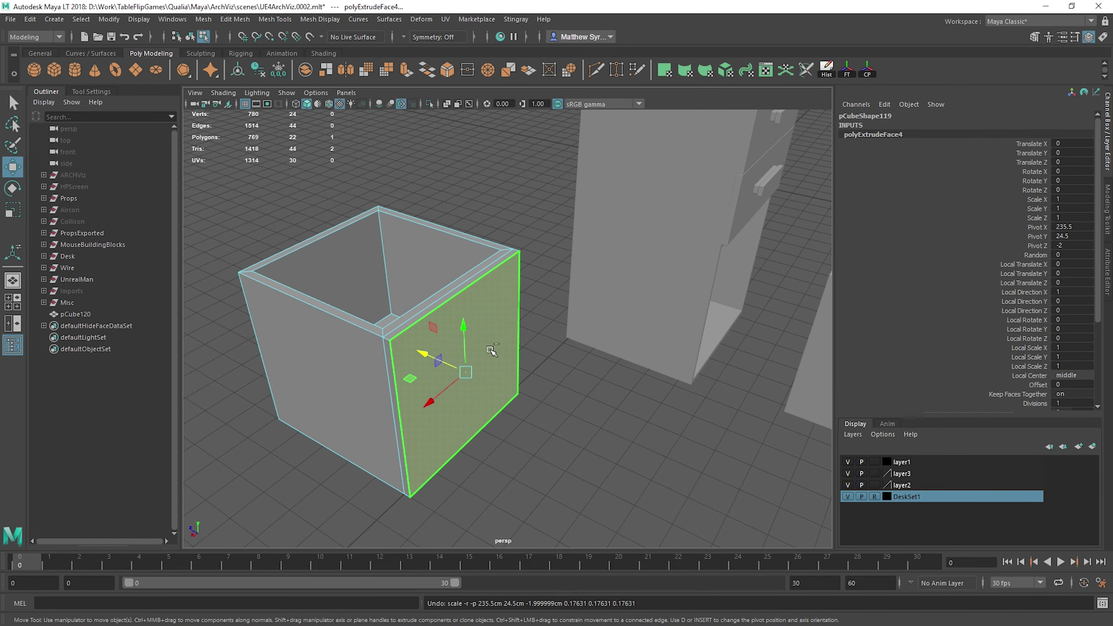
pyautogui.scroll(-5, 490, 346)
pyautogui.keyDown('alt'); pyautogui.moveTo(504, 329); pyautogui.dragTo(472, 283, button='middle'); pyautogui.keyUp('alt')
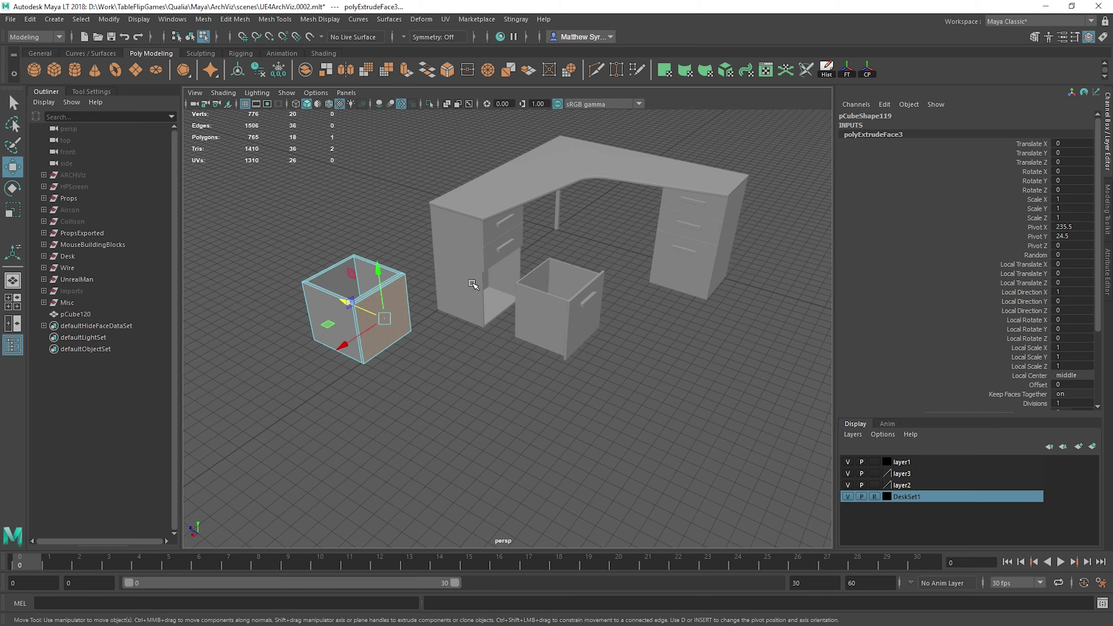
# Select the pulled-out drawer's front panel and examine how it meets and overhangs the drawer box.
pyautogui.keyDown('alt'); pyautogui.moveTo(472, 283); pyautogui.dragTo(519, 314, button='right'); pyautogui.keyUp('alt')
pyautogui.moveTo(549, 266); pyautogui.dragTo(619, 223, button='right')
pyautogui.click(618, 269)
pyautogui.keyDown('alt'); pyautogui.moveTo(619, 281); pyautogui.dragTo(546, 340, button='middle'); pyautogui.keyUp('alt')
pyautogui.click(553, 381)
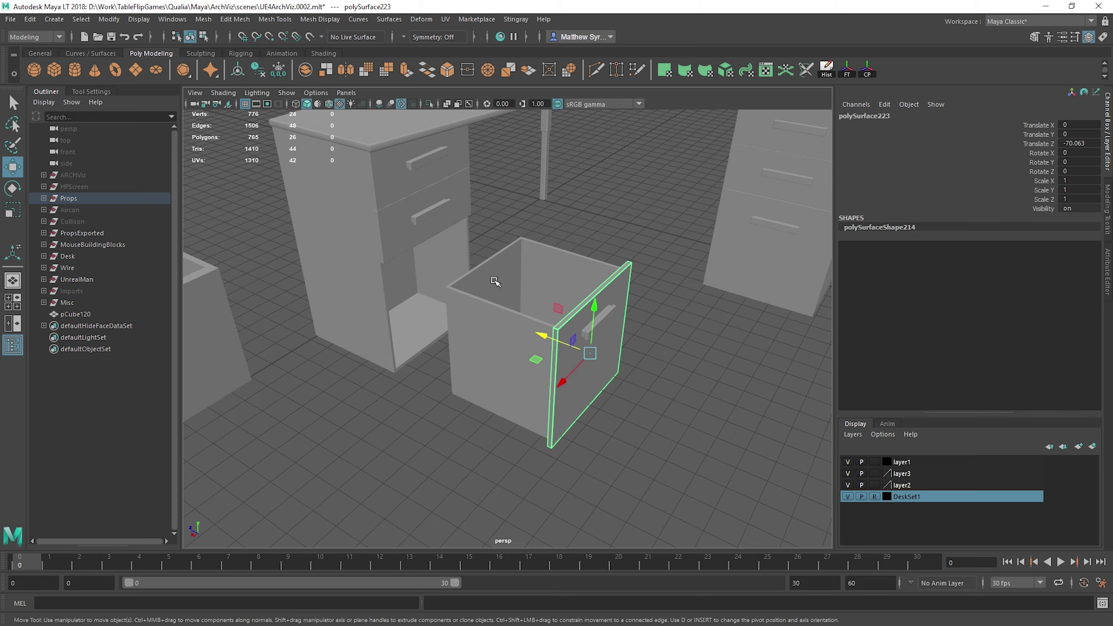
pyautogui.keyDown('alt'); pyautogui.moveTo(641, 307); pyautogui.dragTo(537, 313, button='middle'); pyautogui.keyUp('alt')
pyautogui.keyDown('alt'); pyautogui.moveTo(537, 314); pyautogui.dragTo(553, 325, button='right'); pyautogui.keyUp('alt')
pyautogui.keyDown('alt'); pyautogui.moveTo(553, 325); pyautogui.dragTo(642, 289); pyautogui.keyUp('alt')
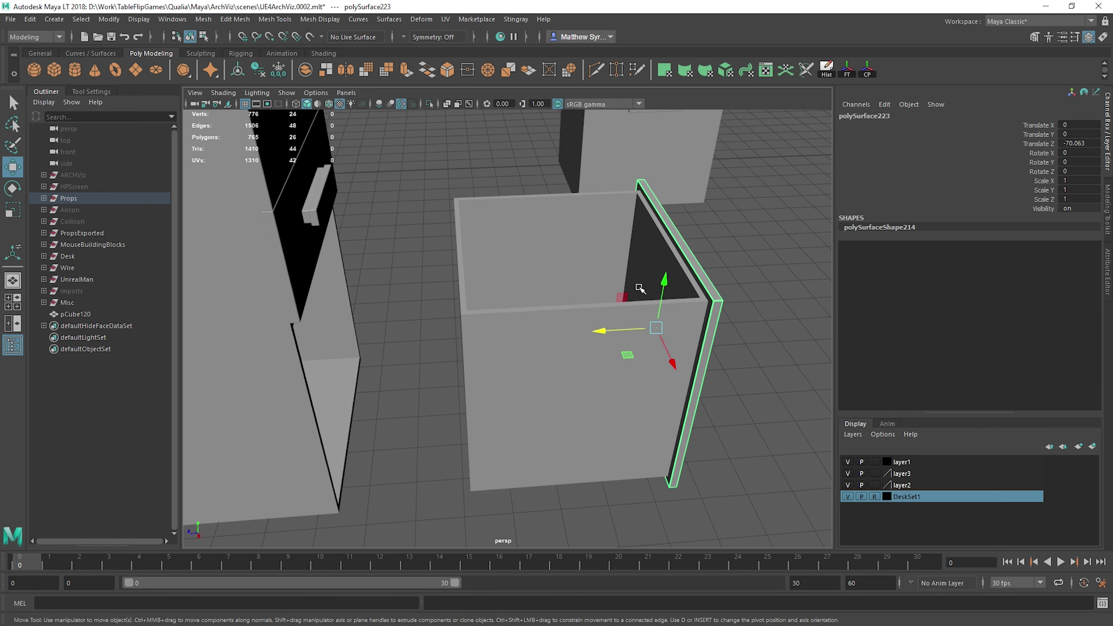
pyautogui.keyDown('alt'); pyautogui.moveTo(641, 288); pyautogui.dragTo(496, 294, button='middle'); pyautogui.keyUp('alt')
pyautogui.keyDown('alt'); pyautogui.moveTo(495, 293); pyautogui.dragTo(522, 301, button='right'); pyautogui.keyUp('alt')
pyautogui.keyDown('alt'); pyautogui.moveTo(522, 301); pyautogui.dragTo(563, 299); pyautogui.keyUp('alt')
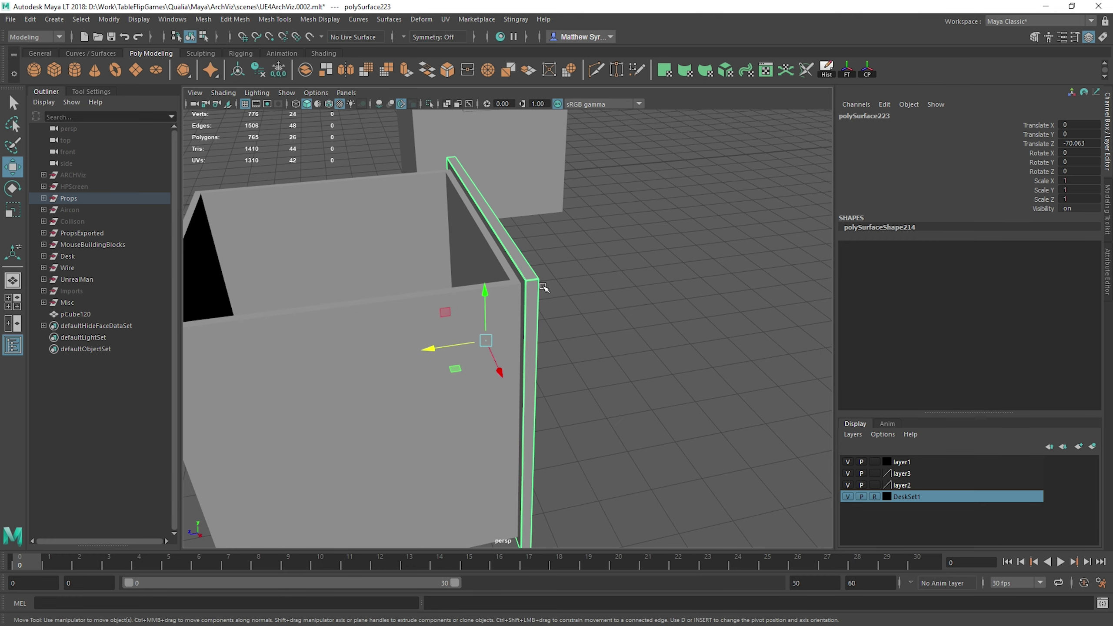
pyautogui.press('q')
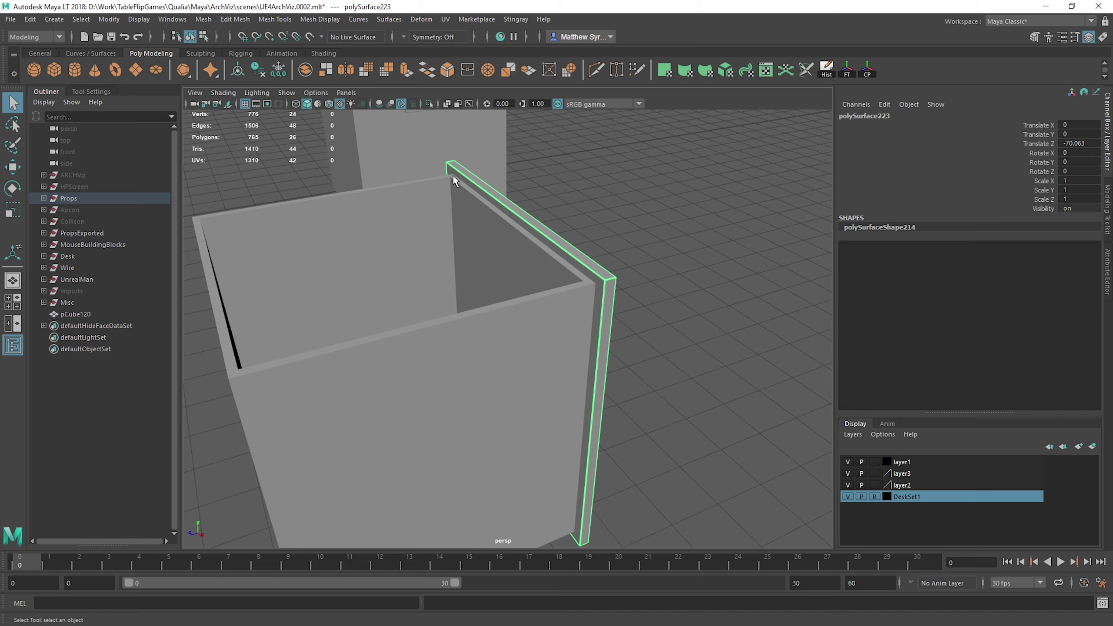
pyautogui.press('w')
# Select the hollow box and examine the edges where its front panel joins the box.
pyautogui.scroll(-5, 610, 264)
pyautogui.keyDown('alt'); pyautogui.moveTo(613, 267); pyautogui.dragTo(470, 302); pyautogui.keyUp('alt')
pyautogui.click(433, 389)
pyautogui.scroll(4, 471, 301)
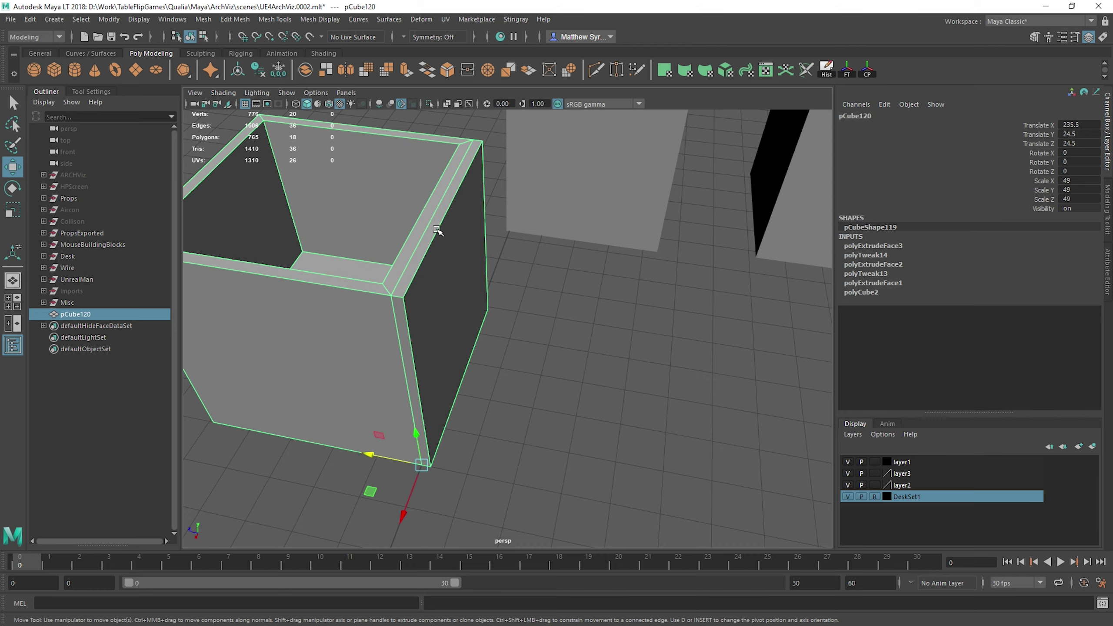
pyautogui.scroll(-4, 419, 368)
pyautogui.keyDown('alt'); pyautogui.moveTo(422, 358); pyautogui.dragTo(423, 283); pyautogui.keyUp('alt')
pyautogui.keyDown('alt'); pyautogui.moveTo(712, 253); pyautogui.dragTo(487, 275, button='middle'); pyautogui.keyUp('alt')
pyautogui.keyDown('alt'); pyautogui.moveTo(488, 275); pyautogui.dragTo(526, 316); pyautogui.keyUp('alt')
pyautogui.click(527, 315)
pyautogui.keyDown('alt'); pyautogui.moveTo(482, 360); pyautogui.dragTo(517, 324); pyautogui.keyUp('alt')
pyautogui.keyDown('alt'); pyautogui.moveTo(412, 326); pyautogui.dragTo(475, 315); pyautogui.keyUp('alt')
pyautogui.click(474, 351)
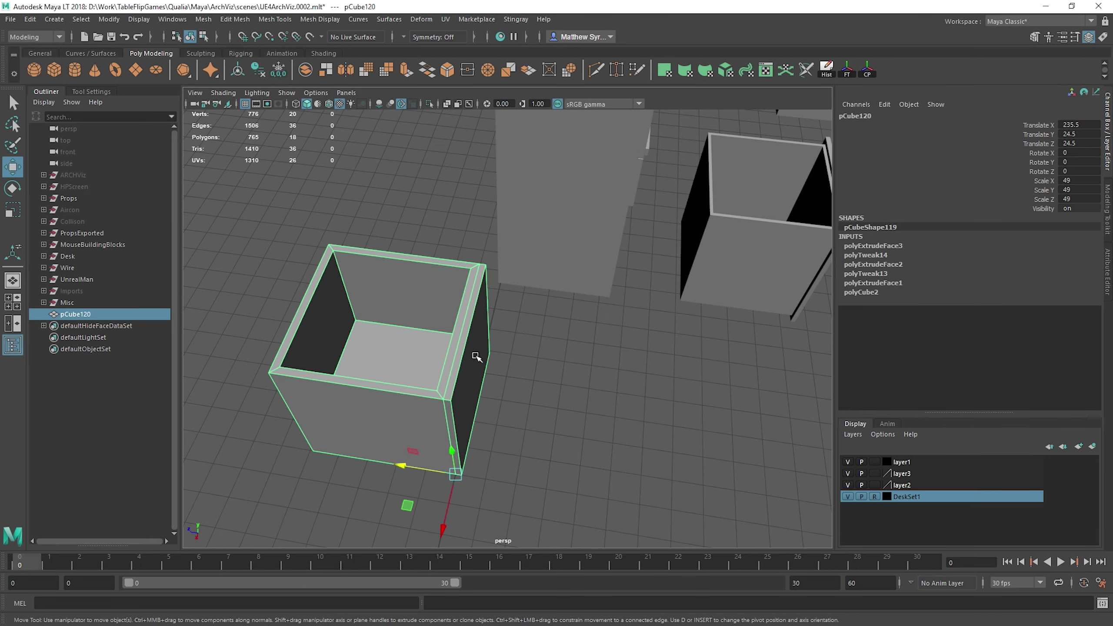
pyautogui.keyDown('alt'); pyautogui.moveTo(475, 361); pyautogui.dragTo(460, 276, button='middle'); pyautogui.keyUp('alt')
pyautogui.moveTo(459, 280); pyautogui.dragTo(474, 273, button='right')
pyautogui.keyDown('alt'); pyautogui.moveTo(473, 273); pyautogui.dragTo(442, 245); pyautogui.keyUp('alt')
pyautogui.keyDown('shift'); pyautogui.moveTo(442, 245); pyautogui.dragTo(440, 200, button='right'); pyautogui.keyUp('shift')
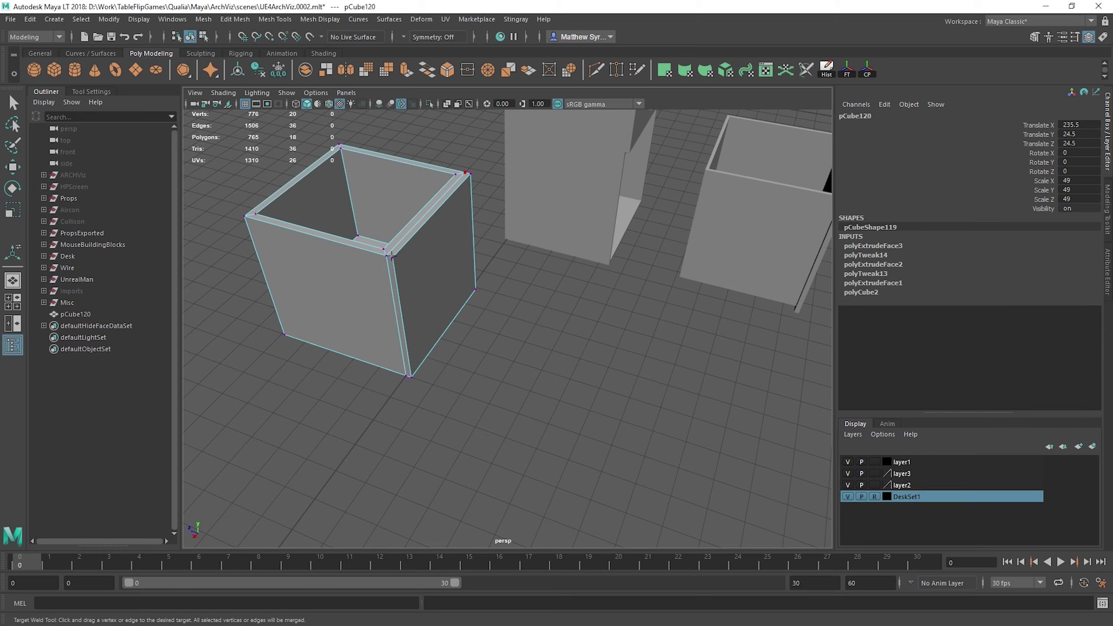
pyautogui.keyDown('alt'); pyautogui.moveTo(503, 259); pyautogui.dragTo(444, 310); pyautogui.keyUp('alt')
pyautogui.press('w')
pyautogui.moveTo(444, 312); pyautogui.dragTo(487, 279, button='right')
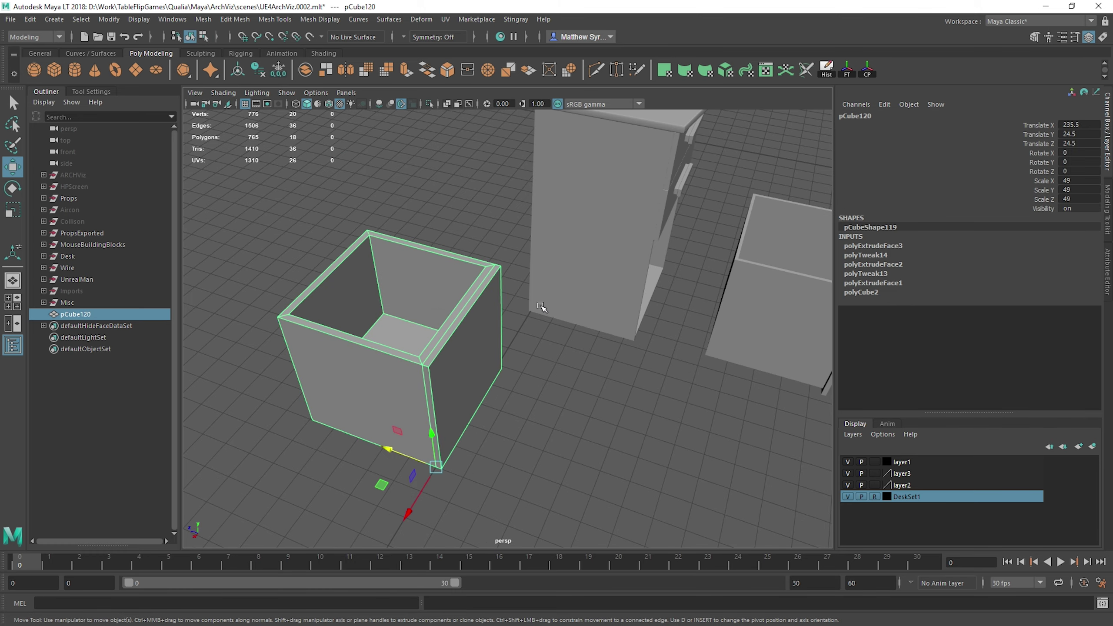
# Compare the hollow box's front and inner walls with the pulled-out drawer from several angles.
pyautogui.keyDown('alt'); pyautogui.moveTo(488, 278); pyautogui.dragTo(588, 288); pyautogui.keyUp('alt')
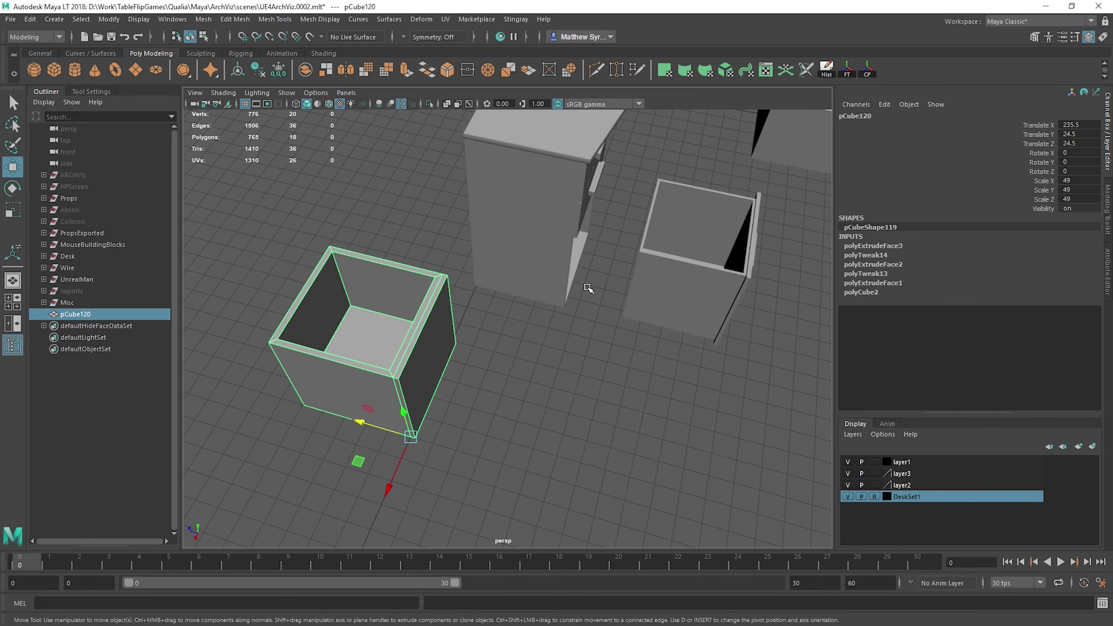
pyautogui.keyDown('alt'); pyautogui.moveTo(693, 244); pyautogui.dragTo(622, 277, button='middle'); pyautogui.keyUp('alt')
pyautogui.keyDown('alt'); pyautogui.moveTo(623, 277); pyautogui.dragTo(602, 263); pyautogui.keyUp('alt')
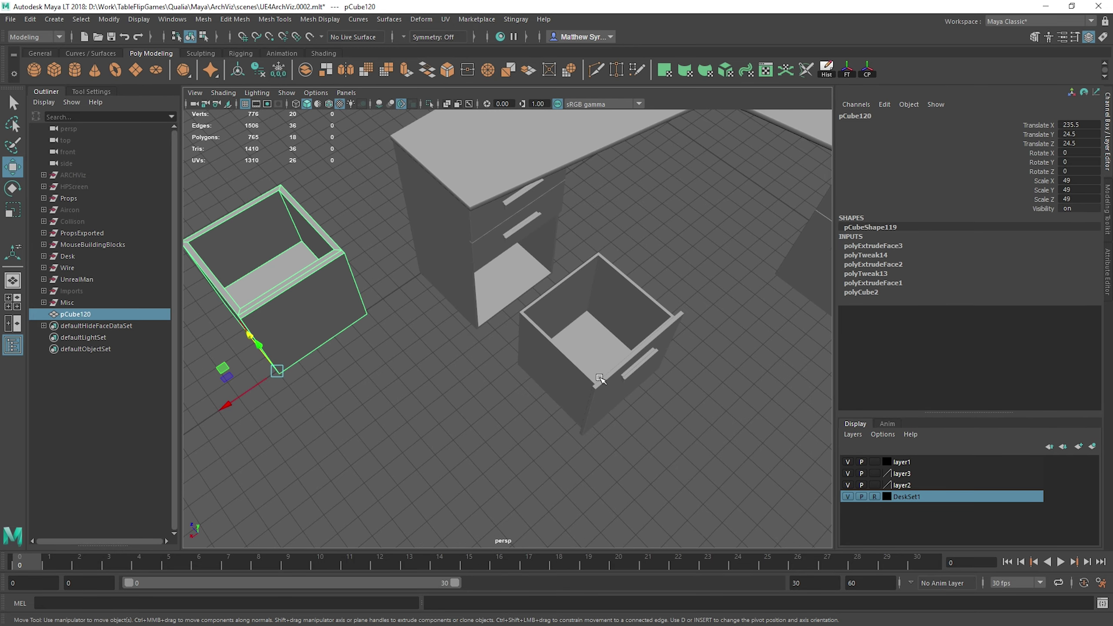
pyautogui.click(607, 391)
pyautogui.press('f')
pyautogui.keyDown('alt'); pyautogui.moveTo(473, 390); pyautogui.dragTo(520, 279); pyautogui.keyUp('alt')
pyautogui.moveTo(452, 334); pyautogui.dragTo(466, 331)
pyautogui.keyDown('alt'); pyautogui.moveTo(466, 331); pyautogui.dragTo(383, 333); pyautogui.keyUp('alt')
pyautogui.scroll(4, 382, 333)
pyautogui.click(382, 333)
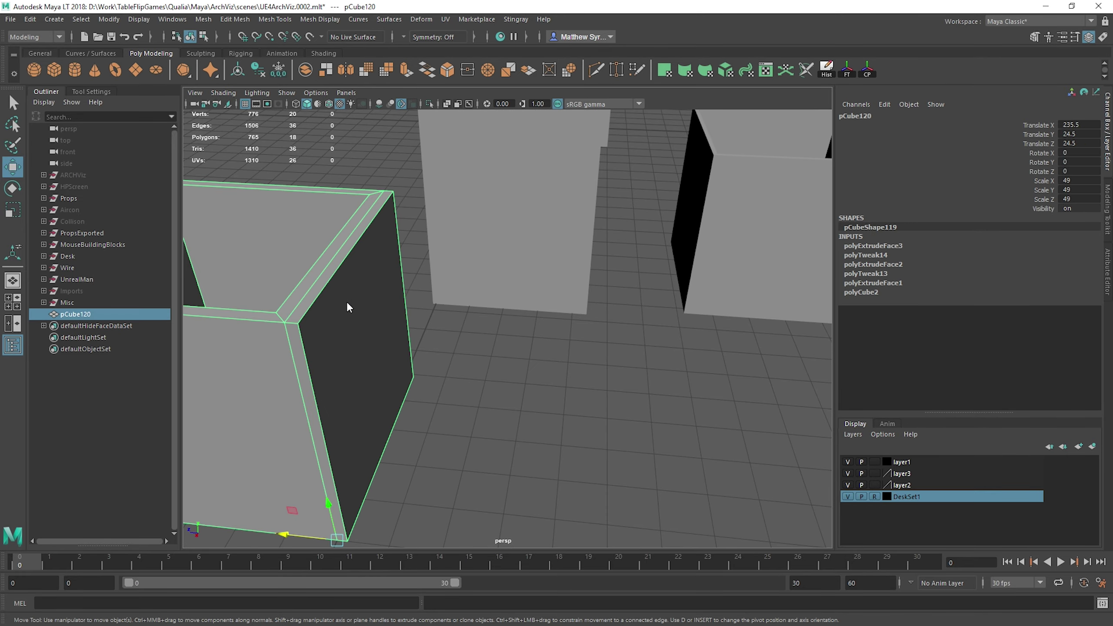
# Select the four narrow rim faces around the hollow box's front panel.
pyautogui.moveTo(346, 308); pyautogui.dragTo(347, 339, button='right')
pyautogui.click(302, 291)
pyautogui.keyDown('shift'); pyautogui.click(303, 338); pyautogui.keyUp('shift')
pyautogui.scroll(-4, 333, 342)
pyautogui.keyDown('alt'); pyautogui.moveTo(359, 346); pyautogui.dragTo(400, 274); pyautogui.keyUp('alt')
pyautogui.keyDown('alt'); pyautogui.moveTo(453, 241); pyautogui.dragTo(372, 293); pyautogui.keyUp('alt')
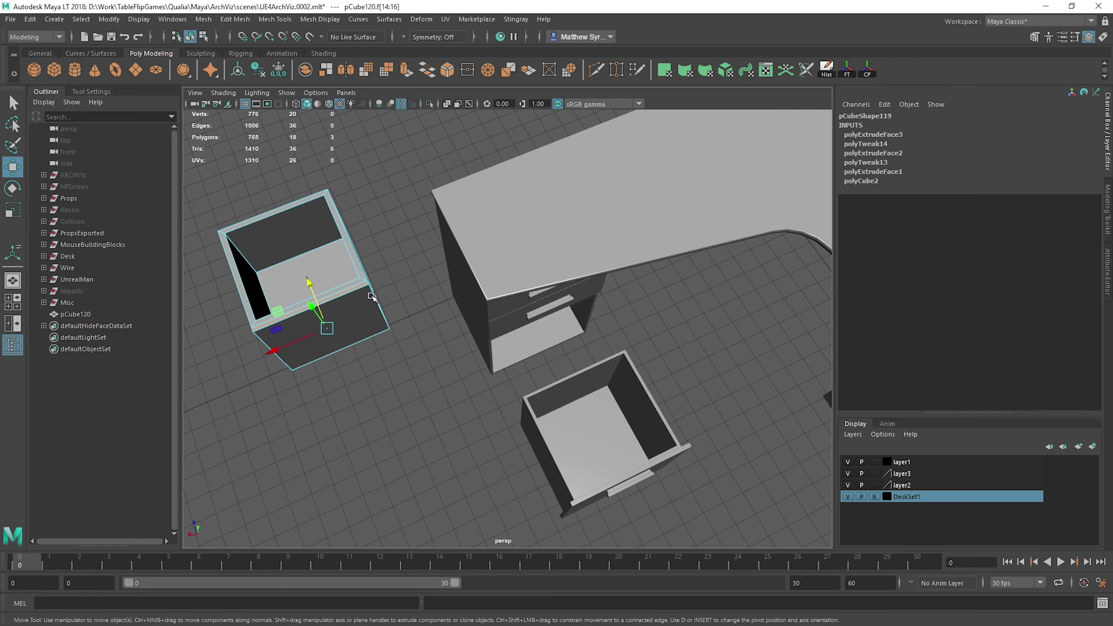
pyautogui.keyDown('alt'); pyautogui.moveTo(373, 294); pyautogui.dragTo(544, 309, button='middle'); pyautogui.keyUp('alt')
pyautogui.scroll(4, 548, 307)
pyautogui.keyDown('alt'); pyautogui.moveTo(554, 303); pyautogui.dragTo(481, 294); pyautogui.keyUp('alt')
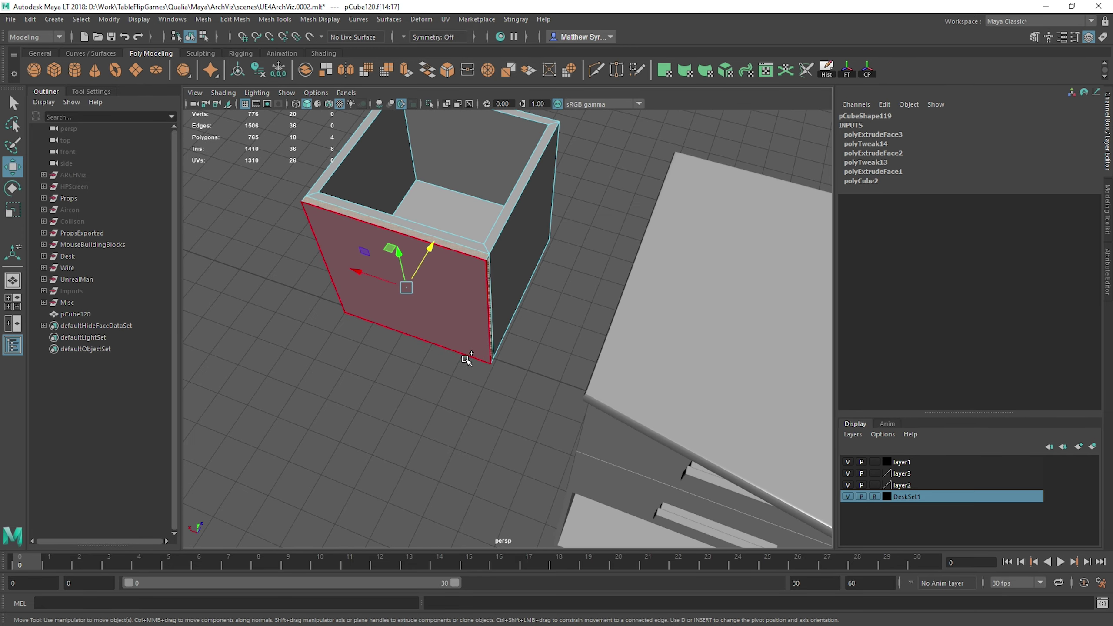
# Extrude the front panel's four rim faces and scale them outward in height and width beyond the box.
pyautogui.keyDown('alt'); pyautogui.moveTo(396, 278); pyautogui.dragTo(549, 191); pyautogui.keyUp('alt')
pyautogui.keyDown('alt'); pyautogui.moveTo(555, 184); pyautogui.dragTo(515, 260, button='middle'); pyautogui.keyUp('alt')
pyautogui.keyDown('shift'); pyautogui.rightClick(517, 247); pyautogui.keyUp('shift')
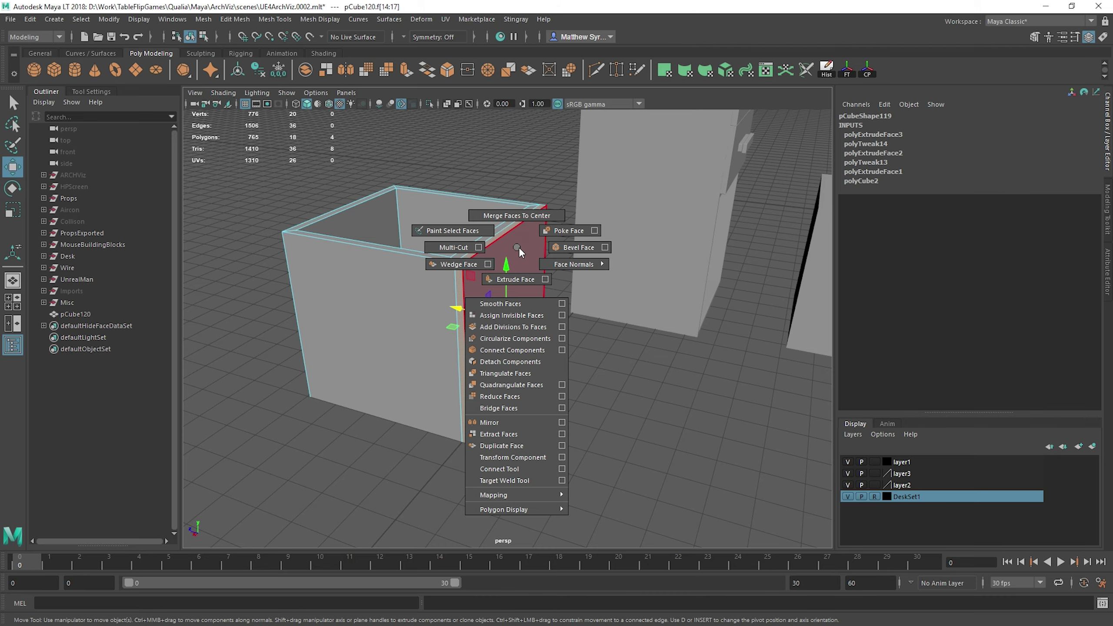
pyautogui.click(513, 279)
pyautogui.moveTo(510, 280); pyautogui.dragTo(470, 229)
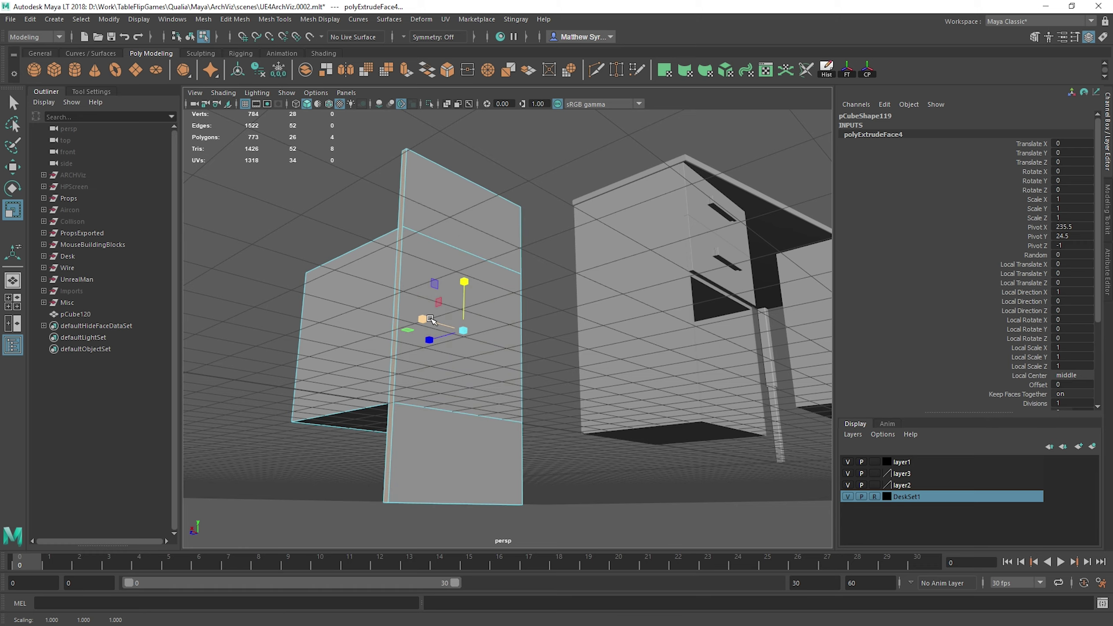
pyautogui.moveTo(420, 320); pyautogui.dragTo(372, 310)
pyautogui.keyDown('alt'); pyautogui.moveTo(495, 199); pyautogui.dragTo(675, 250); pyautogui.keyUp('alt')
# Reset the Scale tool to its default settings, with step snap off.
pyautogui.doubleClick(20, 217)
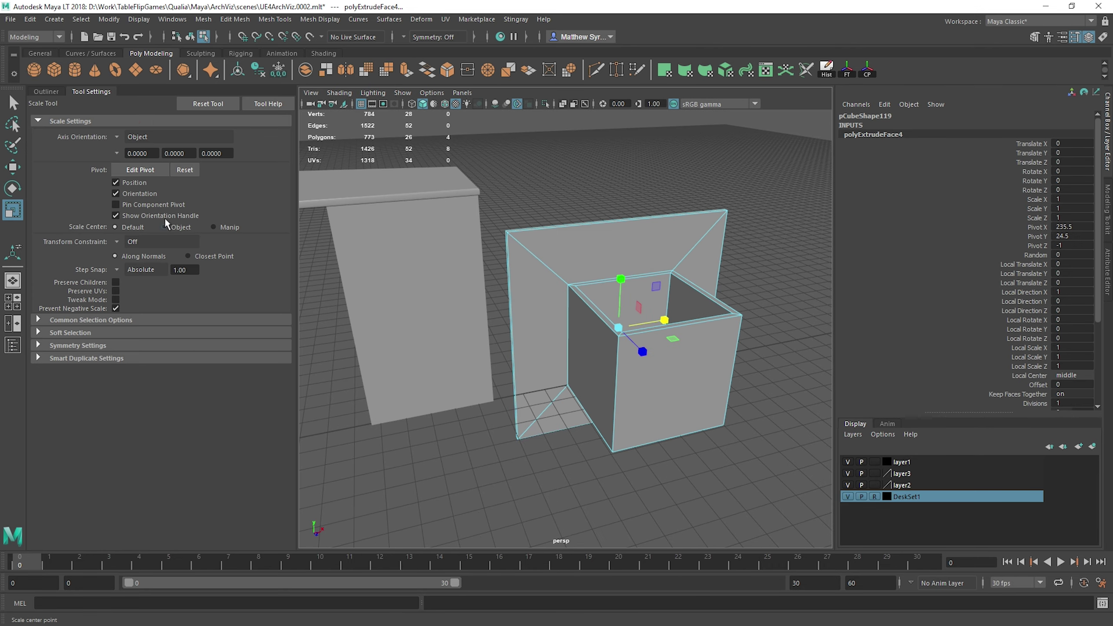
pyautogui.click(206, 105)
pyautogui.keyDown('alt'); pyautogui.moveTo(684, 351); pyautogui.dragTo(562, 294); pyautogui.keyUp('alt')
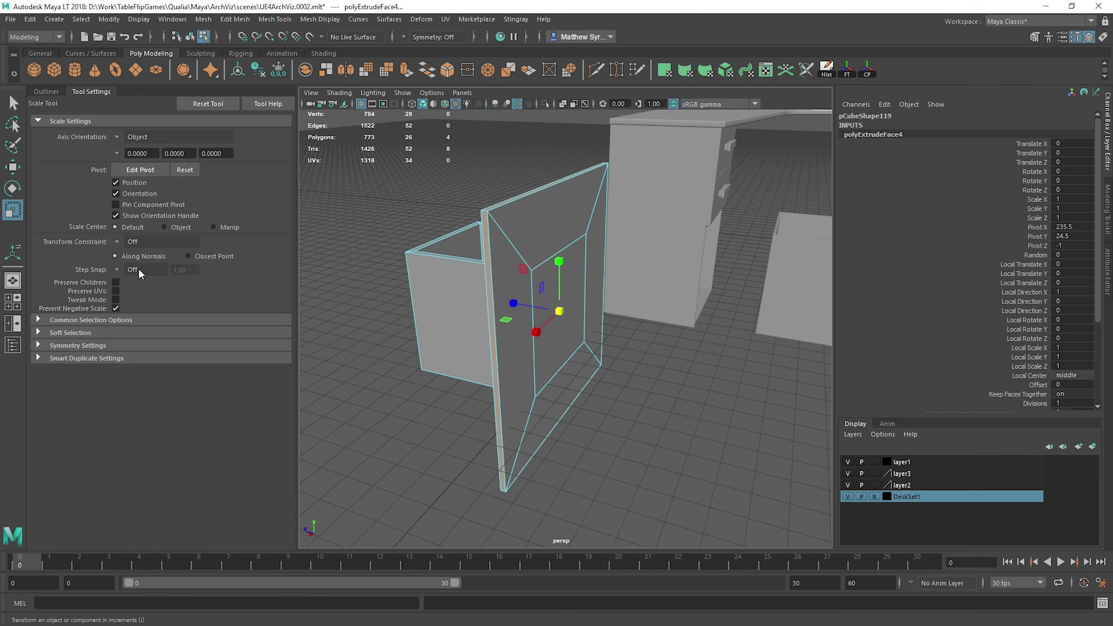
# Scale the extruded rim faces down in height and width to reduce the front panel's overhang.
pyautogui.keyDown('alt'); pyautogui.moveTo(398, 304); pyautogui.dragTo(457, 292); pyautogui.keyUp('alt')
pyautogui.moveTo(529, 305); pyautogui.dragTo(485, 302)
pyautogui.hotkey('ctrl', 'z')
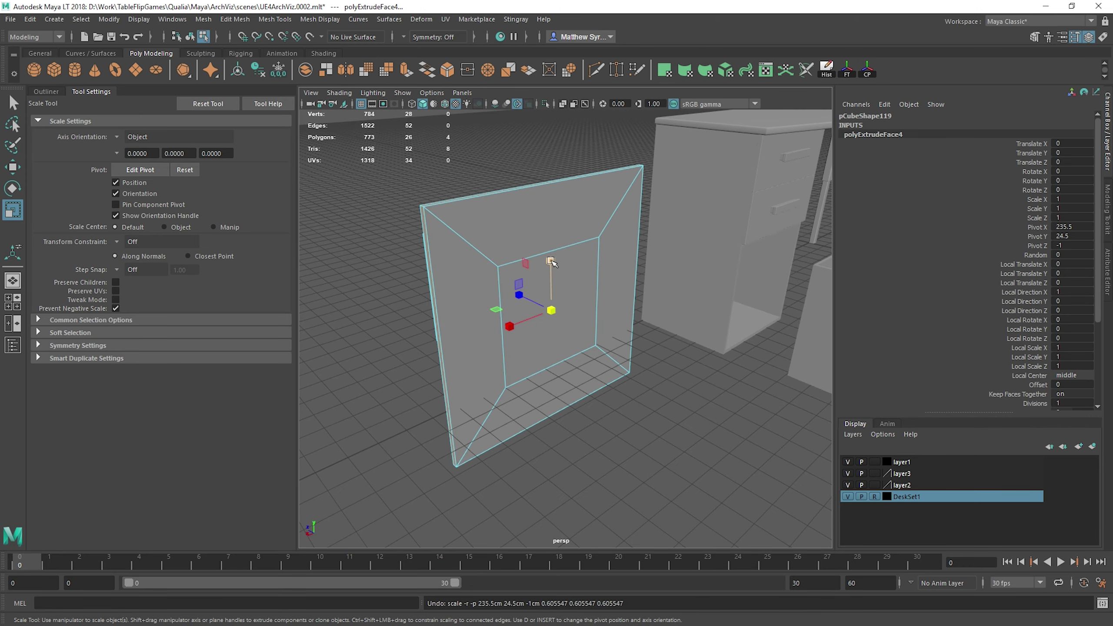
pyautogui.moveTo(551, 261); pyautogui.dragTo(550, 270)
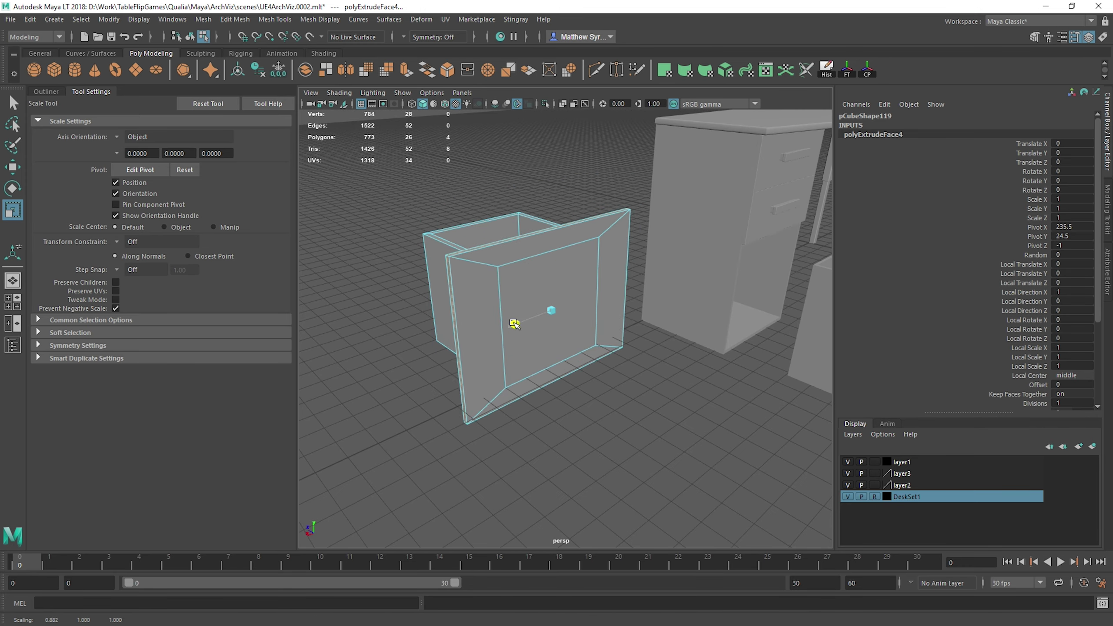
pyautogui.keyDown('alt'); pyautogui.moveTo(522, 322); pyautogui.dragTo(546, 259); pyautogui.keyUp('alt')
pyautogui.keyDown('alt'); pyautogui.moveTo(546, 259); pyautogui.dragTo(528, 302, button='middle'); pyautogui.keyUp('alt')
# Select the front panel's eight outer rim vertices and scale them in width and height to leave a slim overhang around the box.
pyautogui.moveTo(529, 304); pyautogui.dragTo(510, 329, button='right')
pyautogui.moveTo(509, 330)
pyautogui.keyDown('alt'); pyautogui.mouseDown()
pyautogui.moveTo(527, 316)
pyautogui.moveTo(504, 333)
pyautogui.moveTo(490, 398)
pyautogui.moveTo(478, 332)
pyautogui.moveTo(592, 307)
pyautogui.moveTo(713, 301)
pyautogui.moveTo(723, 313)
pyautogui.moveTo(583, 345)
pyautogui.moveTo(536, 322)
pyautogui.moveTo(491, 340)
pyautogui.mouseUp(); pyautogui.keyUp('alt')
pyautogui.keyDown('alt'); pyautogui.moveTo(504, 342); pyautogui.dragTo(490, 334, button='right'); pyautogui.keyUp('alt')
pyautogui.keyDown('alt'); pyautogui.moveTo(494, 319); pyautogui.dragTo(506, 296); pyautogui.keyUp('alt')
pyautogui.moveTo(507, 295); pyautogui.dragTo(469, 298, button='right')
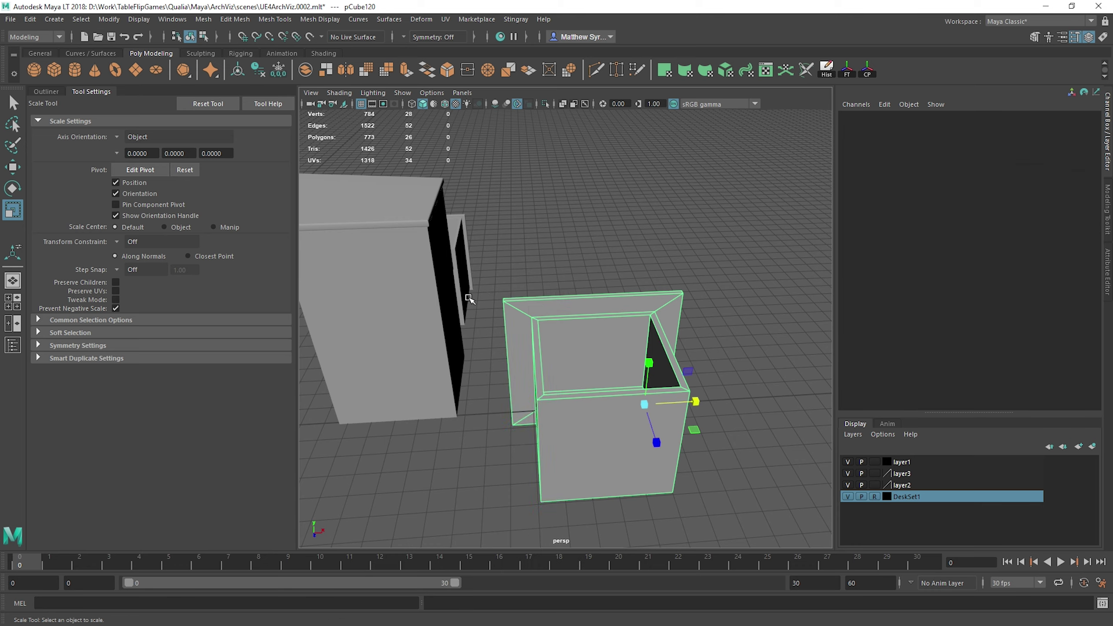
pyautogui.moveTo(509, 444); pyautogui.dragTo(508, 444)
pyautogui.keyDown('alt'); pyautogui.moveTo(657, 373); pyautogui.dragTo(627, 280); pyautogui.keyUp('alt')
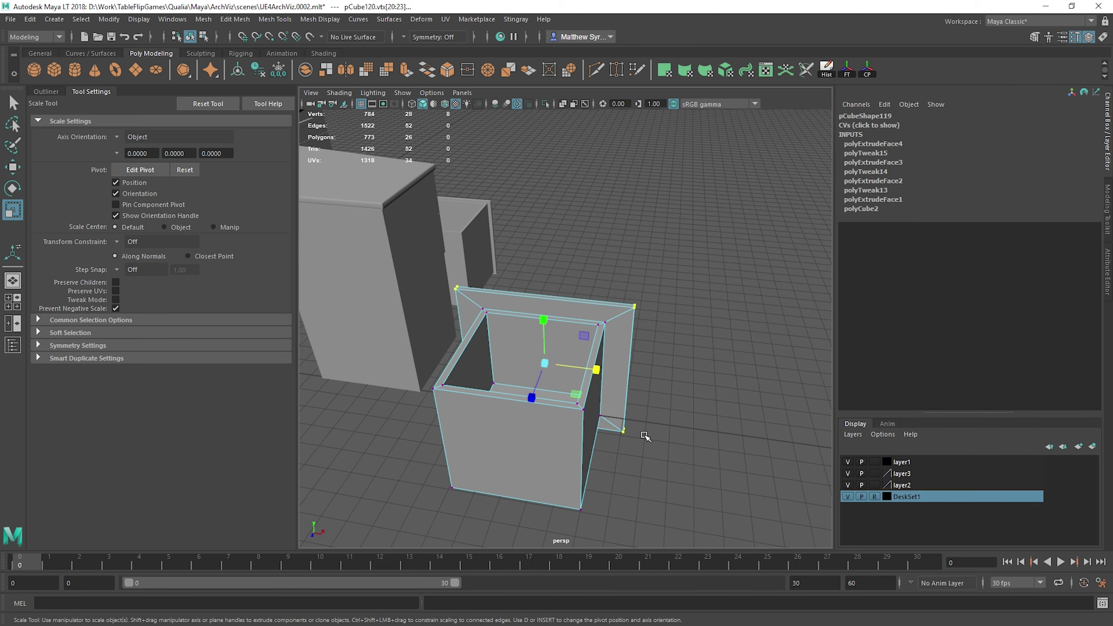
pyautogui.moveTo(599, 370); pyautogui.dragTo(420, 250)
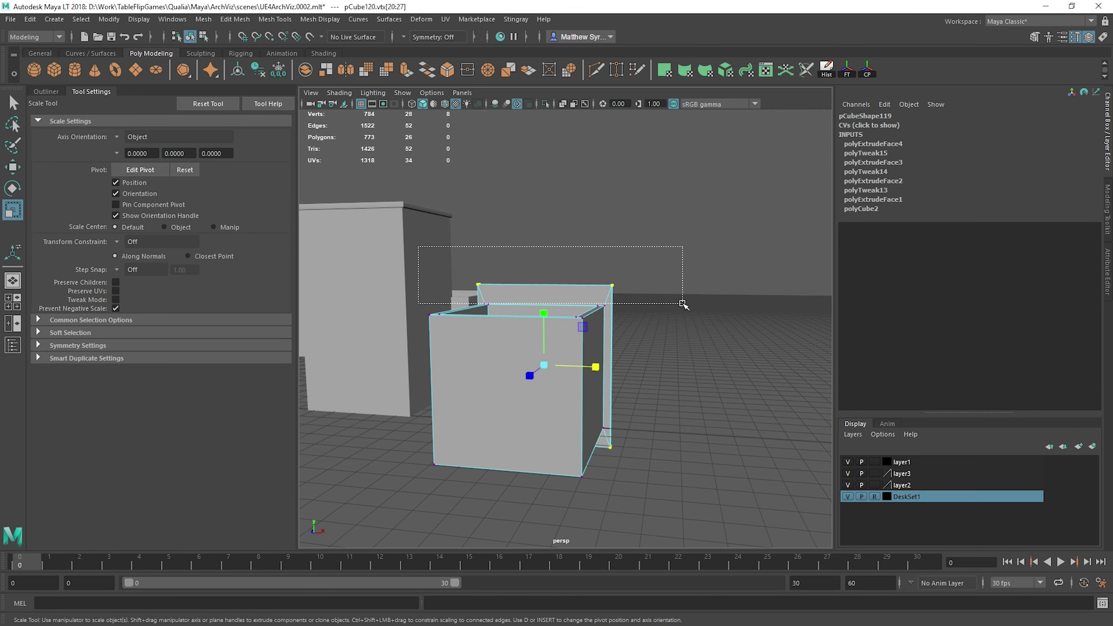
pyautogui.keyDown('alt'); pyautogui.moveTo(532, 360); pyautogui.dragTo(485, 477); pyautogui.keyUp('alt')
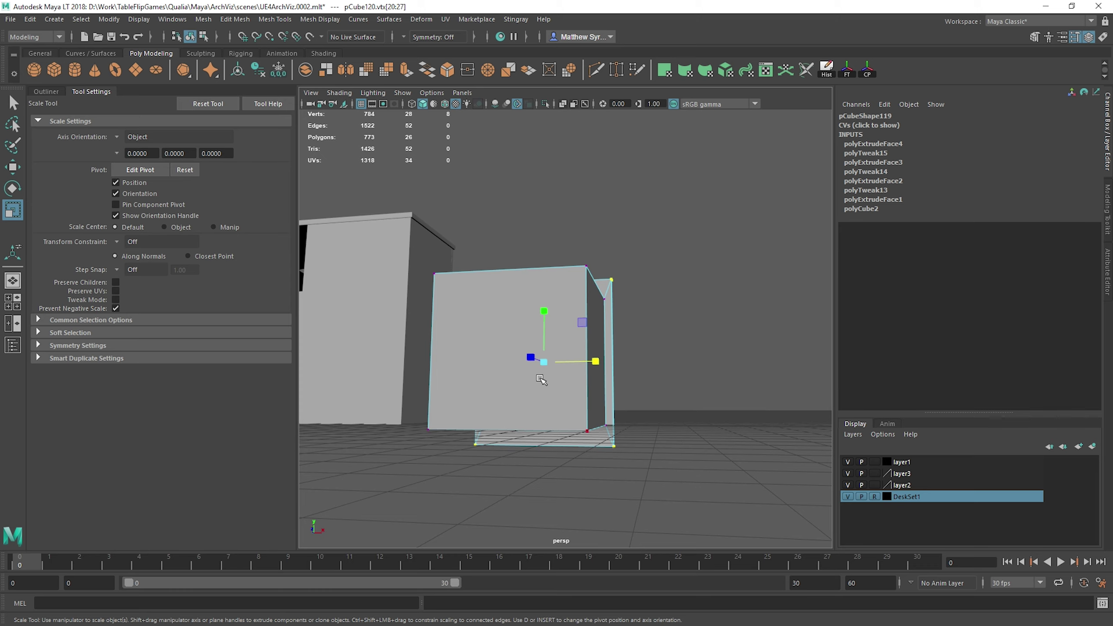
pyautogui.moveTo(544, 311); pyautogui.dragTo(544, 318)
pyautogui.keyDown('alt'); pyautogui.moveTo(615, 248); pyautogui.dragTo(399, 275); pyautogui.keyUp('alt')
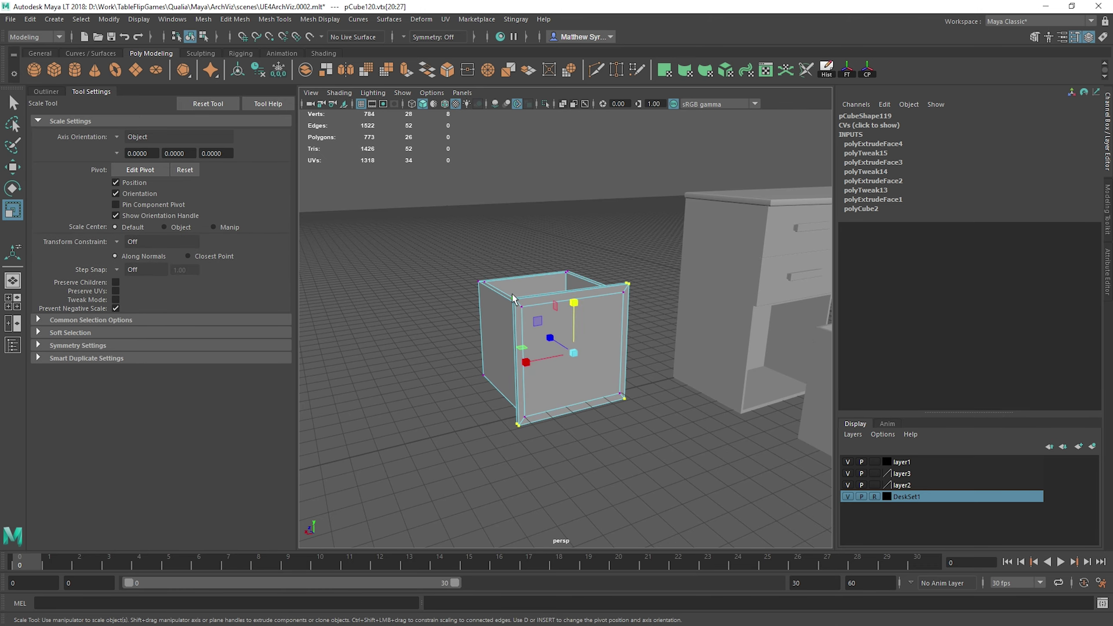
# Use Target Weld to merge one upper inner corner vertex on the front panel's face into the adjacent outer corner vertex.
pyautogui.scroll(4, 512, 293)
pyautogui.press('q')
pyautogui.keyDown('shift'); pyautogui.moveTo(518, 285); pyautogui.dragTo(466, 277, button='right'); pyautogui.keyUp('shift')
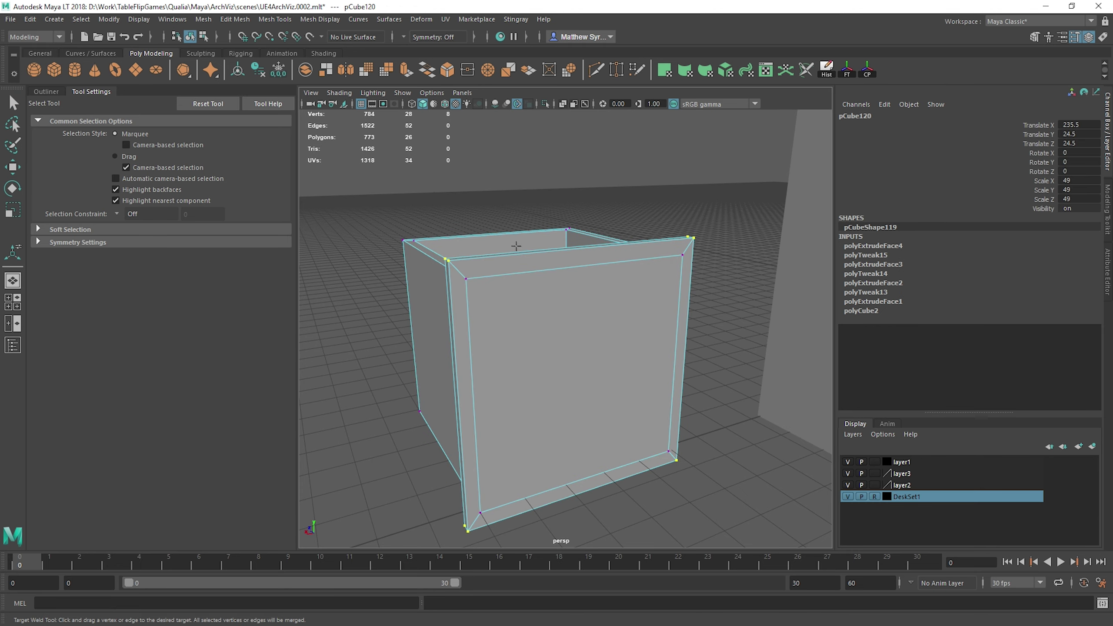
pyautogui.moveTo(452, 262); pyautogui.dragTo(447, 260)
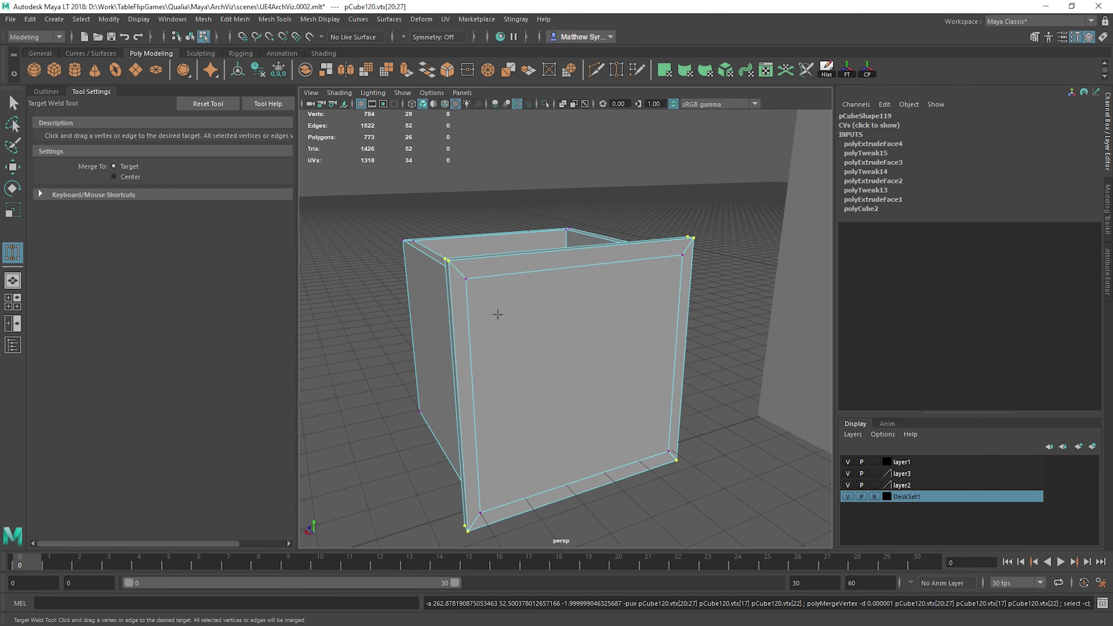
pyautogui.press('w')
pyautogui.moveTo(521, 295); pyautogui.dragTo(574, 256, button='right')
pyautogui.moveTo(448, 260); pyautogui.dragTo(447, 260)
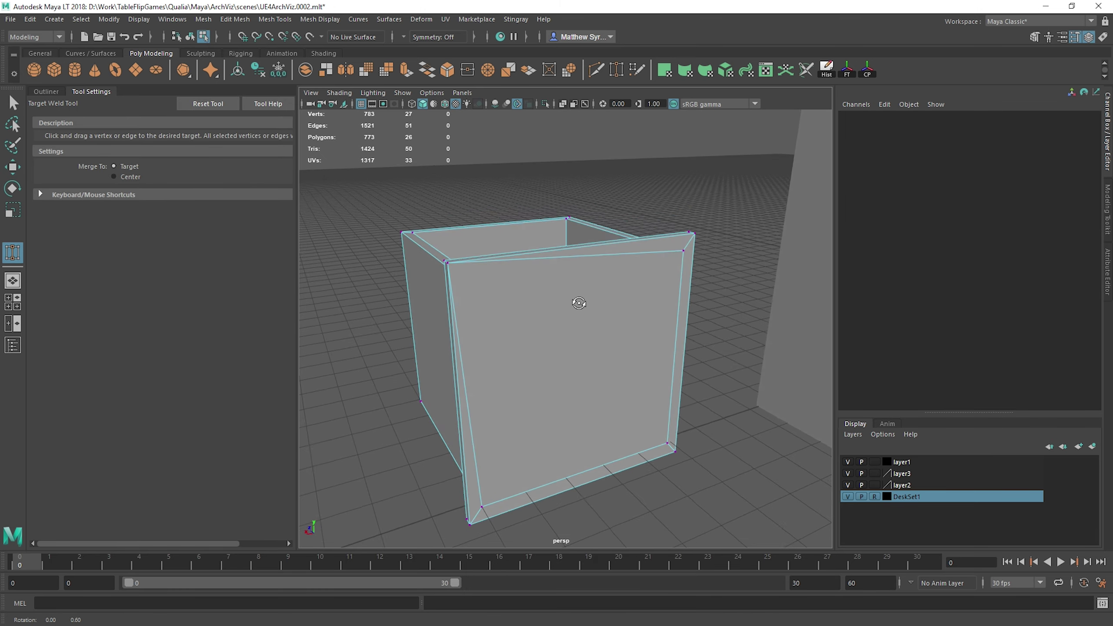
# Merge the front panel's remaining three inner corner vertices into their adjacent outer corners with Target Weld and return to object selection.
pyautogui.keyDown('alt'); pyautogui.moveTo(576, 294); pyautogui.dragTo(506, 350); pyautogui.keyUp('alt')
pyautogui.keyDown('alt'); pyautogui.moveTo(565, 332); pyautogui.dragTo(578, 353); pyautogui.keyUp('alt')
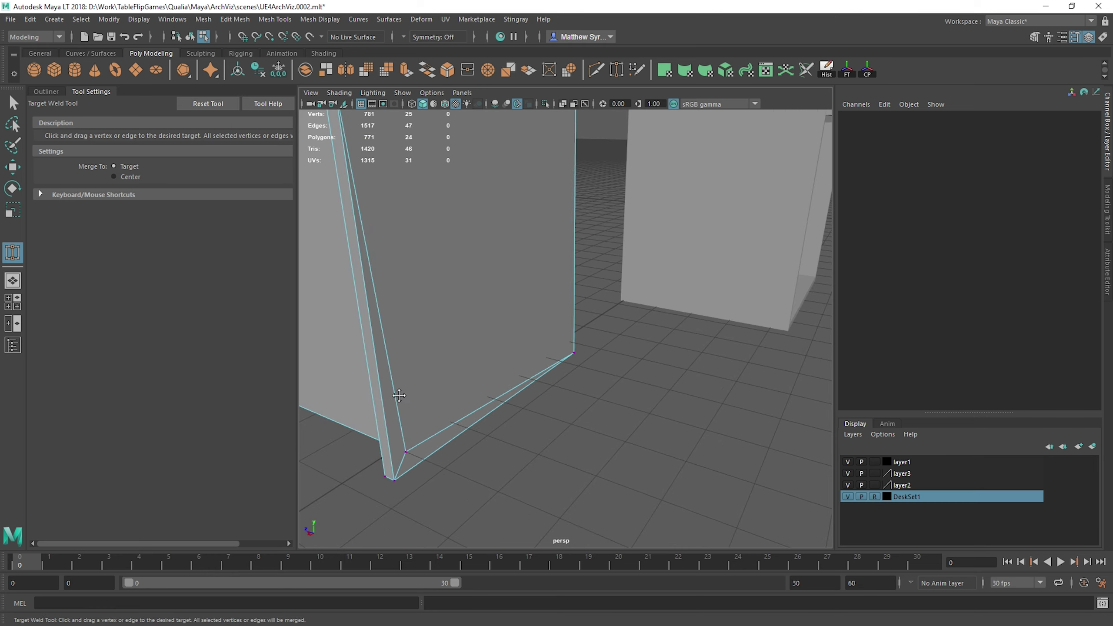
pyautogui.keyDown('alt'); pyautogui.moveTo(399, 396); pyautogui.dragTo(510, 374); pyautogui.keyUp('alt')
pyautogui.scroll(-8, 561, 276)
pyautogui.keyDown('alt'); pyautogui.moveTo(561, 275); pyautogui.dragTo(513, 290); pyautogui.keyUp('alt')
pyautogui.keyDown('alt'); pyautogui.moveTo(508, 382); pyautogui.dragTo(712, 355); pyautogui.keyUp('alt')
pyautogui.scroll(6, 651, 363)
pyautogui.press('w')
pyautogui.moveTo(615, 364); pyautogui.dragTo(672, 270, button='right')
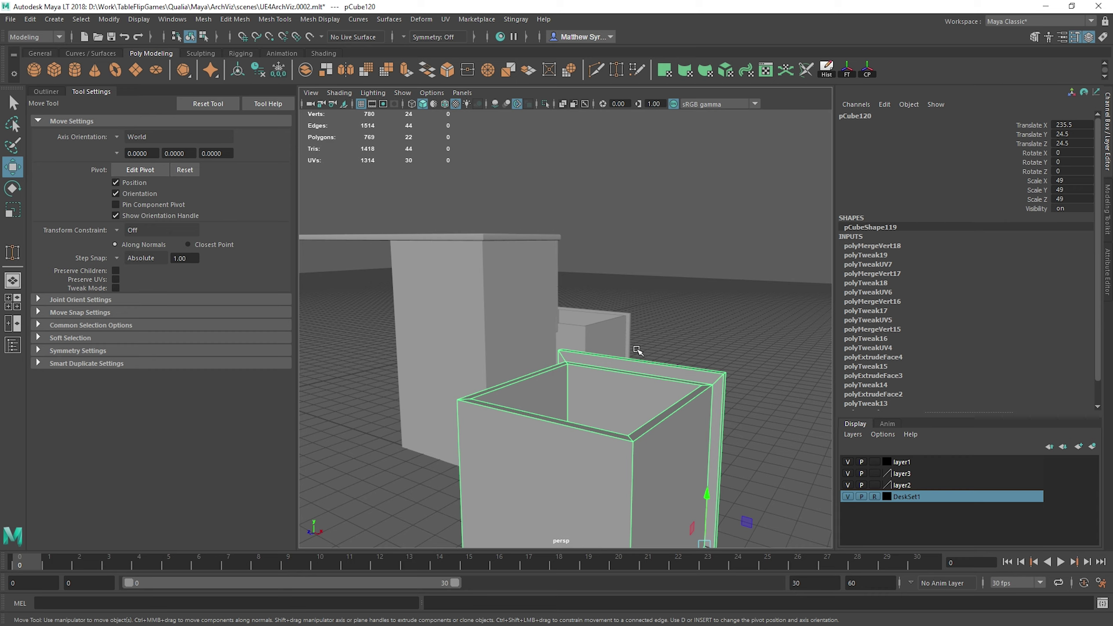
# Compare the new one-piece drawer with the desk's original pulled-out drawer and its separate front panel from several angles.
pyautogui.keyDown('alt'); pyautogui.moveTo(638, 350); pyautogui.dragTo(567, 311, button='middle'); pyautogui.keyUp('alt')
pyautogui.keyDown('alt'); pyautogui.moveTo(566, 311); pyautogui.dragTo(585, 338); pyautogui.keyUp('alt')
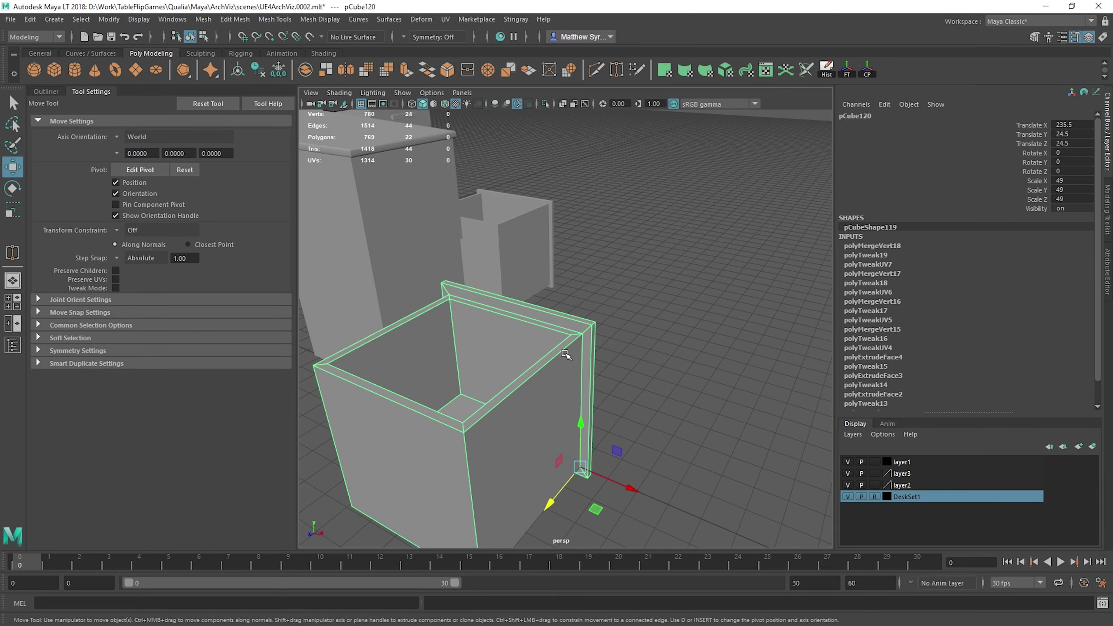
pyautogui.keyDown('alt'); pyautogui.moveTo(642, 242); pyautogui.dragTo(509, 298); pyautogui.keyUp('alt')
pyautogui.keyDown('alt'); pyautogui.moveTo(745, 333); pyautogui.dragTo(604, 336, button='middle'); pyautogui.keyUp('alt')
pyautogui.keyDown('alt'); pyautogui.moveTo(592, 388); pyautogui.dragTo(582, 329, button='middle'); pyautogui.keyUp('alt')
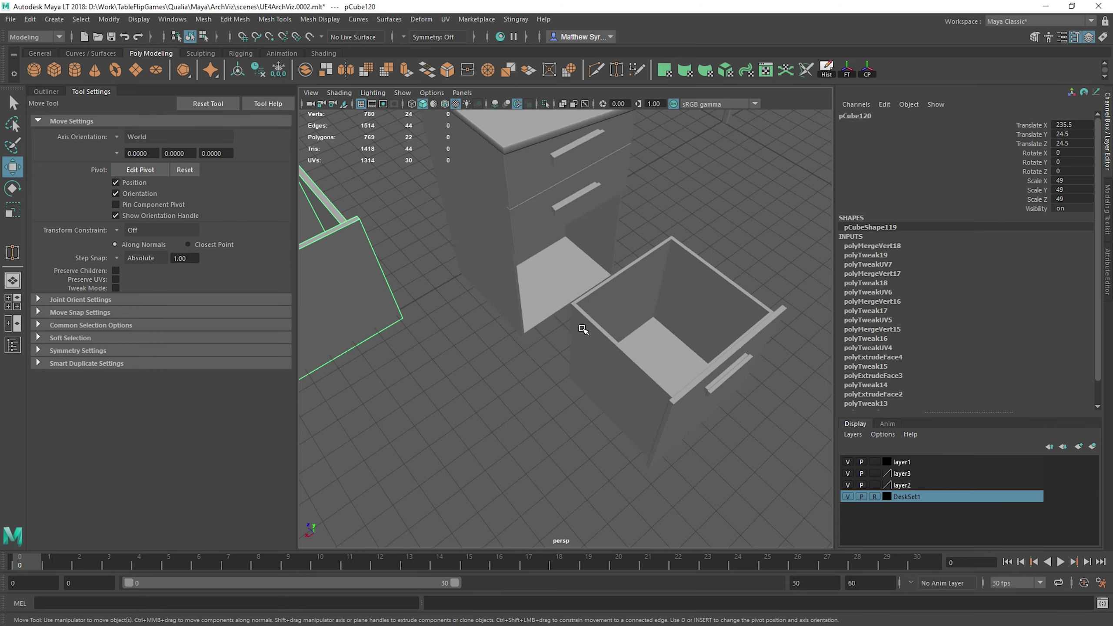
pyautogui.keyDown('alt'); pyautogui.moveTo(580, 313); pyautogui.dragTo(548, 325); pyautogui.keyUp('alt')
pyautogui.keyDown('alt'); pyautogui.moveTo(548, 324); pyautogui.dragTo(471, 301, button='middle'); pyautogui.keyUp('alt')
pyautogui.keyDown('alt'); pyautogui.moveTo(562, 326); pyautogui.dragTo(474, 320); pyautogui.keyUp('alt')
pyautogui.keyDown('alt'); pyautogui.moveTo(475, 321); pyautogui.dragTo(568, 343, button='middle'); pyautogui.keyUp('alt')
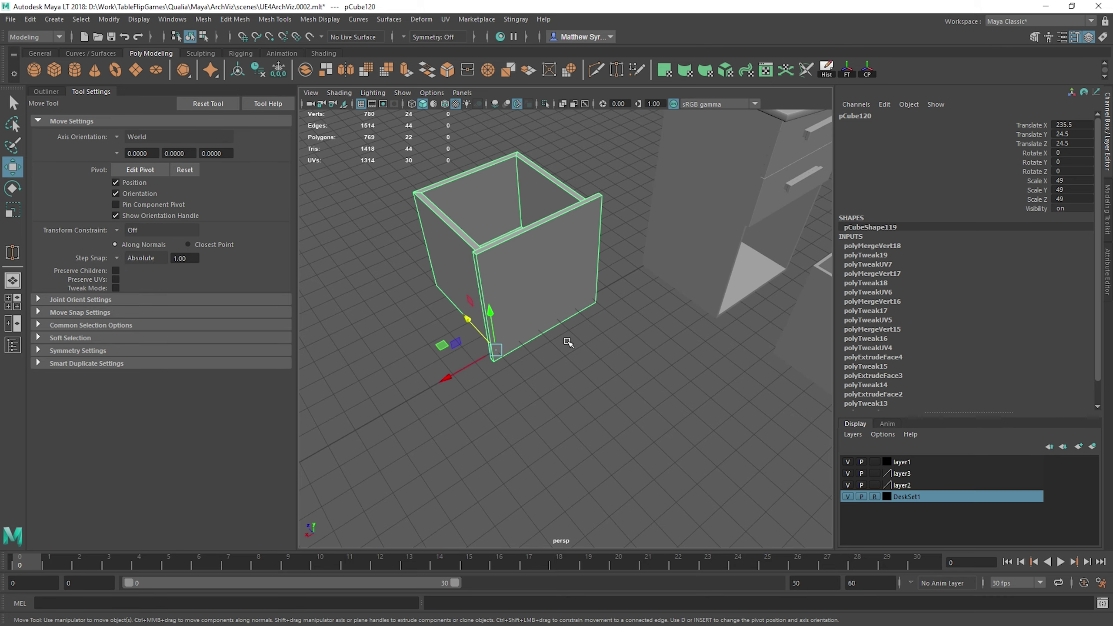
pyautogui.keyDown('alt'); pyautogui.moveTo(806, 351); pyautogui.dragTo(544, 355, button='middle'); pyautogui.keyUp('alt')
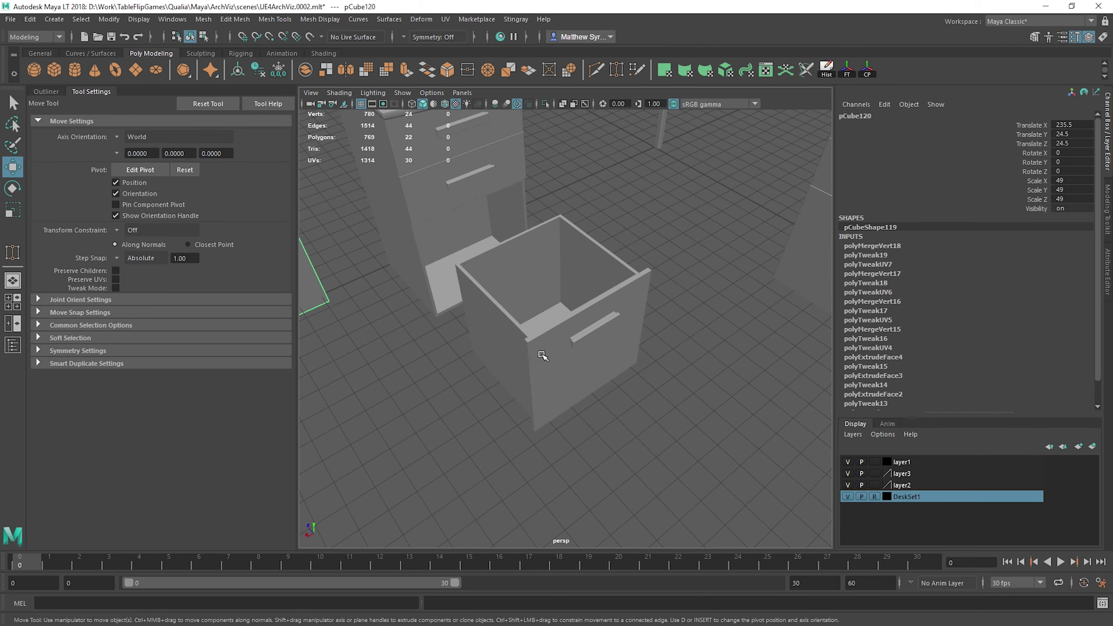
pyautogui.click(539, 373)
pyautogui.keyDown('alt'); pyautogui.moveTo(539, 373); pyautogui.dragTo(569, 374); pyautogui.keyUp('alt')
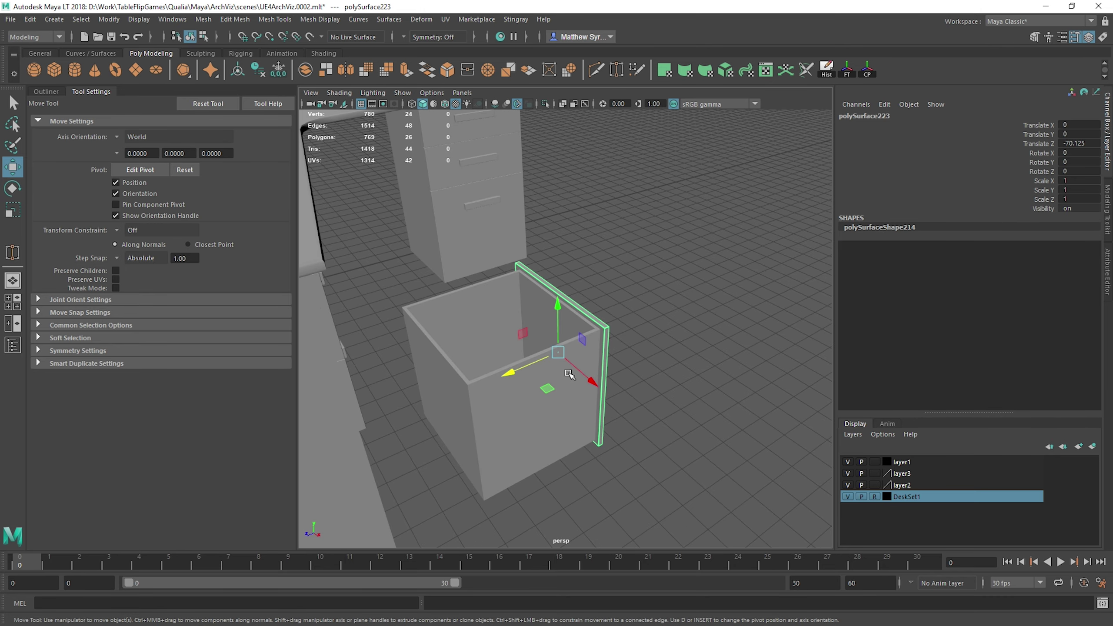
pyautogui.keyDown('alt'); pyautogui.moveTo(494, 366); pyautogui.dragTo(465, 390); pyautogui.keyUp('alt')
pyautogui.keyDown('alt'); pyautogui.moveTo(464, 390); pyautogui.dragTo(539, 348, button='middle'); pyautogui.keyUp('alt')
# Select the new drawer and delete its construction history.
pyautogui.click(539, 348)
pyautogui.keyDown('alt'); pyautogui.moveTo(539, 348); pyautogui.dragTo(845, 293); pyautogui.keyUp('alt')
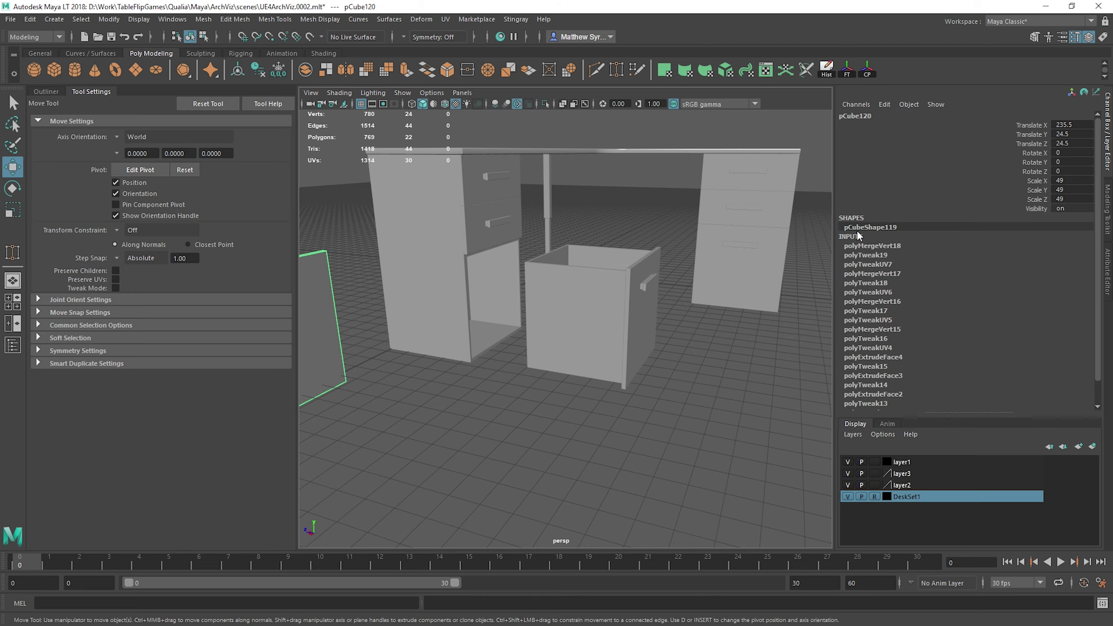
pyautogui.click(826, 70)
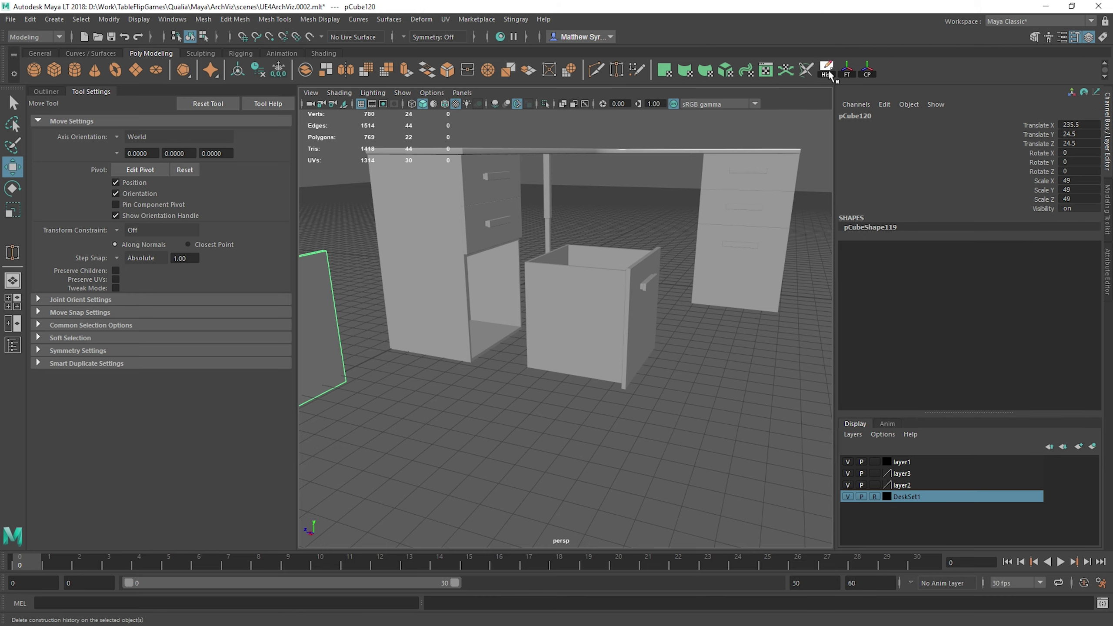
# Move the new drawer into the cabinet's empty bottom opening, aligning its lower front corner with the cabinet's corner.
pyautogui.keyDown('alt'); pyautogui.moveTo(416, 361); pyautogui.dragTo(491, 360, button='middle'); pyautogui.keyUp('alt')
pyautogui.keyDown('alt'); pyautogui.moveTo(508, 178); pyautogui.dragTo(628, 428); pyautogui.keyUp('alt')
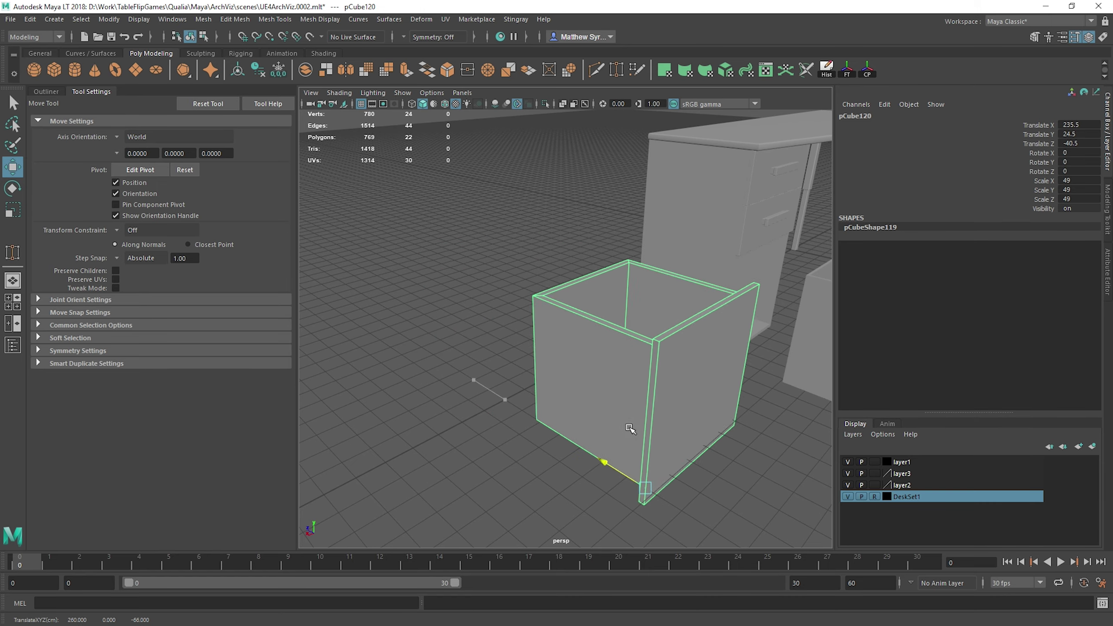
pyautogui.keyDown('alt'); pyautogui.moveTo(628, 427); pyautogui.dragTo(481, 385, button='middle'); pyautogui.keyUp('alt')
pyautogui.press('d')
pyautogui.press('d')
pyautogui.moveTo(474, 468); pyautogui.dragTo(622, 346)
pyautogui.press('f')
# Select all parts of the original pulled-out drawer and move them about 85.5 units along X, clear of the cabinet.
pyautogui.keyDown('alt'); pyautogui.moveTo(661, 259); pyautogui.dragTo(698, 278); pyautogui.keyUp('alt')
pyautogui.keyDown('alt'); pyautogui.moveTo(699, 279); pyautogui.dragTo(496, 303, button='middle'); pyautogui.keyUp('alt')
pyautogui.keyDown('alt'); pyautogui.moveTo(495, 304); pyautogui.dragTo(658, 320); pyautogui.keyUp('alt')
pyautogui.keyDown('alt'); pyautogui.moveTo(658, 320); pyautogui.dragTo(598, 341, button='right'); pyautogui.keyUp('alt')
pyautogui.keyDown('alt'); pyautogui.moveTo(598, 340); pyautogui.dragTo(622, 381); pyautogui.keyUp('alt')
pyautogui.moveTo(564, 243); pyautogui.dragTo(593, 407)
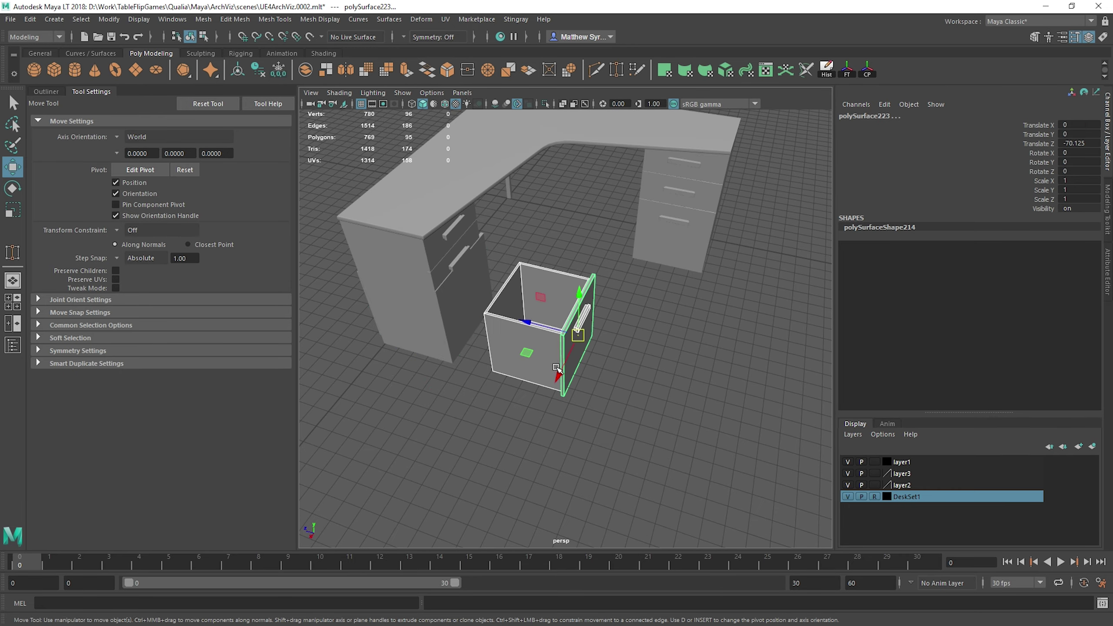
pyautogui.moveTo(557, 370); pyautogui.dragTo(446, 464)
# Move the new drawer's 12 overhanging side vertices inward in the front view to match the cabinet's edge, with the Move tool reset to no step snap.
pyautogui.keyDown('alt'); pyautogui.moveTo(645, 277); pyautogui.dragTo(561, 271); pyautogui.keyUp('alt')
pyautogui.keyDown('alt'); pyautogui.moveTo(562, 271); pyautogui.dragTo(588, 285, button='right'); pyautogui.keyUp('alt')
pyautogui.keyDown('alt'); pyautogui.moveTo(588, 285); pyautogui.dragTo(548, 333, button='middle'); pyautogui.keyUp('alt')
pyautogui.keyDown('alt'); pyautogui.moveTo(548, 333); pyautogui.dragTo(582, 341, button='right'); pyautogui.keyUp('alt')
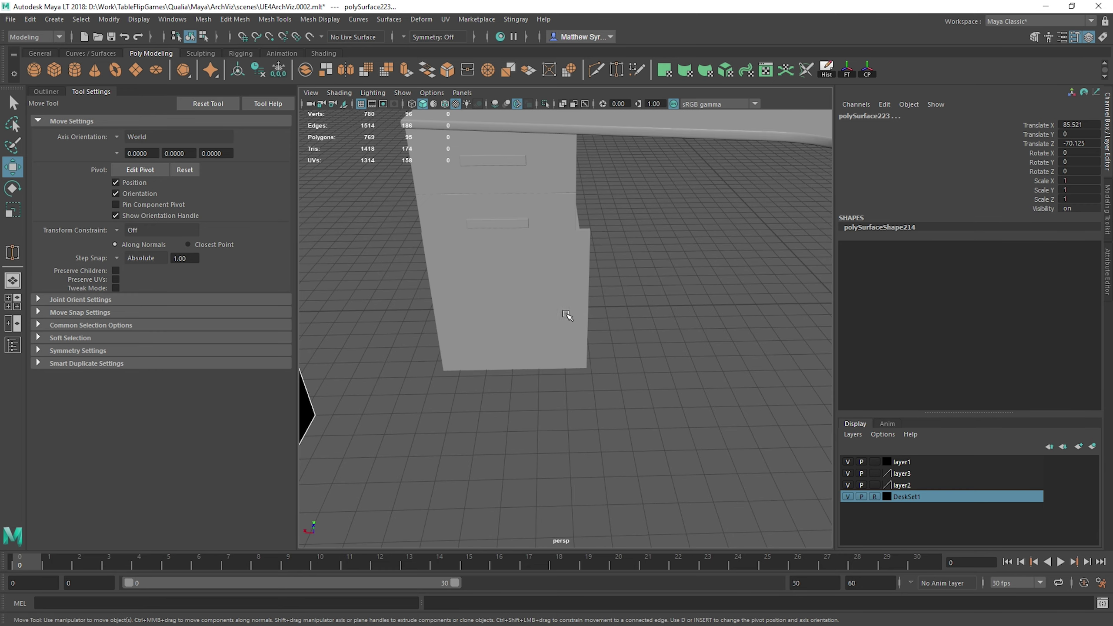
pyautogui.click(563, 312)
pyautogui.press('space')
pyautogui.press('space')
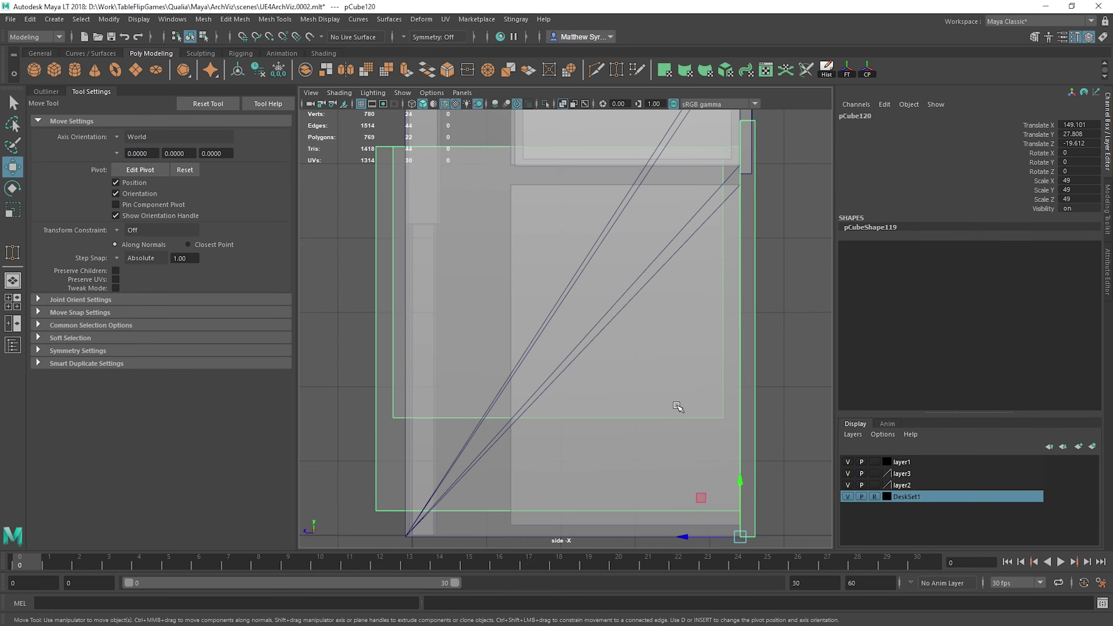
pyautogui.press('space')
pyautogui.press('space')
pyautogui.keyDown('alt'); pyautogui.moveTo(447, 434); pyautogui.dragTo(517, 313, button='right'); pyautogui.keyUp('alt')
pyautogui.keyDown('alt'); pyautogui.moveTo(517, 312); pyautogui.dragTo(490, 344, button='middle'); pyautogui.keyUp('alt')
pyautogui.press('q')
pyautogui.moveTo(465, 289); pyautogui.dragTo(412, 274, button='right')
pyautogui.moveTo(438, 239); pyautogui.dragTo(526, 523)
pyautogui.scroll(3, 460, 351)
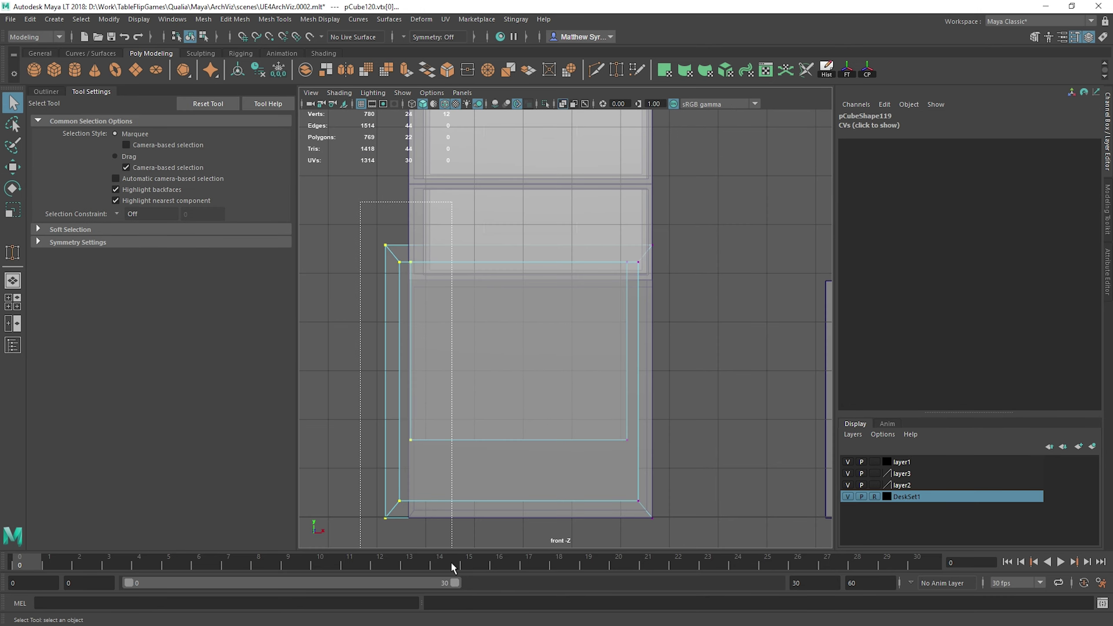
pyautogui.moveTo(452, 564); pyautogui.dragTo(452, 565)
pyautogui.press('w')
pyautogui.moveTo(456, 382); pyautogui.dragTo(479, 382)
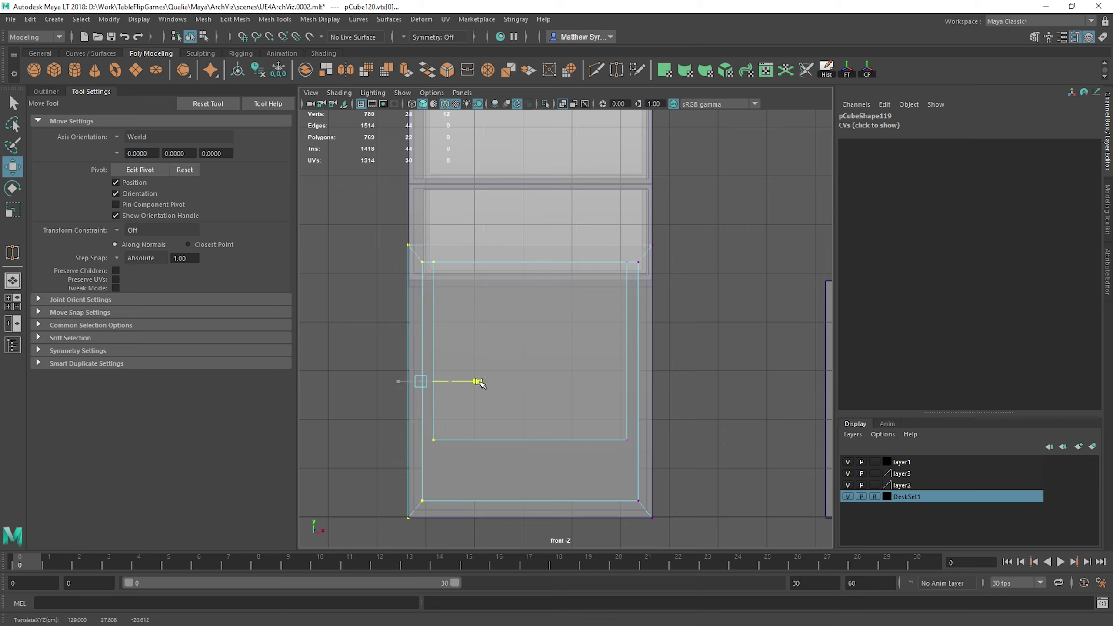
pyautogui.click(201, 108)
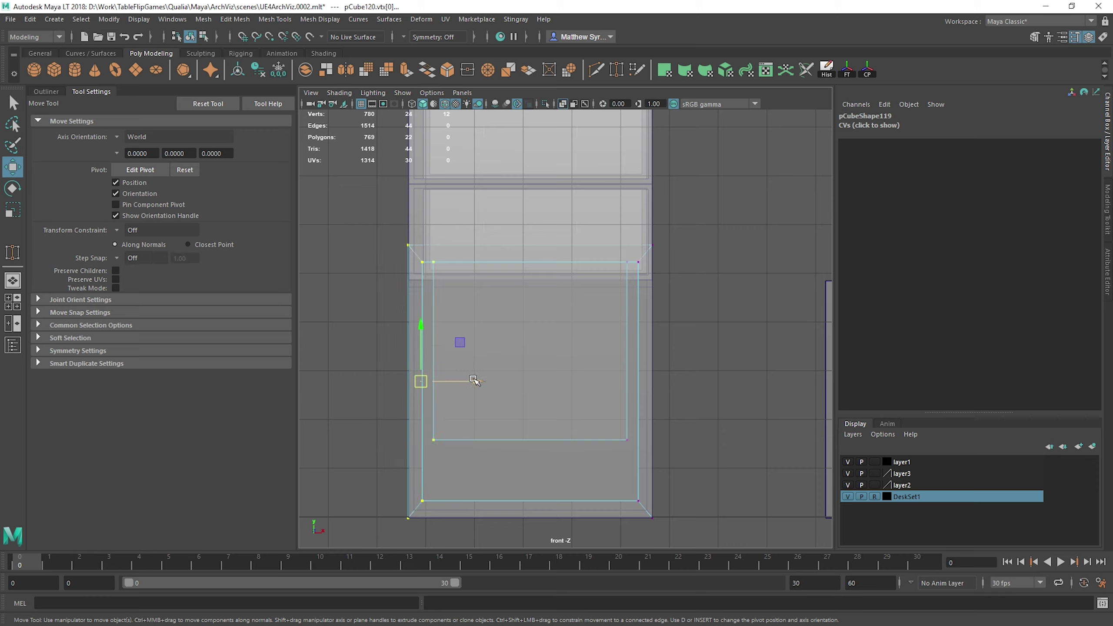
pyautogui.moveTo(479, 383); pyautogui.dragTo(481, 382)
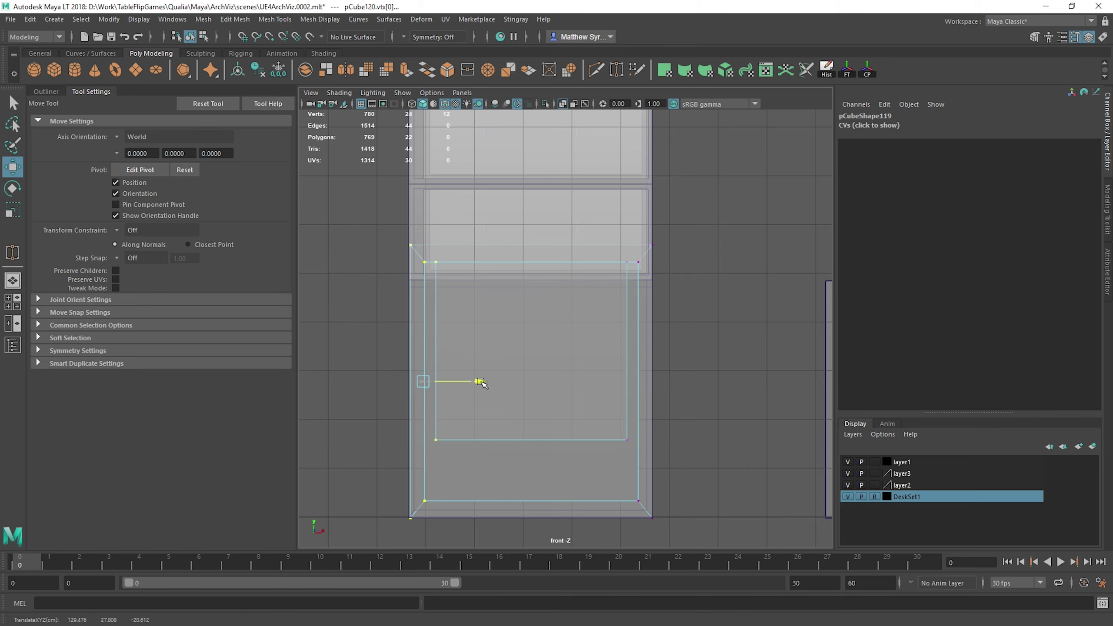
# Move the drawer box's eight rear vertices forward in the side view so the box fits within the cabinet's depth.
pyautogui.press('space')
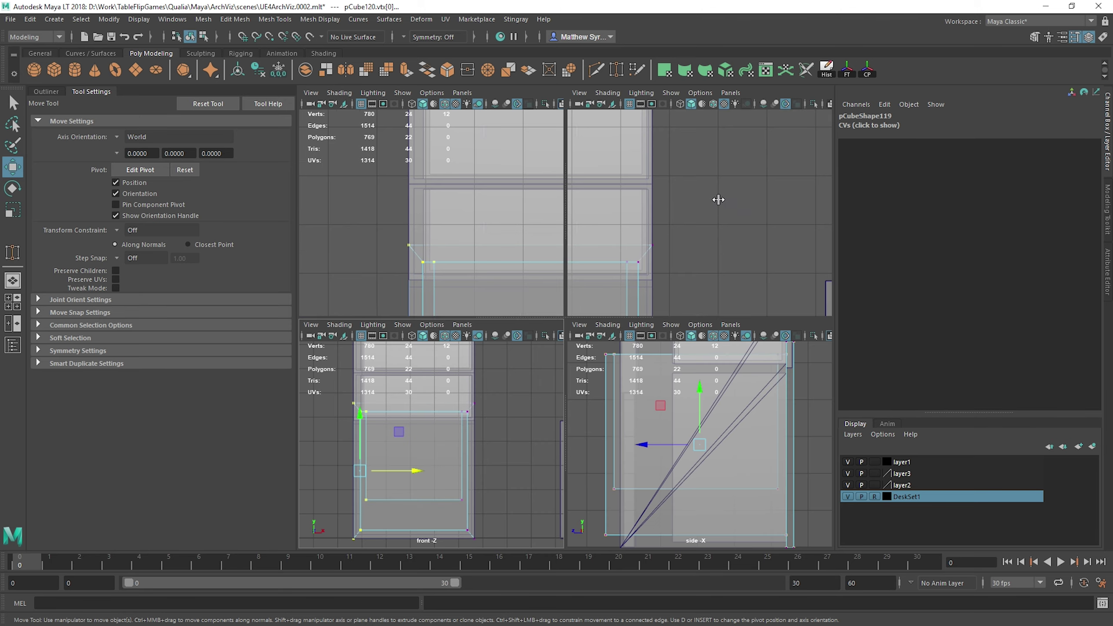
pyautogui.press('space')
pyautogui.press('space')
pyautogui.press('space')
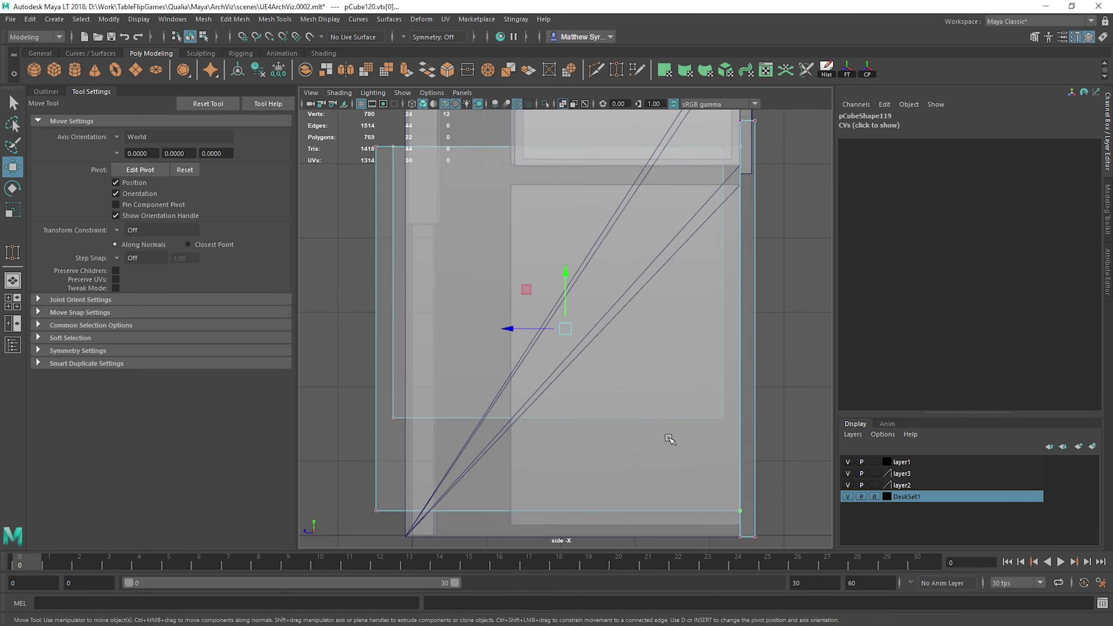
pyautogui.scroll(-2, 669, 438)
pyautogui.keyDown('alt'); pyautogui.moveTo(668, 438); pyautogui.dragTo(685, 419, button='middle'); pyautogui.keyUp('alt')
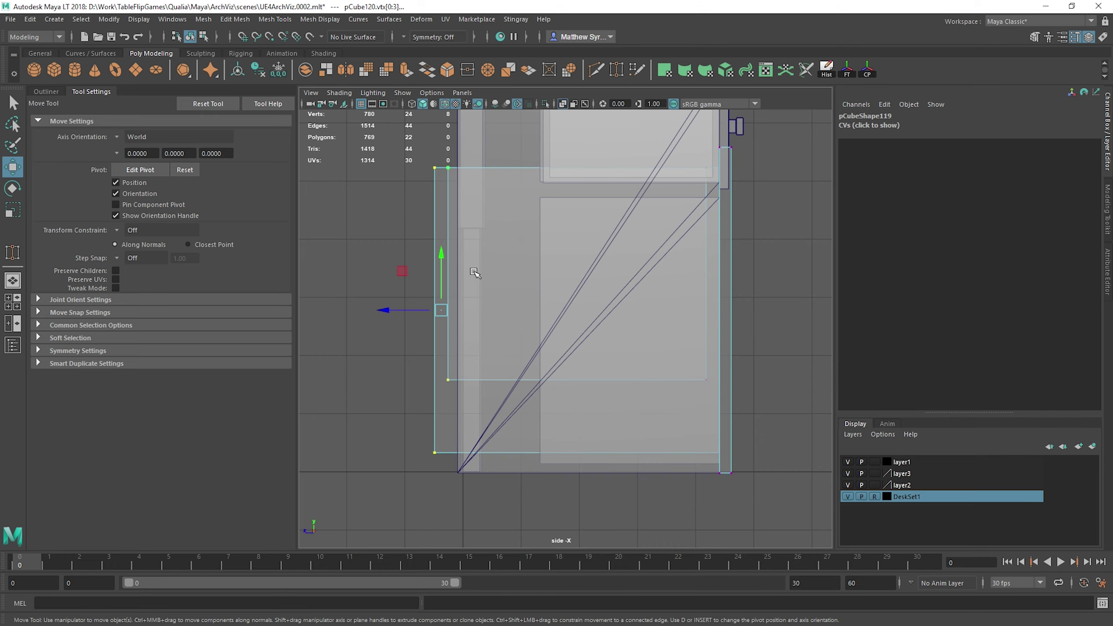
pyautogui.moveTo(379, 310); pyautogui.dragTo(411, 315)
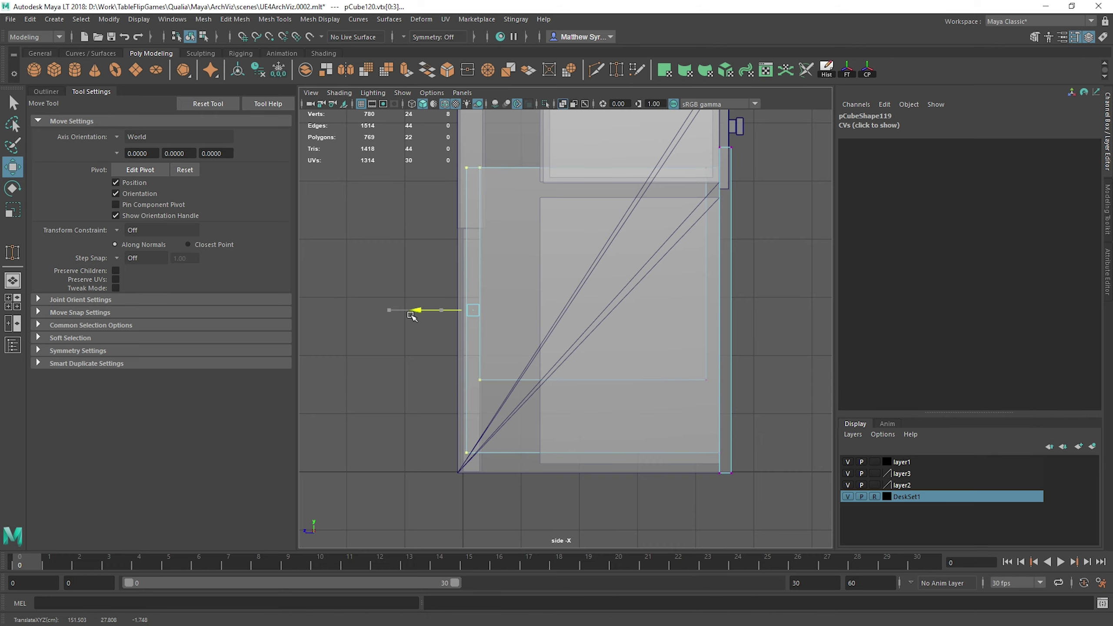
pyautogui.press('space')
pyautogui.press('space')
# Return to object selection and check the resized drawer's front against the cabinet and the drawer above.
pyautogui.keyDown('alt'); pyautogui.moveTo(678, 237); pyautogui.dragTo(556, 281); pyautogui.keyUp('alt')
pyautogui.moveTo(570, 239); pyautogui.dragTo(627, 199, button='right')
pyautogui.click(625, 196)
pyautogui.keyDown('alt'); pyautogui.moveTo(582, 281); pyautogui.dragTo(539, 245); pyautogui.keyUp('alt')
pyautogui.click(571, 289)
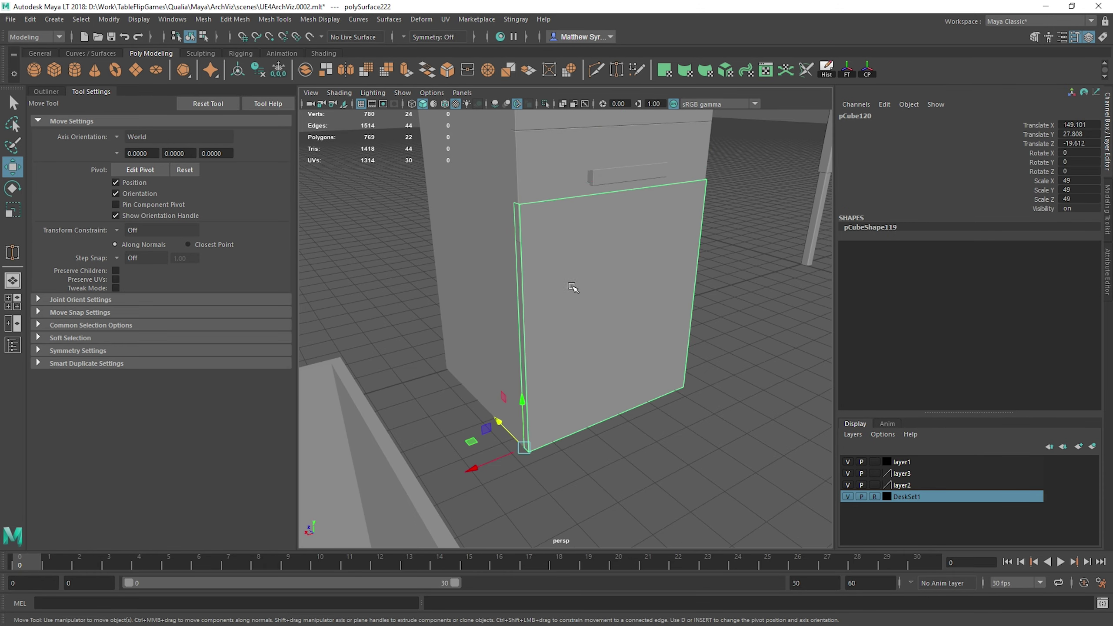
pyautogui.keyDown('alt'); pyautogui.moveTo(571, 288); pyautogui.dragTo(544, 254); pyautogui.keyUp('alt')
pyautogui.keyDown('alt'); pyautogui.moveTo(544, 255); pyautogui.dragTo(542, 260, button='middle'); pyautogui.keyUp('alt')
# Lower the drawer's 12 top vertices in the front view to just below the middle drawer front, and leave vertex mode.
pyautogui.moveTo(543, 240); pyautogui.dragTo(493, 227, button='right')
pyautogui.keyDown('alt'); pyautogui.moveTo(567, 244); pyautogui.dragTo(405, 207); pyautogui.keyUp('alt')
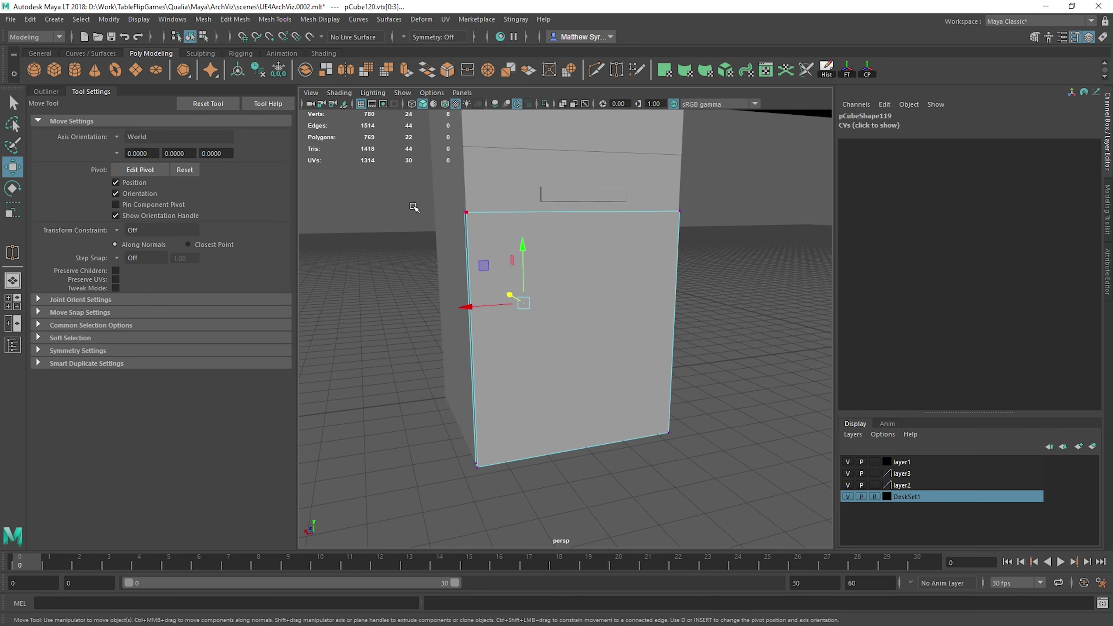
pyautogui.press('q')
pyautogui.keyDown('alt'); pyautogui.moveTo(522, 241); pyautogui.dragTo(508, 260); pyautogui.keyUp('alt')
pyautogui.press('space')
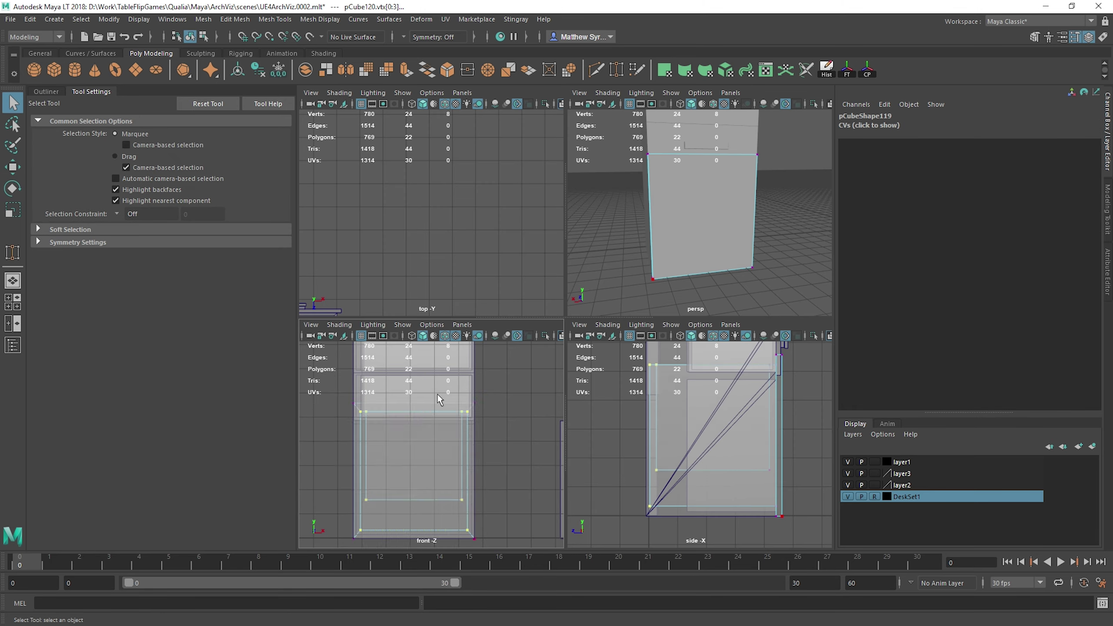
pyautogui.press('space')
pyautogui.press('w')
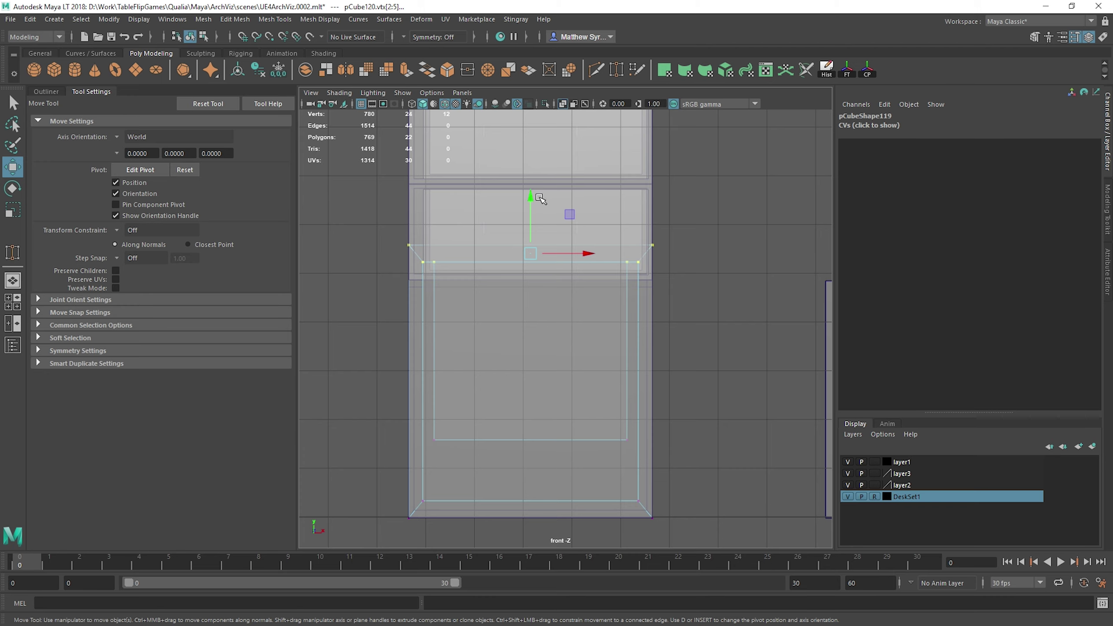
pyautogui.moveTo(526, 200); pyautogui.dragTo(522, 237)
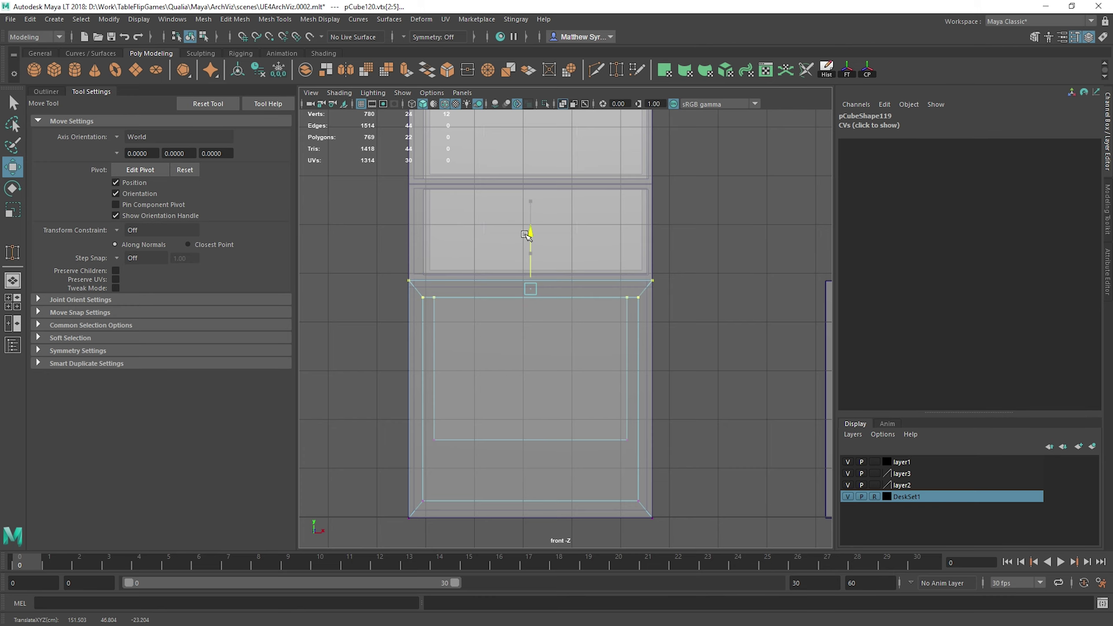
pyautogui.press('space')
pyautogui.press('space')
pyautogui.keyDown('alt'); pyautogui.moveTo(590, 281); pyautogui.dragTo(546, 267); pyautogui.keyUp('alt')
pyautogui.press('q')
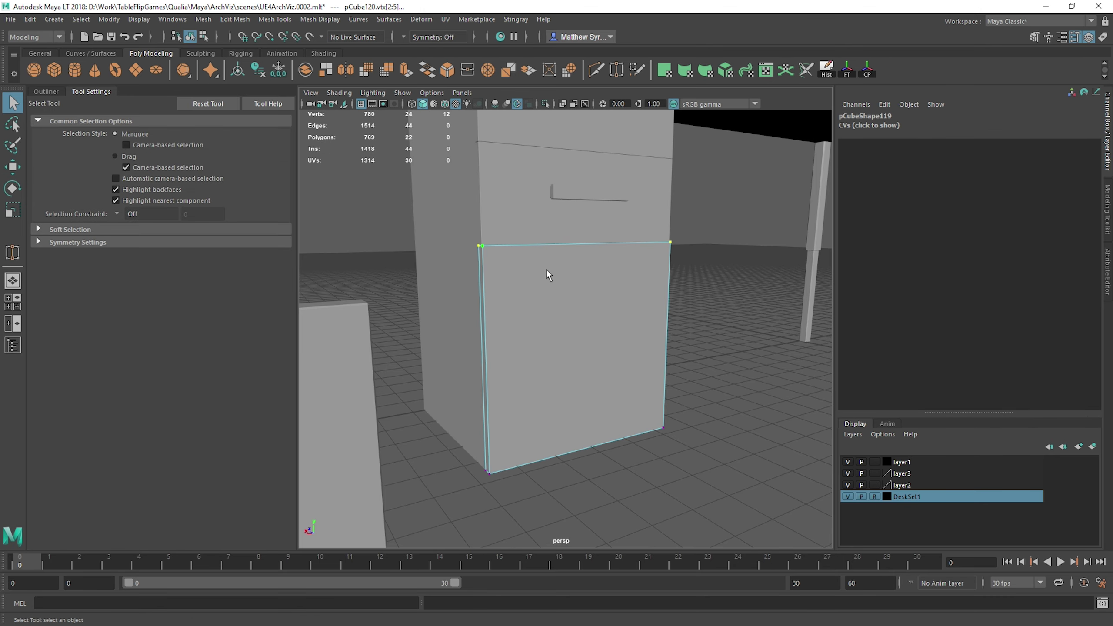
pyautogui.moveTo(546, 267); pyautogui.dragTo(598, 246, button='right')
pyautogui.click(712, 304)
pyautogui.keyDown('alt'); pyautogui.moveTo(712, 305); pyautogui.dragTo(696, 334); pyautogui.keyUp('alt')
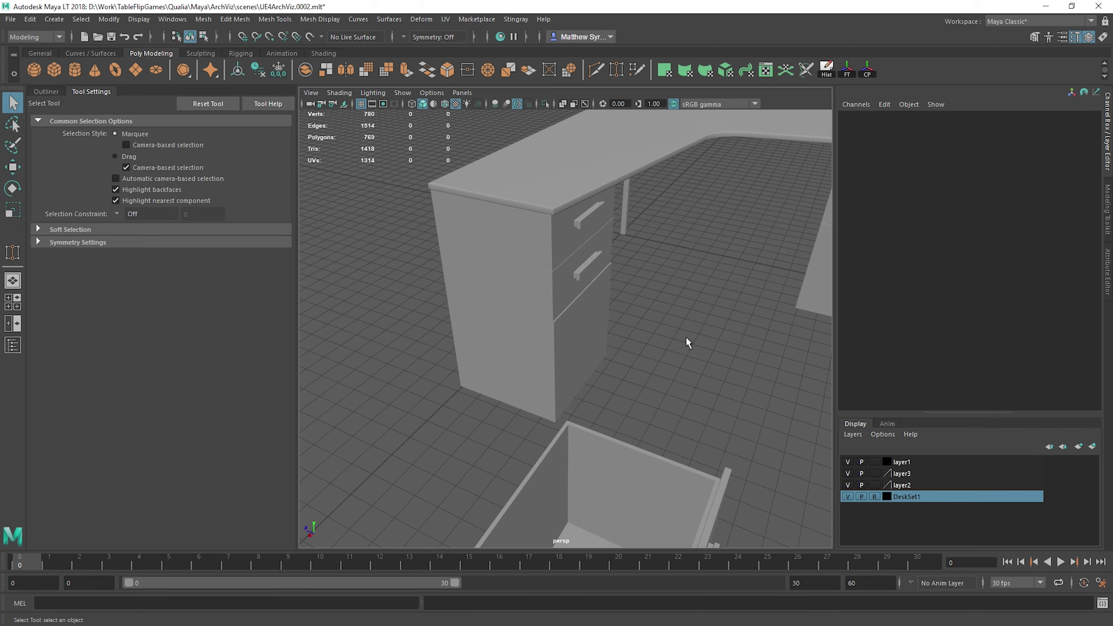
# Select the fitted bottom drawer, center its pivot and freeze its transformations.
pyautogui.scroll(3, 696, 334)
pyautogui.click(570, 357)
pyautogui.press('w')
pyautogui.keyDown('alt'); pyautogui.moveTo(572, 363); pyautogui.dragTo(640, 340, button='right'); pyautogui.keyUp('alt')
pyautogui.click(848, 70)
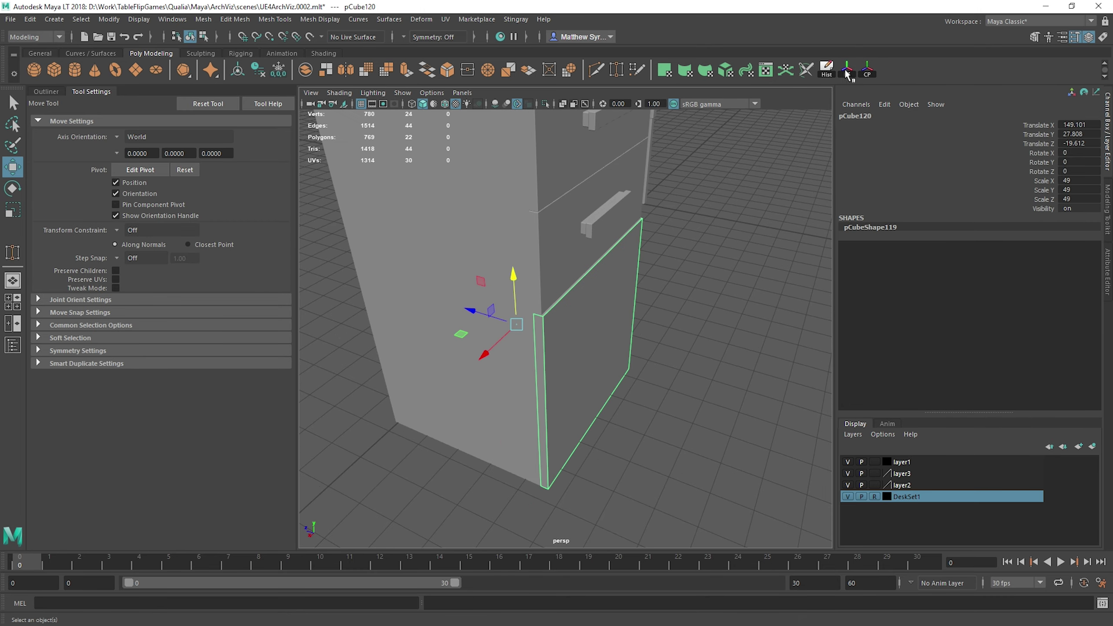
pyautogui.click(849, 72)
# Try sliding the new bottom drawer out of the cabinet and undo both moves.
pyautogui.moveTo(469, 311); pyautogui.dragTo(695, 278)
pyautogui.moveTo(592, 348); pyautogui.dragTo(520, 336)
pyautogui.hotkey('ctrl', 'z')
pyautogui.hotkey('ctrl', 'z')
# Select the fronts and handles of the cabinet's top and middle drawers and delete them.
pyautogui.keyDown('alt'); pyautogui.moveTo(673, 332); pyautogui.dragTo(556, 317); pyautogui.keyUp('alt')
pyautogui.click(591, 292)
pyautogui.scroll(5, 556, 318)
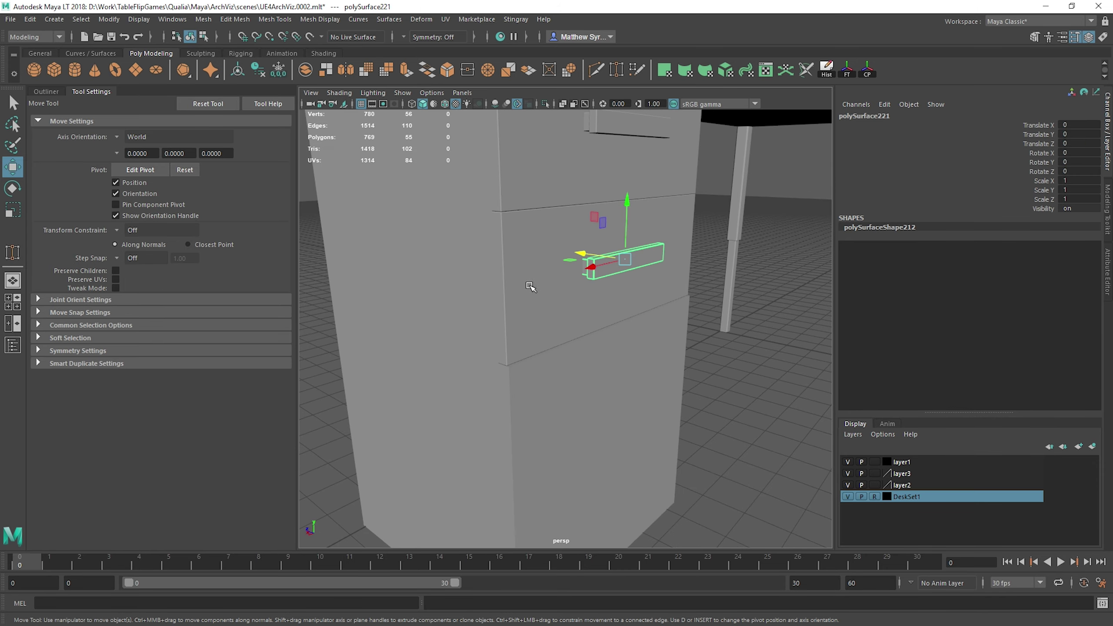
pyautogui.click(548, 279)
pyautogui.keyDown('shift'); pyautogui.click(564, 184); pyautogui.keyUp('shift')
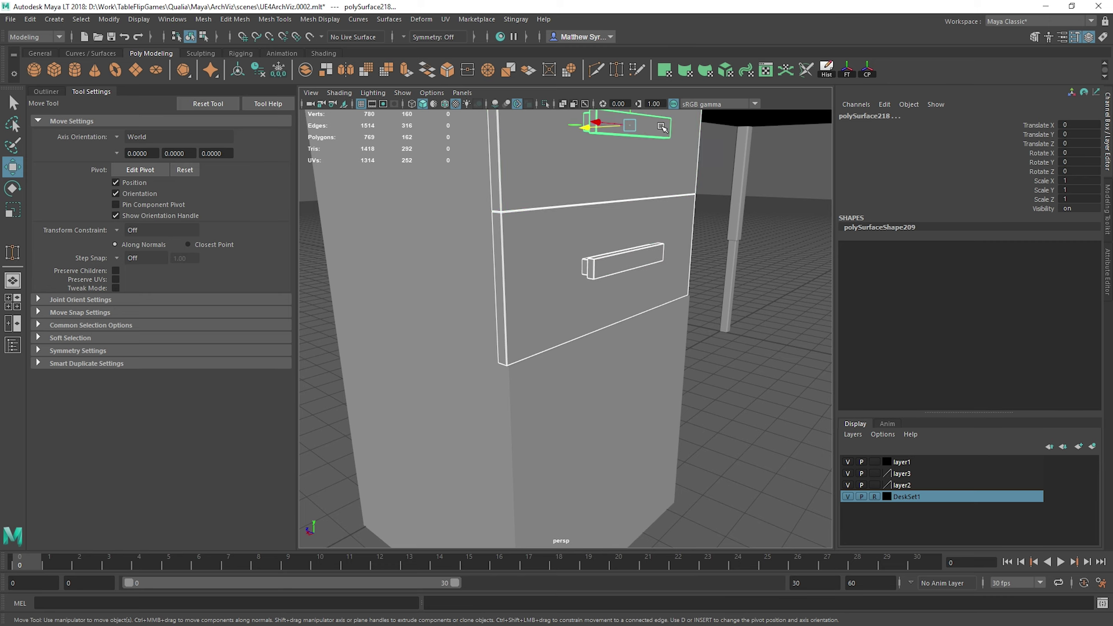
pyautogui.press('Delete')
# Delete the two old inner drawer boxes left inside the top and middle openings.
pyautogui.click(545, 279)
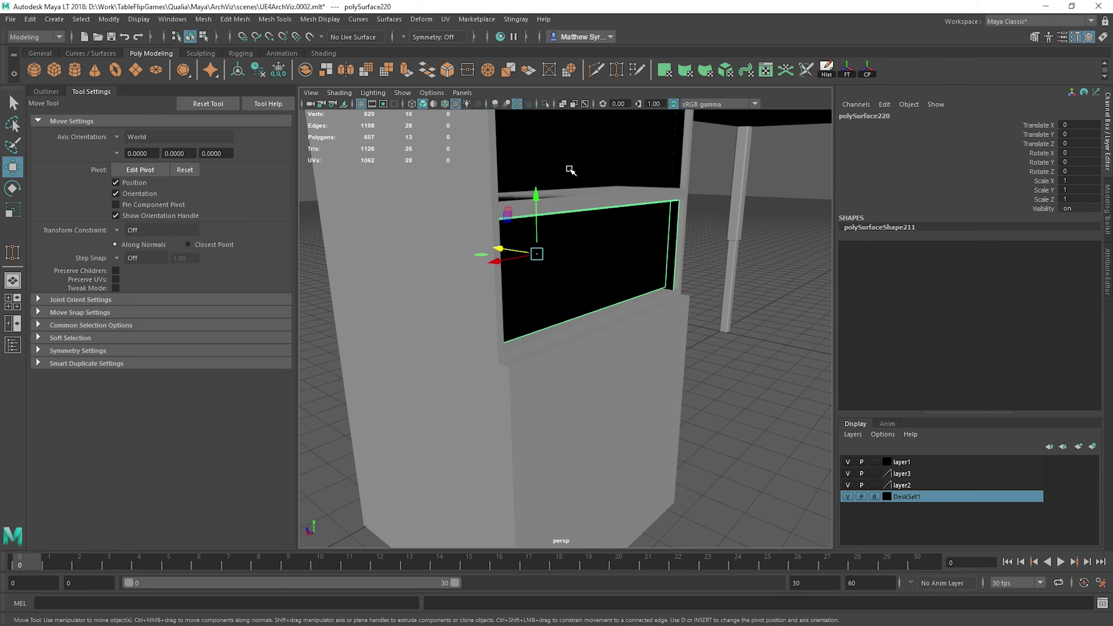
pyautogui.keyDown('shift'); pyautogui.click(578, 163); pyautogui.keyUp('shift')
pyautogui.press('Delete')
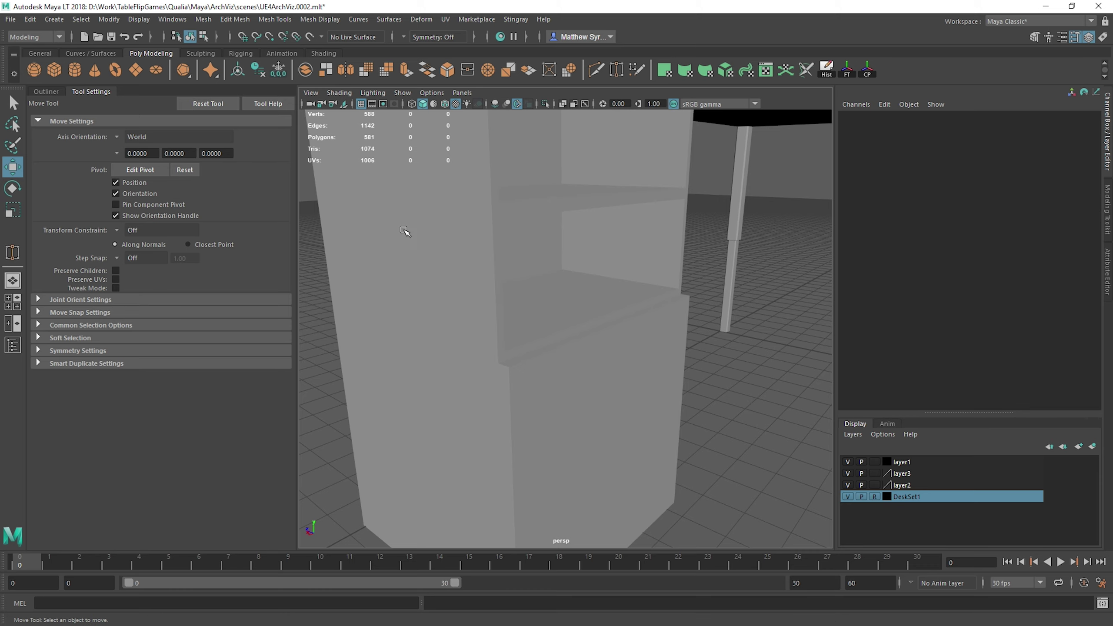
# Duplicate the new bottom drawer and move the copy straight up about 49 units to sit above it.
pyautogui.scroll(-5, 404, 231)
pyautogui.click(571, 354)
pyautogui.keyDown('alt'); pyautogui.moveTo(576, 310); pyautogui.dragTo(585, 325); pyautogui.keyUp('alt')
pyautogui.moveTo(494, 356); pyautogui.dragTo(565, 371)
pyautogui.hotkey('ctrl', 'z')
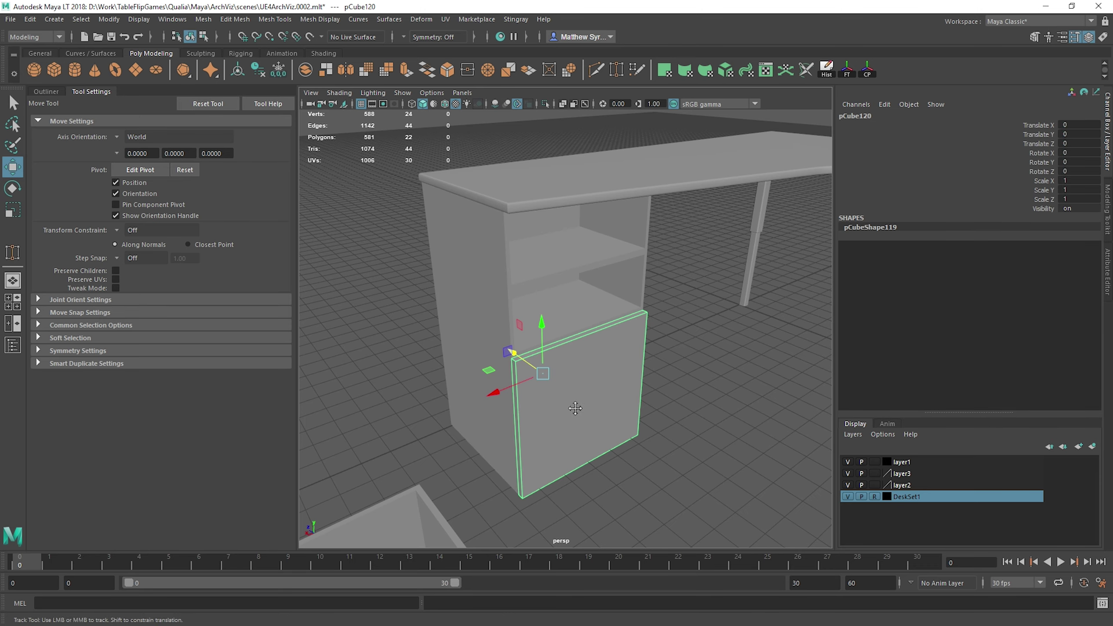
pyautogui.keyDown('alt'); pyautogui.moveTo(575, 408); pyautogui.dragTo(560, 189, button='middle'); pyautogui.keyUp('alt')
pyautogui.hotkey('ctrl', 'd')
pyautogui.moveTo(538, 255); pyautogui.dragTo(538, 77)
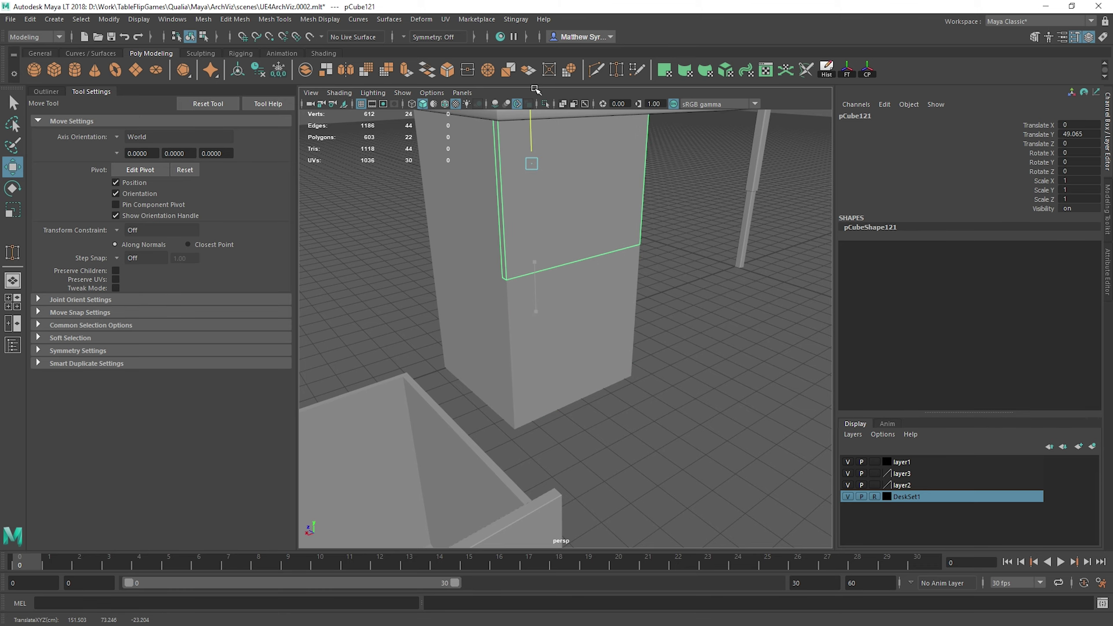
# Show wireframe over the shaded model and frame the copied drawer in the front view.
pyautogui.click(444, 103)
pyautogui.keyDown('alt'); pyautogui.moveTo(587, 261); pyautogui.dragTo(569, 305, button='middle'); pyautogui.keyUp('alt')
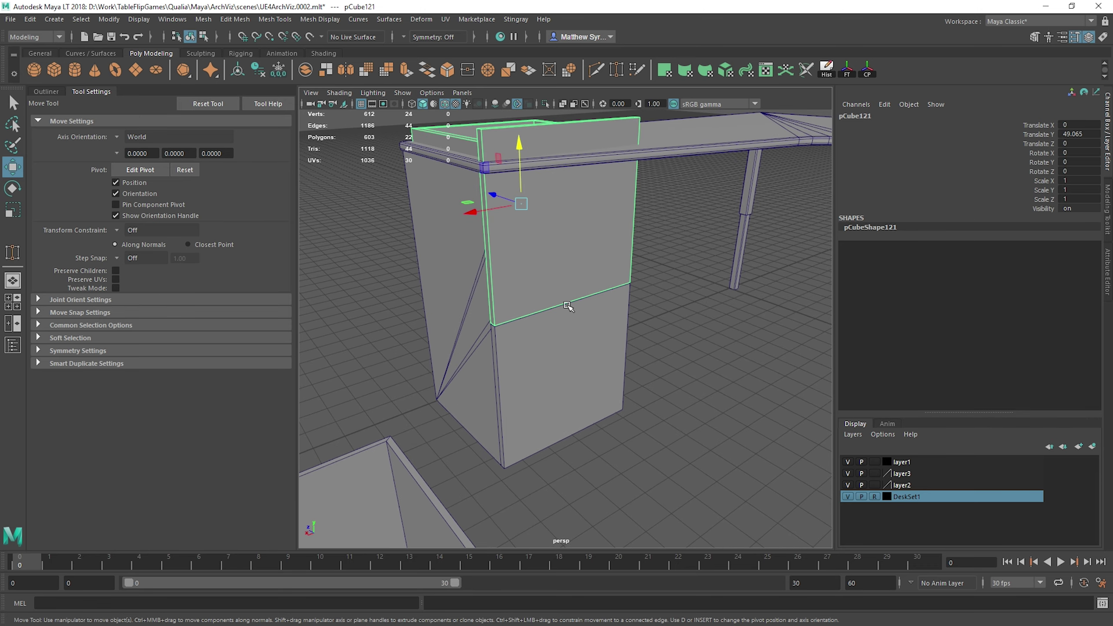
pyautogui.press('space')
pyautogui.press('space')
pyautogui.keyDown('alt'); pyautogui.moveTo(499, 329); pyautogui.dragTo(450, 516, button='middle'); pyautogui.keyUp('alt')
pyautogui.press('q')
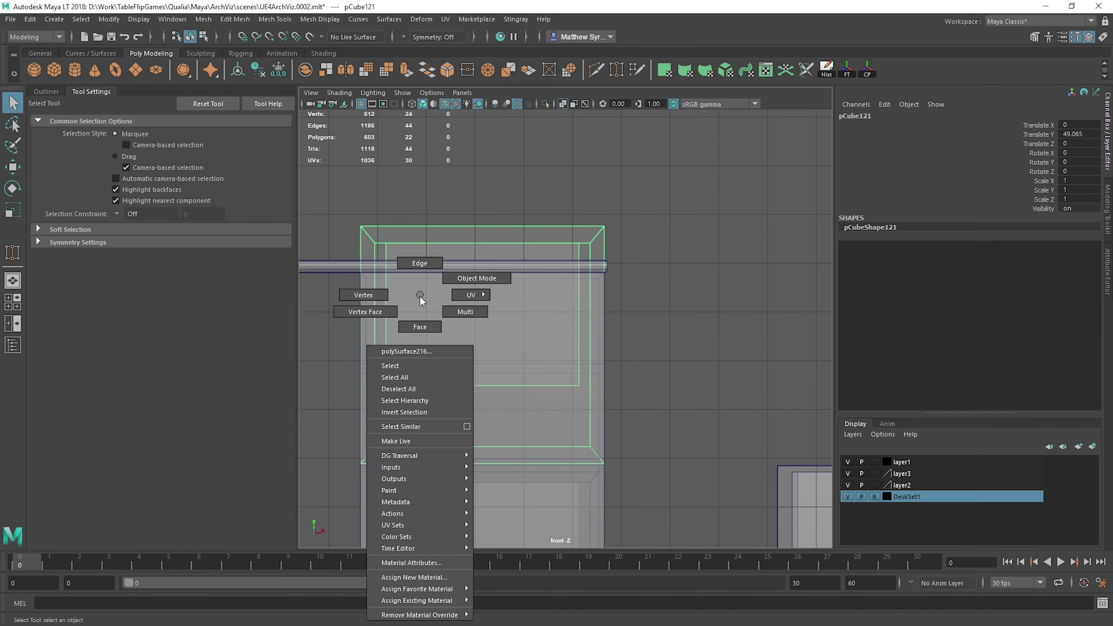
pyautogui.moveTo(344, 193); pyautogui.dragTo(438, 269)
pyautogui.hotkey('ctrl', 'z')
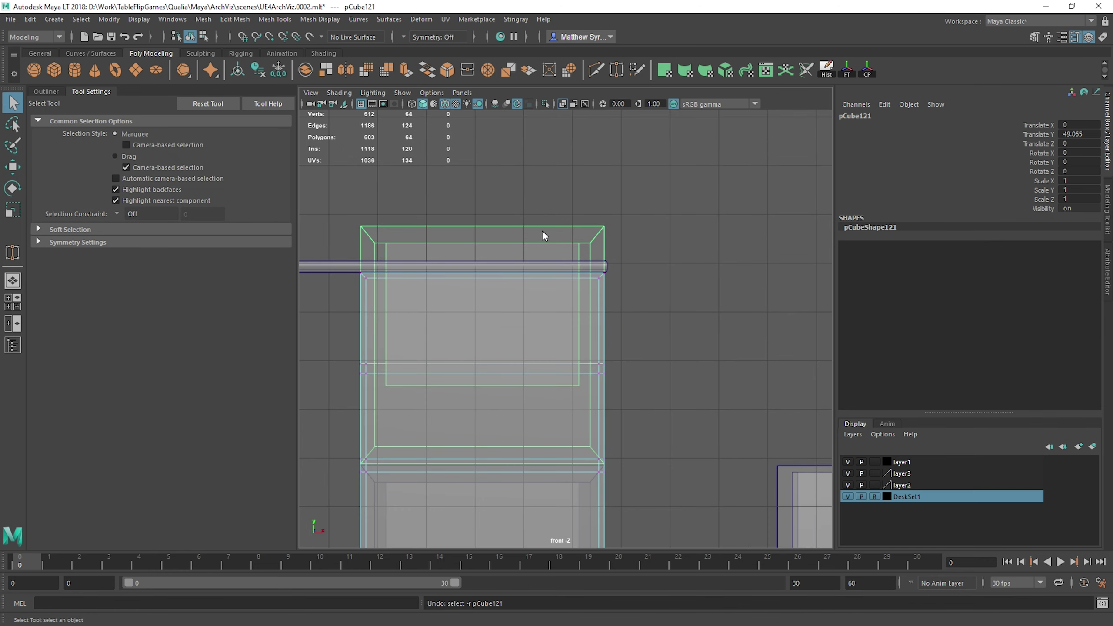
pyautogui.moveTo(543, 235); pyautogui.dragTo(492, 233, button='right')
pyautogui.click(473, 230)
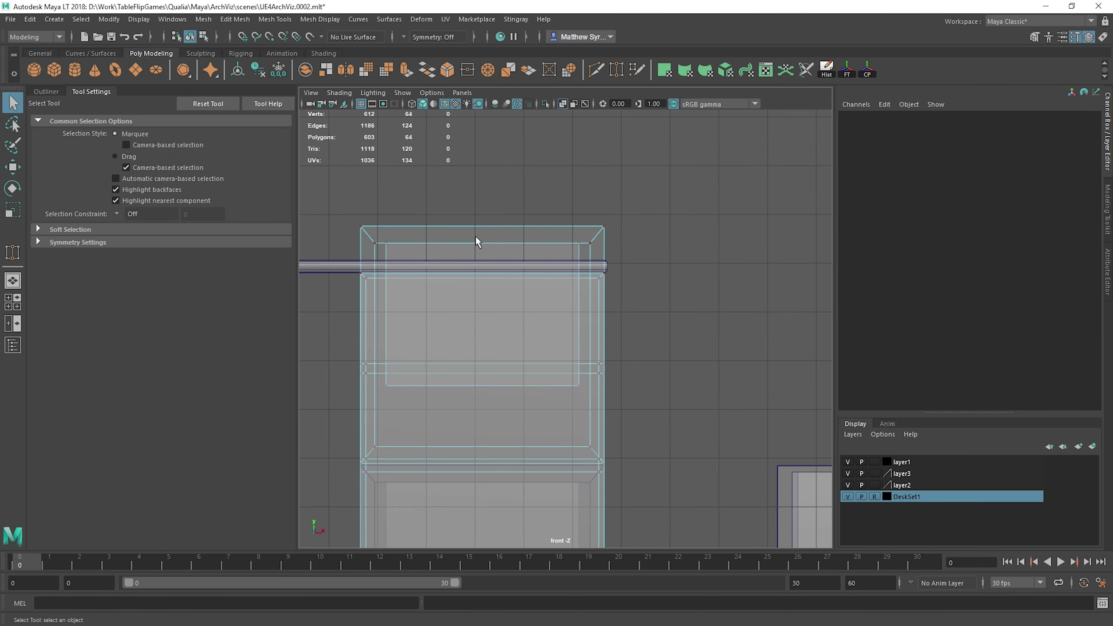
pyautogui.press('space')
pyautogui.press('space')
pyautogui.click(545, 206)
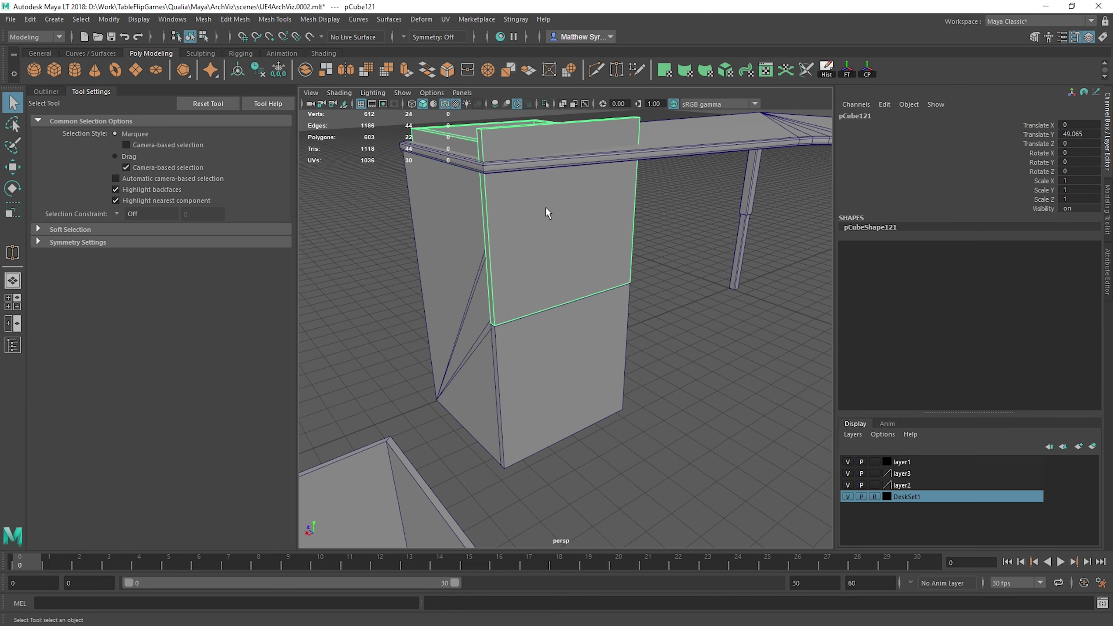
# Select the copied drawer's top vertices in the front view and move them down to shorten the drawer.
pyautogui.press('space')
pyautogui.press('space')
pyautogui.moveTo(461, 230); pyautogui.dragTo(378, 214, button='right')
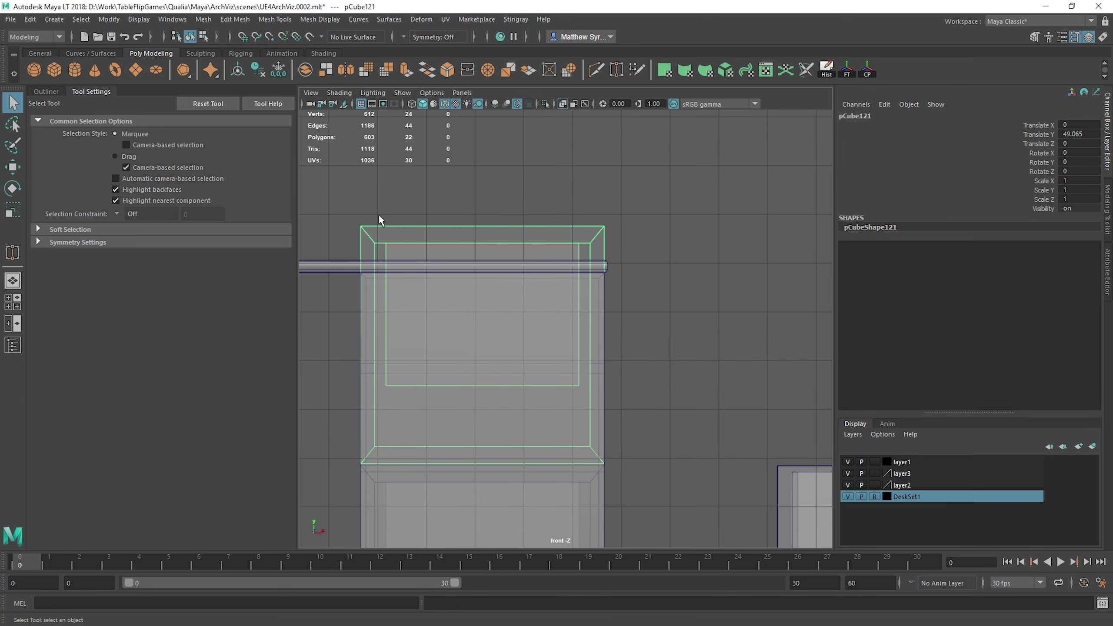
pyautogui.moveTo(338, 201); pyautogui.dragTo(517, 255)
pyautogui.press('w')
pyautogui.click(486, 180)
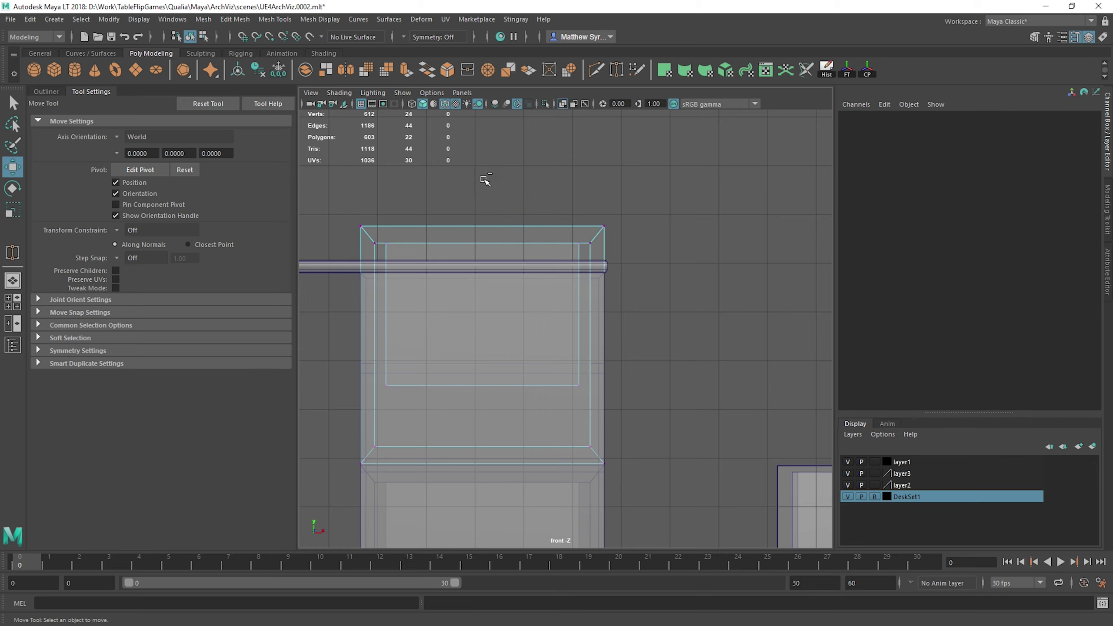
pyautogui.hotkey('ctrl', 'z')
pyautogui.moveTo(482, 177); pyautogui.dragTo(474, 314)
# Select the drawer's top and inner floor vertices together and lower them toward the middle opening's height.
pyautogui.press('q')
pyautogui.moveTo(318, 285); pyautogui.dragTo(687, 411)
pyautogui.press('w')
pyautogui.moveTo(480, 301); pyautogui.dragTo(474, 355)
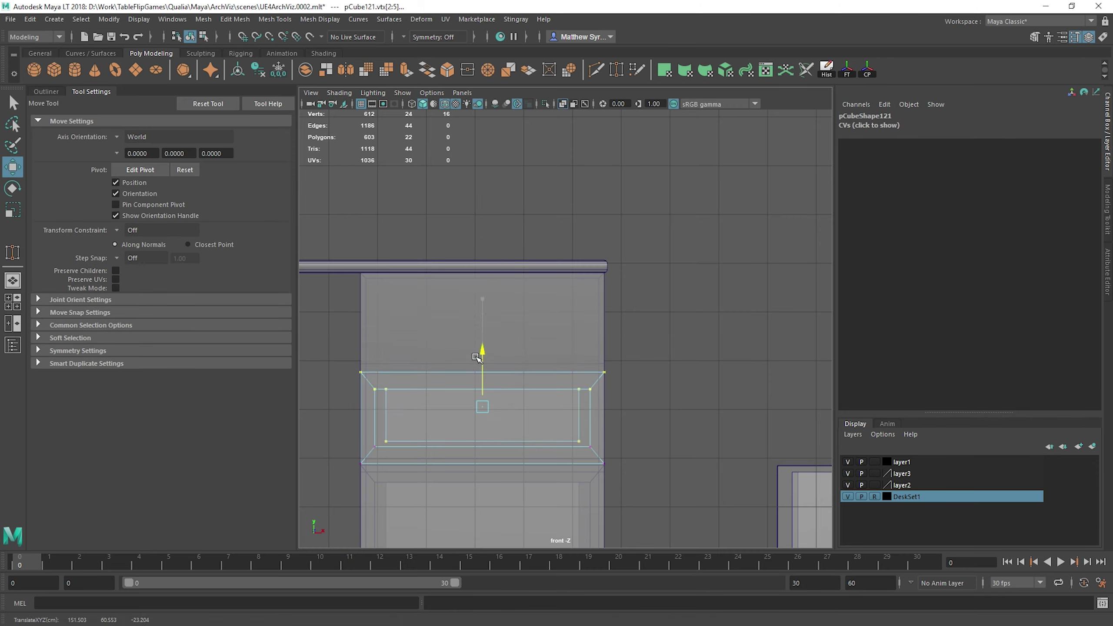
pyautogui.press('space')
pyautogui.press('space')
pyautogui.keyDown('alt'); pyautogui.moveTo(565, 294); pyautogui.dragTo(597, 276); pyautogui.keyUp('alt')
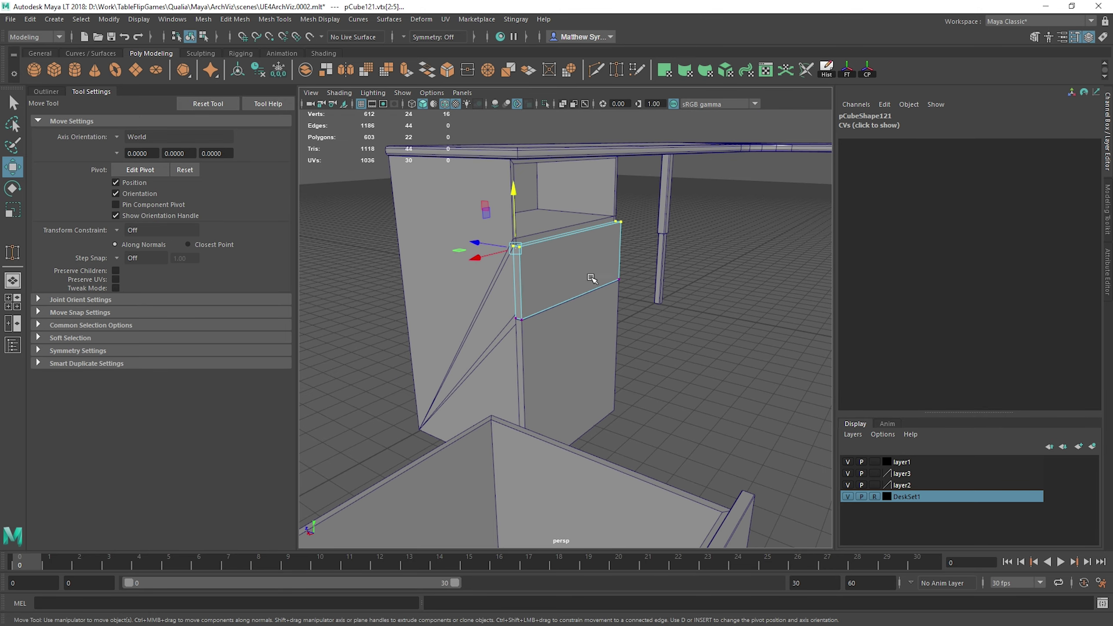
# Return to object mode, slide the shortened drawer outward along Z, and move its pivot to a corner of its front.
pyautogui.scroll(5, 592, 277)
pyautogui.keyDown('alt'); pyautogui.moveTo(578, 280); pyautogui.dragTo(590, 340, button='middle'); pyautogui.keyUp('alt')
pyautogui.moveTo(555, 271); pyautogui.dragTo(569, 263, button='right')
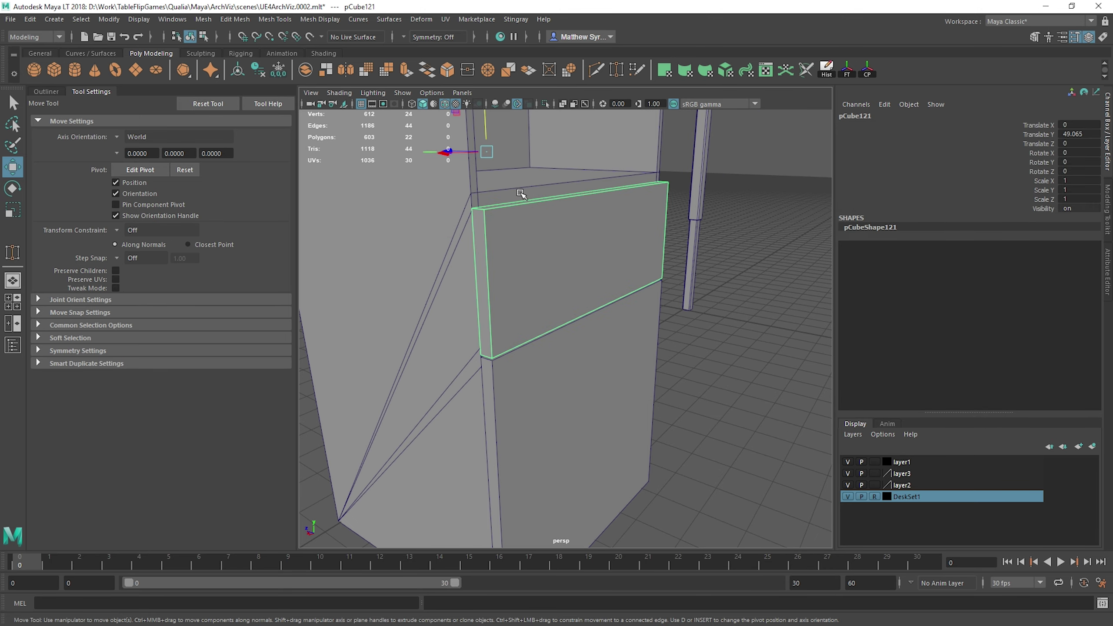
pyautogui.keyDown('alt'); pyautogui.moveTo(493, 243); pyautogui.dragTo(528, 297, button='middle'); pyautogui.keyUp('alt')
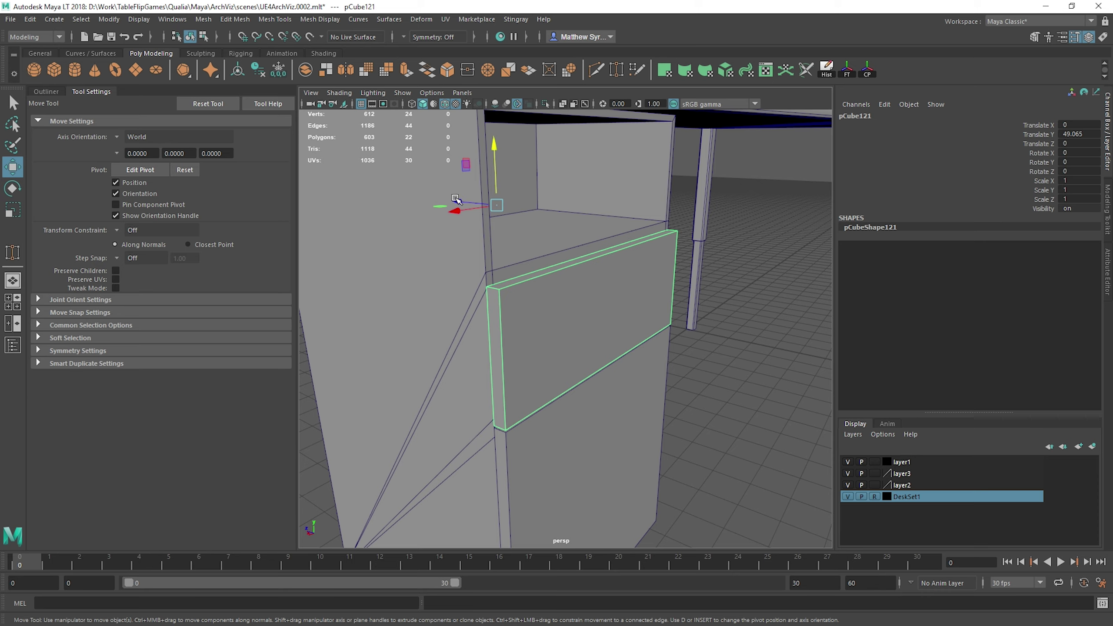
pyautogui.moveTo(456, 199); pyautogui.dragTo(559, 315)
pyautogui.press('d')
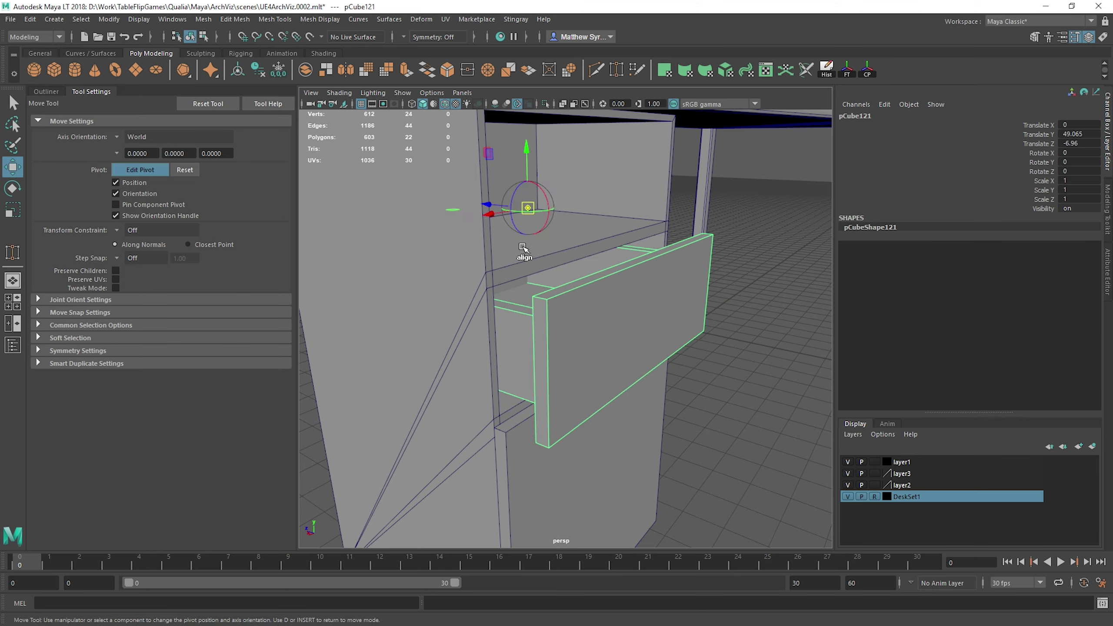
pyautogui.moveTo(527, 207); pyautogui.dragTo(529, 297)
pyautogui.press('d')
pyautogui.press('q')
# Select the middle drawer's top vertices and adjust their height to line up with the cabinet shelf.
pyautogui.moveTo(528, 293); pyautogui.dragTo(469, 251, button='right')
pyautogui.scroll(-5, 486, 265)
pyautogui.keyDown('alt'); pyautogui.moveTo(494, 273); pyautogui.dragTo(481, 268); pyautogui.keyUp('alt')
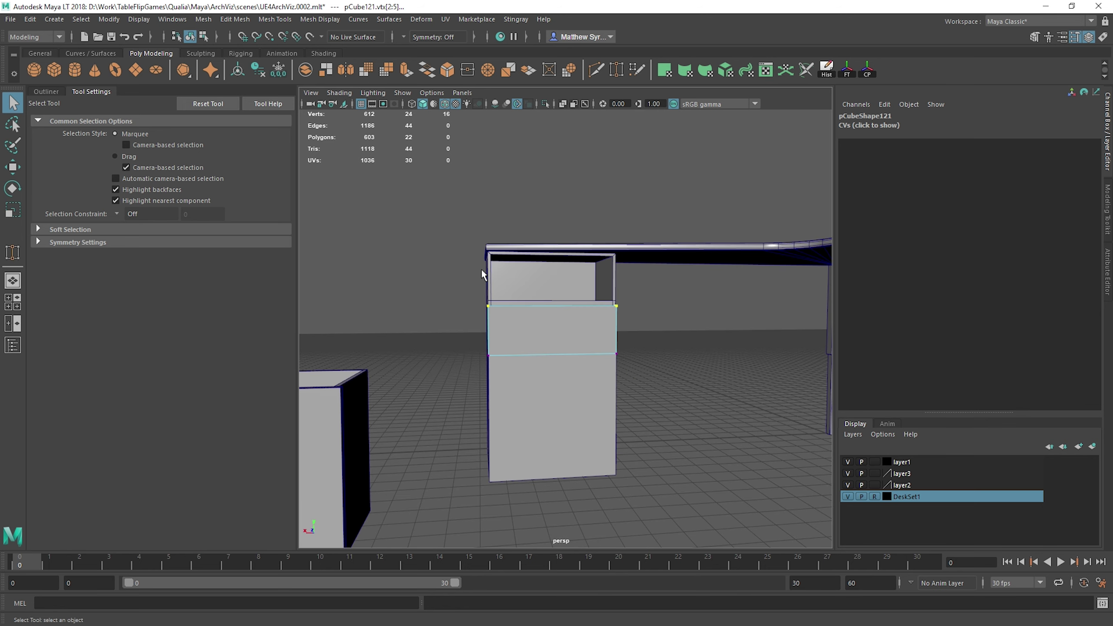
pyautogui.moveTo(679, 324); pyautogui.dragTo(678, 324)
pyautogui.keyDown('alt'); pyautogui.moveTo(678, 323); pyautogui.dragTo(512, 288); pyautogui.keyUp('alt')
pyautogui.press('w')
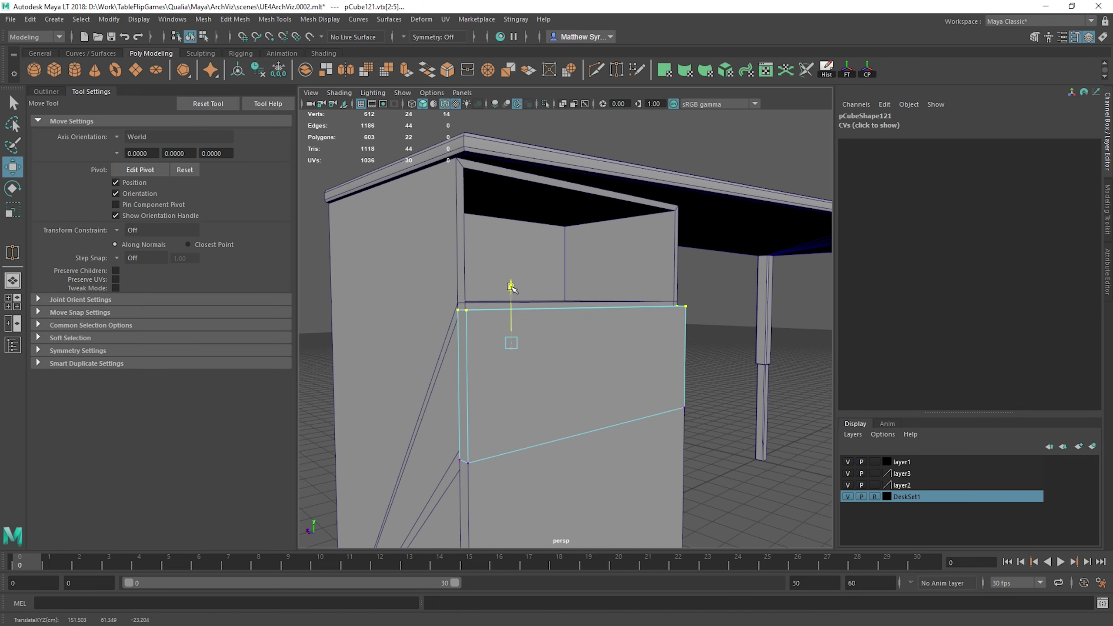
pyautogui.keyDown('alt'); pyautogui.moveTo(549, 355); pyautogui.dragTo(476, 336); pyautogui.keyUp('alt')
pyautogui.press('q')
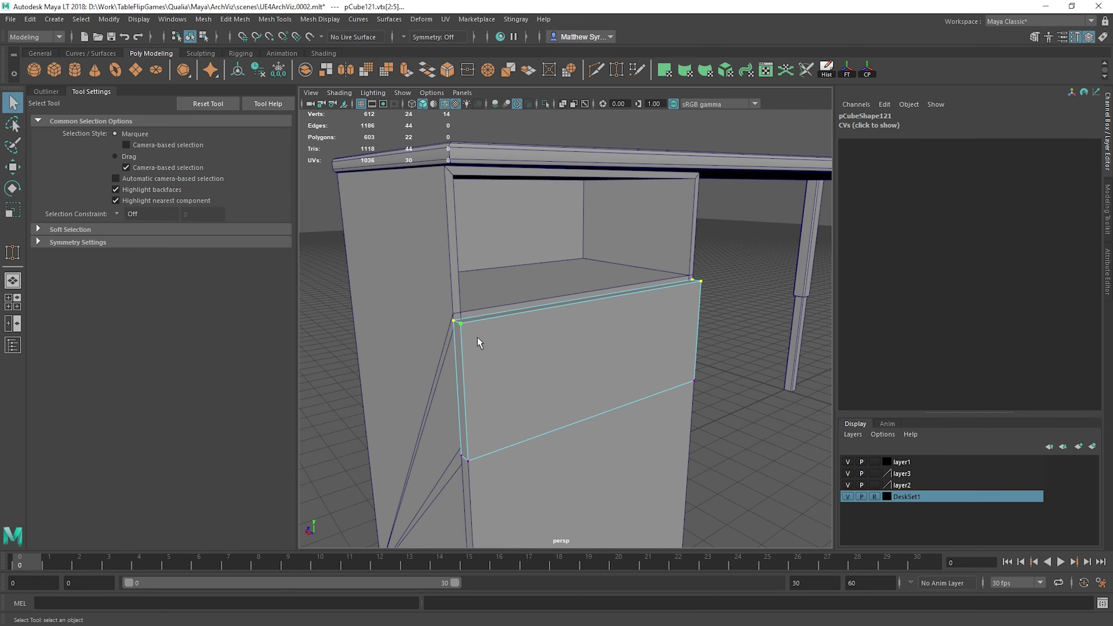
# Duplicate the middle drawer and snap the copy straight up about 20 units into the cabinet's top opening.
pyautogui.hotkey('ctrl', 'd')
pyautogui.press('w')
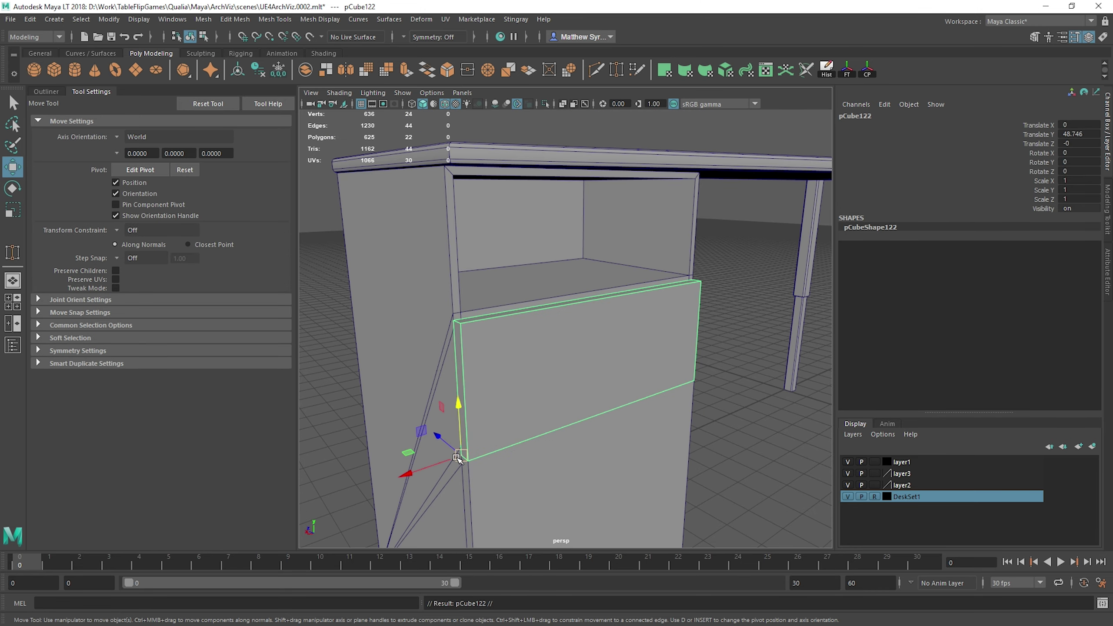
pyautogui.moveTo(453, 458); pyautogui.dragTo(454, 321)
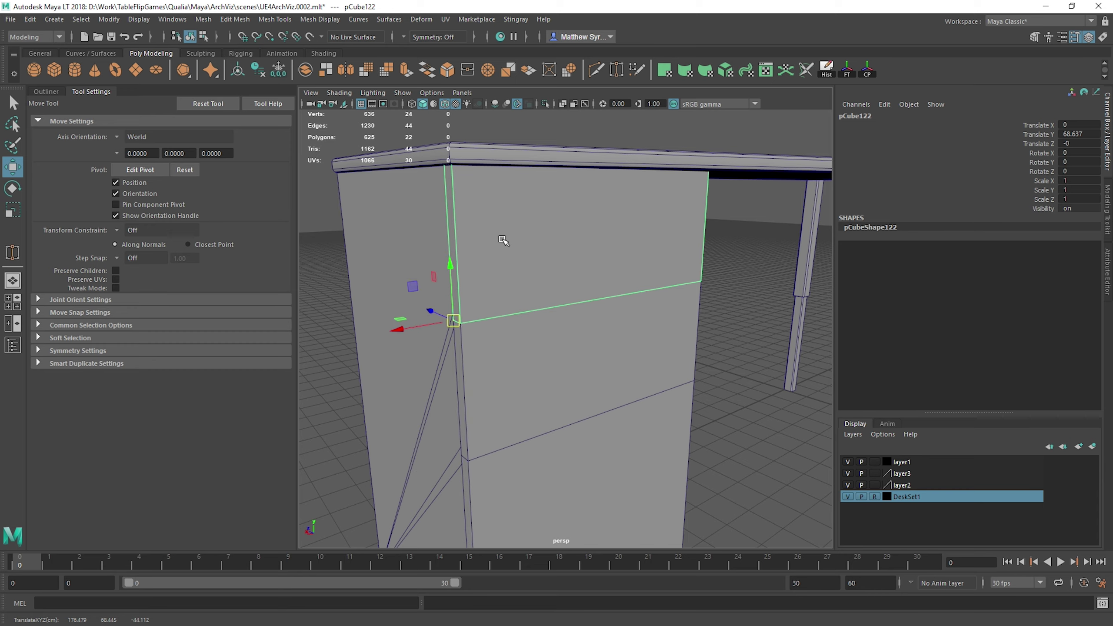
pyautogui.press('q')
# Select the top drawer's upper vertices and turn on X-ray to exclude the vertices not needed.
pyautogui.keyDown('alt'); pyautogui.moveTo(554, 206); pyautogui.dragTo(542, 183); pyautogui.keyUp('alt')
pyautogui.moveTo(542, 183); pyautogui.dragTo(496, 175, button='right')
pyautogui.scroll(-3, 490, 160)
pyautogui.keyDown('alt'); pyautogui.moveTo(490, 159); pyautogui.dragTo(497, 176, button='middle'); pyautogui.keyUp('alt')
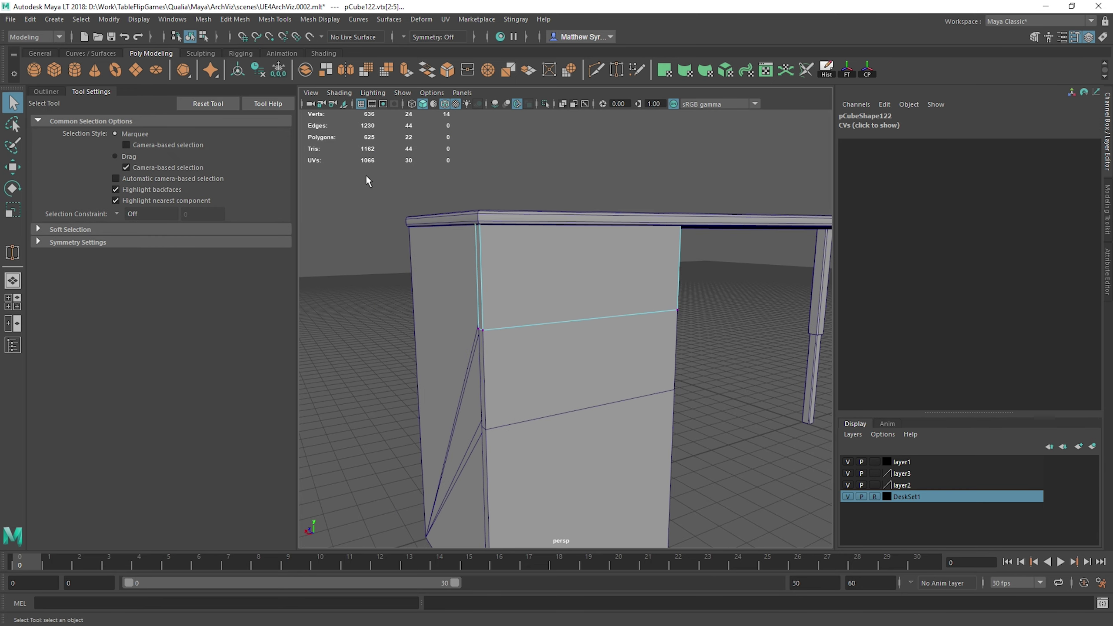
pyautogui.keyDown('shift'); pyautogui.moveTo(367, 180); pyautogui.dragTo(753, 255); pyautogui.keyUp('shift')
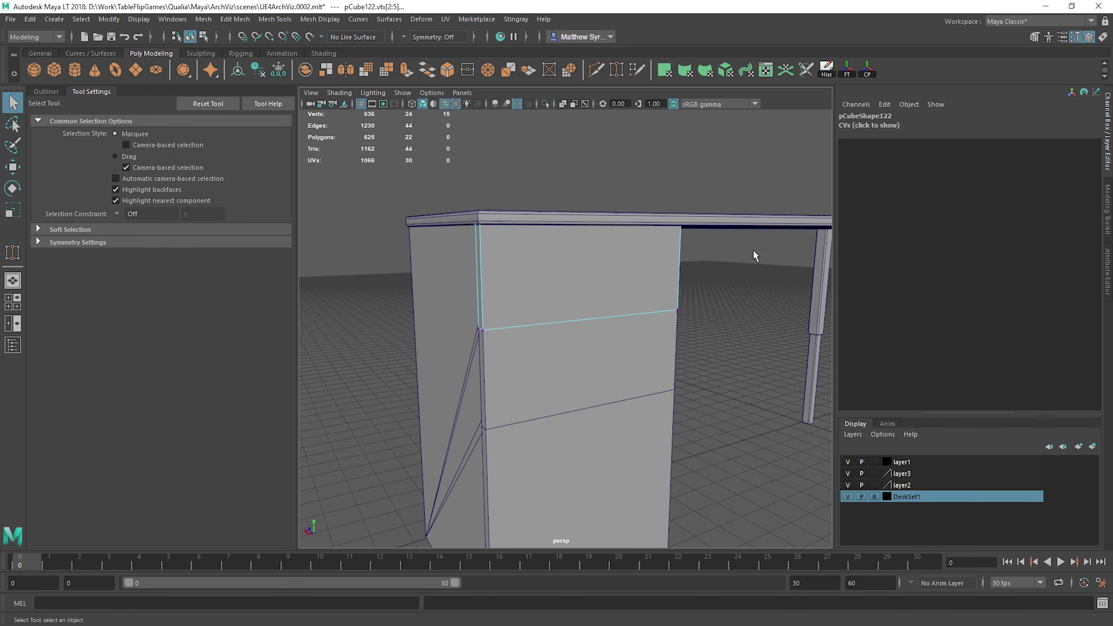
pyautogui.click(563, 105)
pyautogui.keyDown('alt'); pyautogui.moveTo(571, 211); pyautogui.dragTo(556, 220); pyautogui.keyUp('alt')
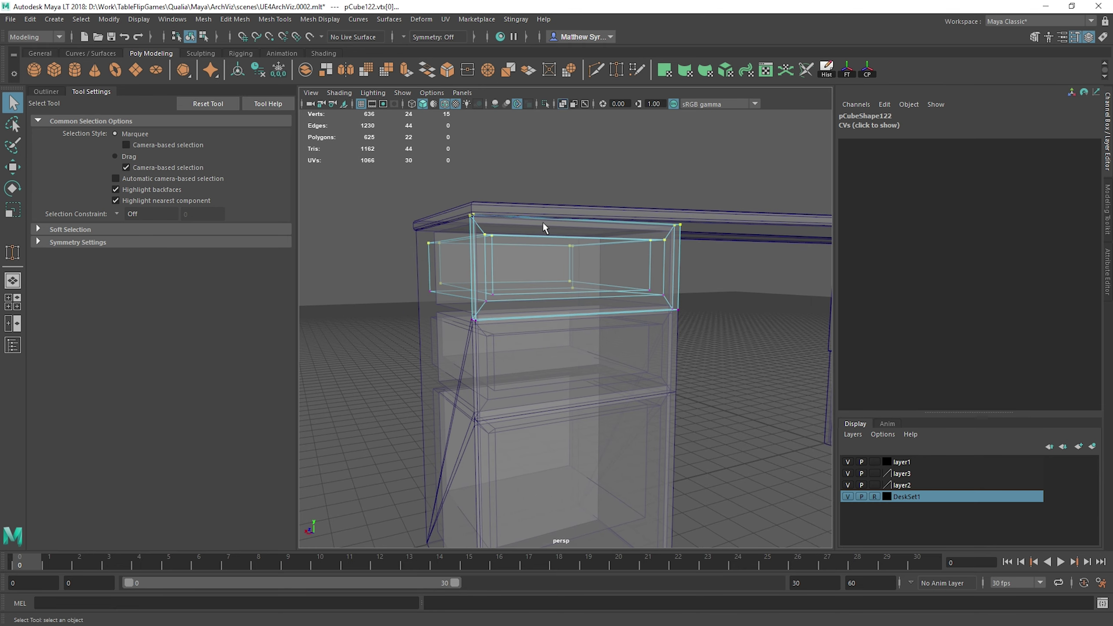
pyautogui.keyDown('ctrl'); pyautogui.moveTo(380, 196); pyautogui.dragTo(746, 266); pyautogui.keyUp('ctrl')
# Adjust the selected vertices' height to fit the top drawer beneath the desktop, turn off X-ray and return to object mode.
pyautogui.press('w')
pyautogui.moveTo(539, 176); pyautogui.dragTo(542, 178)
pyautogui.click(562, 105)
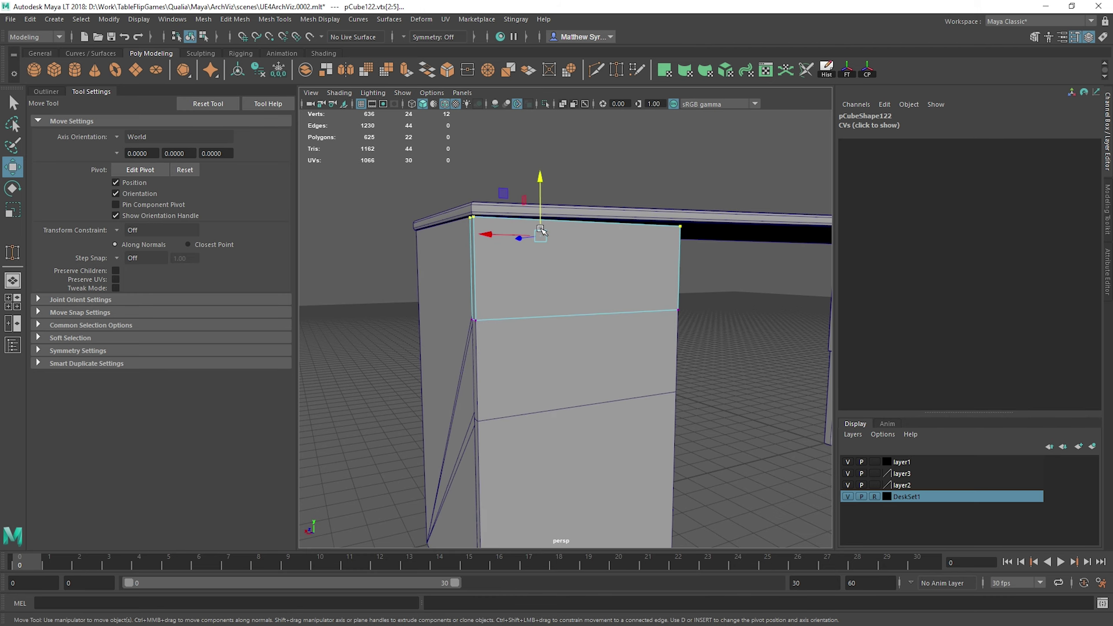
pyautogui.moveTo(537, 219)
pyautogui.keyDown('alt'); pyautogui.mouseDown()
pyautogui.moveTo(569, 273)
pyautogui.moveTo(574, 257)
pyautogui.mouseUp(); pyautogui.keyUp('alt')
pyautogui.scroll(3, 574, 257)
pyautogui.moveTo(601, 188); pyautogui.dragTo(614, 174, button='right')
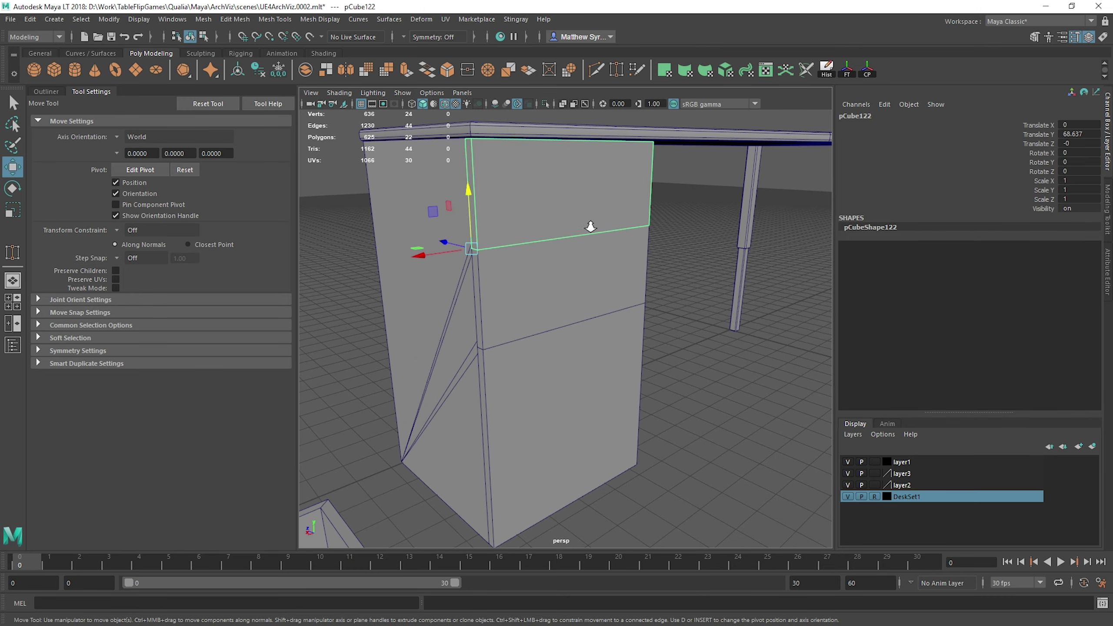
# Inspect the three fitted drawers beneath the desktop and the loose old drawer from several angles.
pyautogui.scroll(-5, 590, 226)
pyautogui.keyDown('alt'); pyautogui.moveTo(589, 226); pyautogui.dragTo(605, 259); pyautogui.keyUp('alt')
pyautogui.click(684, 194)
pyautogui.scroll(-5, 675, 195)
pyautogui.keyDown('alt'); pyautogui.moveTo(670, 196); pyautogui.dragTo(513, 287); pyautogui.keyUp('alt')
pyautogui.keyDown('alt'); pyautogui.moveTo(513, 287); pyautogui.dragTo(586, 281, button='middle'); pyautogui.keyUp('alt')
pyautogui.scroll(5, 557, 315)
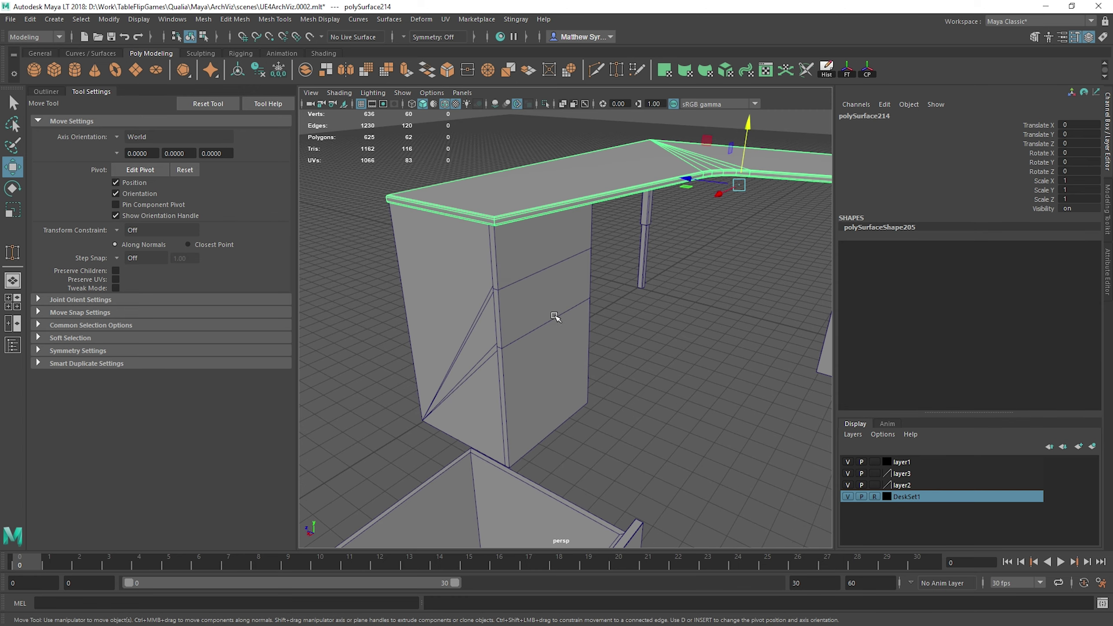
pyautogui.moveTo(557, 315)
pyautogui.keyDown('alt'); pyautogui.mouseDown()
pyautogui.moveTo(494, 338)
pyautogui.moveTo(540, 306)
pyautogui.mouseUp(); pyautogui.keyUp('alt')
pyautogui.click(532, 375)
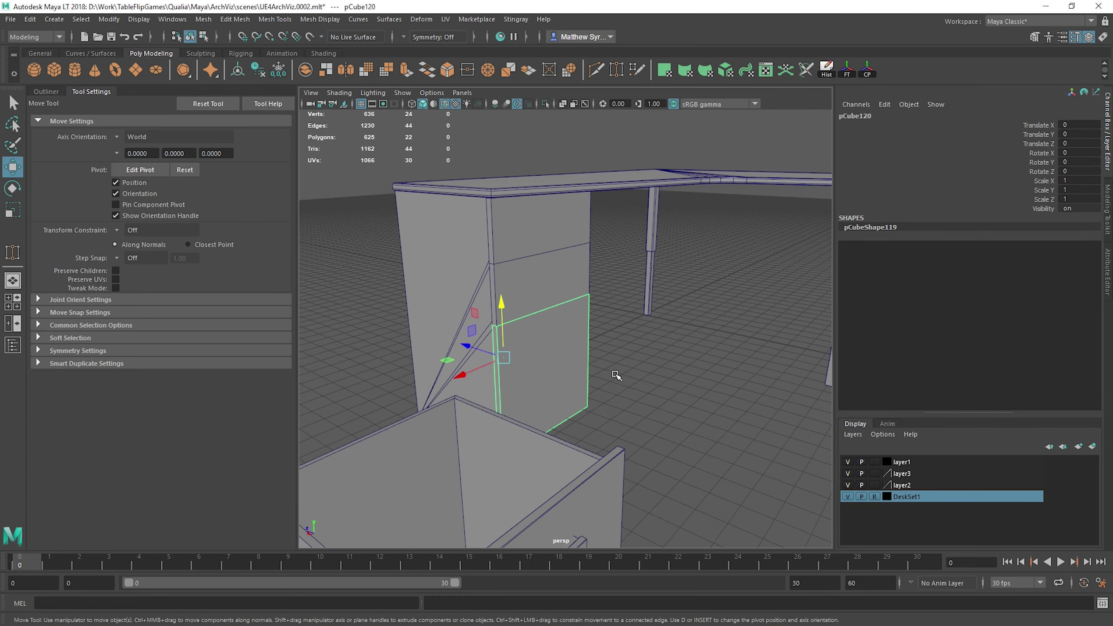
pyautogui.keyDown('alt'); pyautogui.moveTo(549, 410); pyautogui.dragTo(544, 306, button='middle'); pyautogui.keyUp('alt')
pyautogui.scroll(-5, 544, 307)
pyautogui.keyDown('alt'); pyautogui.moveTo(541, 309); pyautogui.dragTo(569, 316); pyautogui.keyUp('alt')
pyautogui.scroll(3, 615, 351)
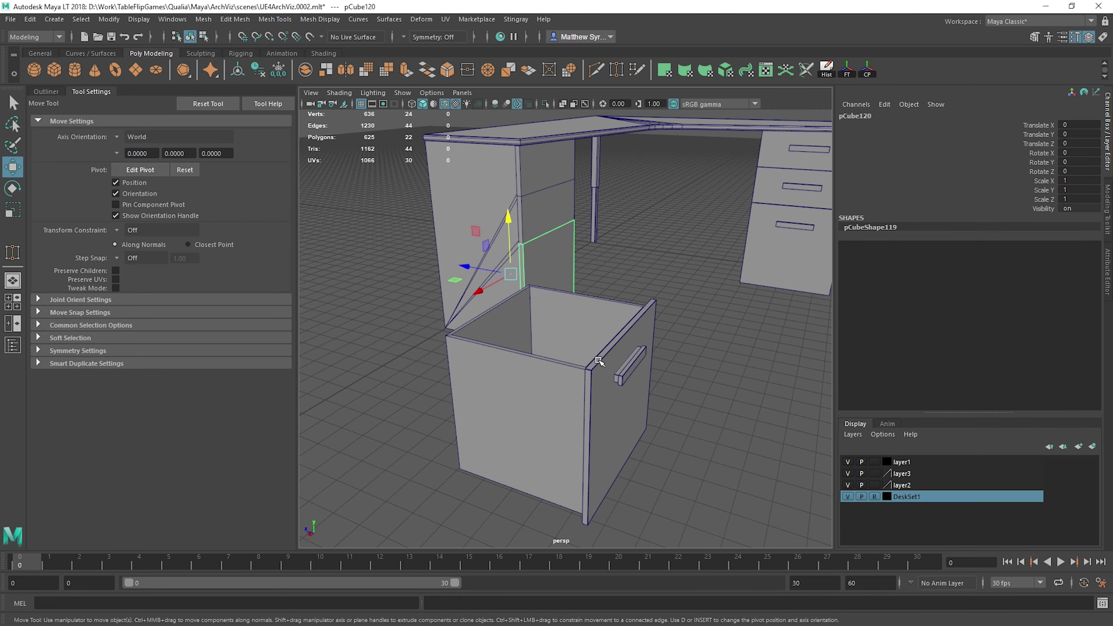
# Compare the old drawer's front and handle with the new bottom drawer in the cabinet.
pyautogui.click(587, 351)
pyautogui.click(614, 379)
pyautogui.keyDown('alt'); pyautogui.moveTo(614, 373); pyautogui.dragTo(502, 346); pyautogui.keyUp('alt')
pyautogui.keyDown('alt'); pyautogui.moveTo(495, 175); pyautogui.dragTo(629, 319); pyautogui.keyUp('alt')
pyautogui.keyDown('alt'); pyautogui.moveTo(627, 376); pyautogui.dragTo(599, 305); pyautogui.keyUp('alt')
pyautogui.scroll(5, 597, 303)
pyautogui.keyDown('alt'); pyautogui.moveTo(597, 303); pyautogui.dragTo(502, 242, button='right'); pyautogui.keyUp('alt')
pyautogui.click(503, 242)
pyautogui.keyDown('alt'); pyautogui.moveTo(514, 229); pyautogui.dragTo(566, 268, button='middle'); pyautogui.keyUp('alt')
pyautogui.scroll(-4, 566, 268)
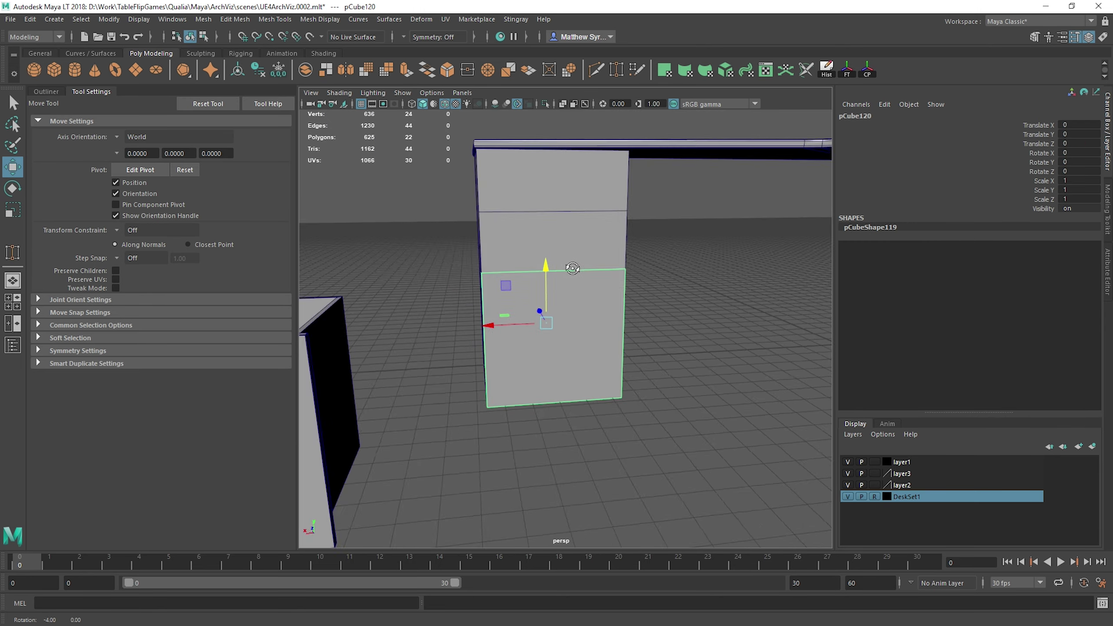
pyautogui.keyDown('alt'); pyautogui.moveTo(566, 269); pyautogui.dragTo(535, 273); pyautogui.keyUp('alt')
pyautogui.click(449, 348)
pyautogui.press('f')
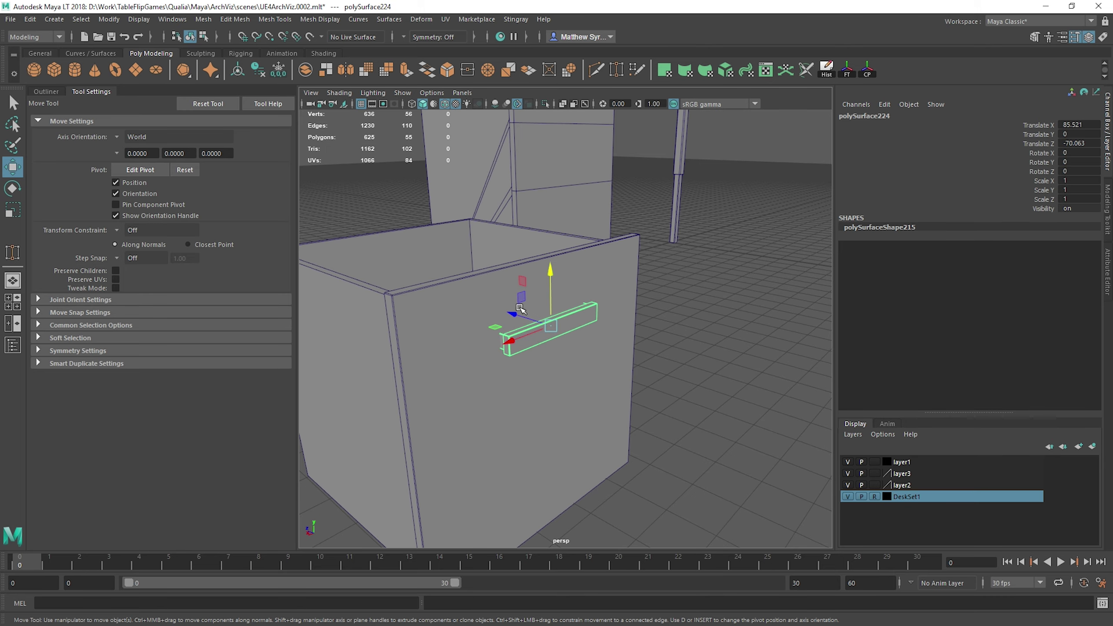
# Select all pieces of the loose old drawer beside the desk and delete them.
pyautogui.click(393, 331)
pyautogui.scroll(-5, 398, 332)
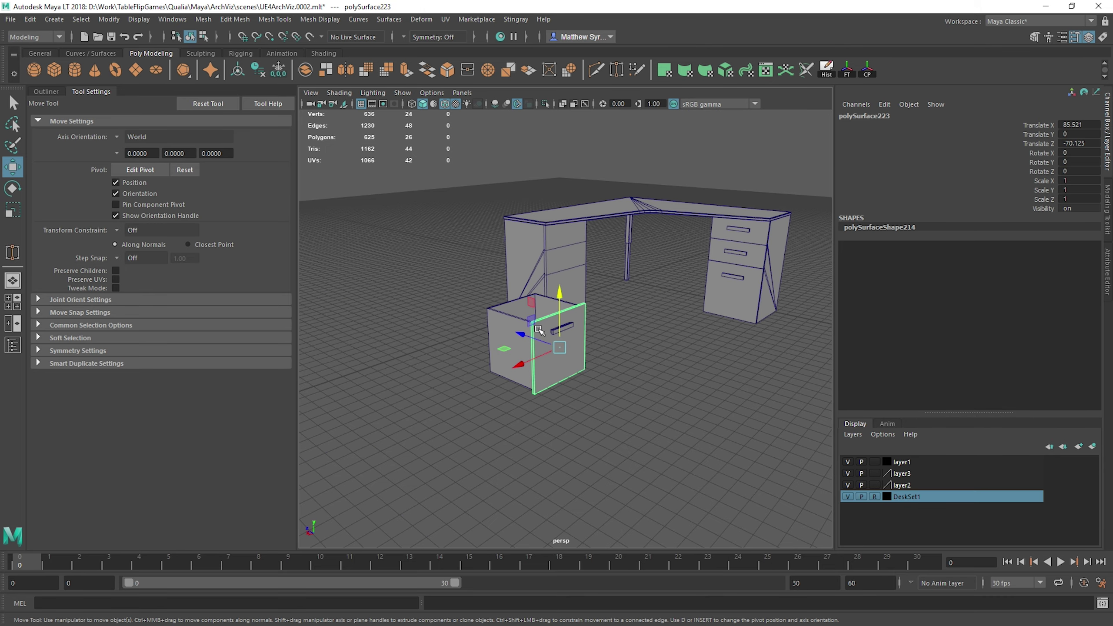
pyautogui.press('q')
pyautogui.keyDown('alt'); pyautogui.moveTo(616, 372); pyautogui.dragTo(454, 347); pyautogui.keyUp('alt')
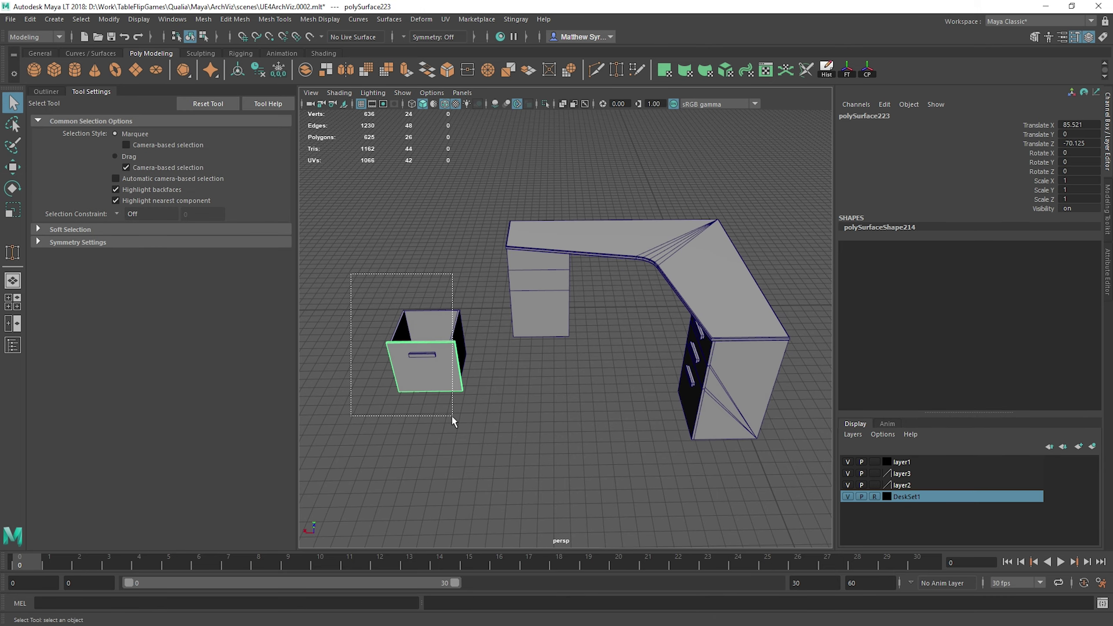
pyautogui.moveTo(452, 415); pyautogui.dragTo(484, 420)
pyautogui.press('Delete')
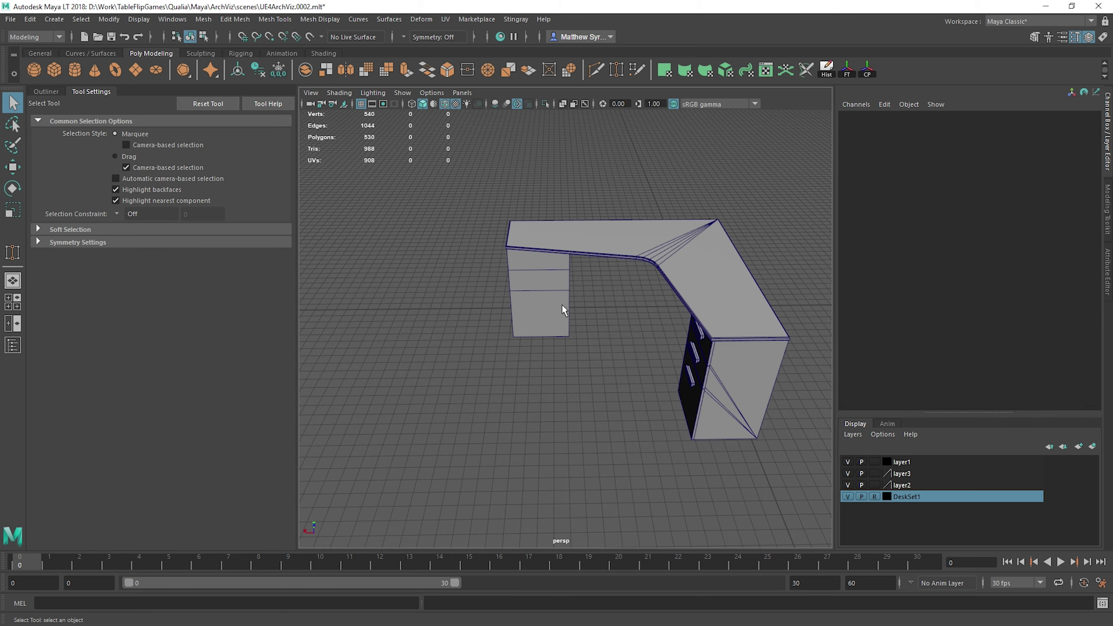
# Select the cabinet shell around the new drawers and move it about 115 units along Z, clear of the desk.
pyautogui.scroll(4, 562, 305)
pyautogui.keyDown('alt'); pyautogui.moveTo(475, 280); pyautogui.dragTo(540, 338); pyautogui.keyUp('alt')
pyautogui.scroll(5, 540, 339)
pyautogui.keyDown('alt'); pyautogui.moveTo(499, 300); pyautogui.dragTo(332, 316); pyautogui.keyUp('alt')
pyautogui.click(498, 261)
pyautogui.scroll(-5, 498, 261)
pyautogui.press('w')
pyautogui.keyDown('alt'); pyautogui.moveTo(538, 311); pyautogui.dragTo(485, 323); pyautogui.keyUp('alt')
pyautogui.keyDown('alt'); pyautogui.moveTo(485, 323); pyautogui.dragTo(579, 366, button='right'); pyautogui.keyUp('alt')
pyautogui.keyDown('alt'); pyautogui.moveTo(523, 352); pyautogui.dragTo(539, 323); pyautogui.keyUp('alt')
pyautogui.scroll(-4, 516, 310)
pyautogui.scroll(-5, 516, 310)
pyautogui.scroll(5, 540, 326)
pyautogui.keyDown('alt'); pyautogui.moveTo(445, 246); pyautogui.dragTo(505, 284, button='middle'); pyautogui.keyUp('alt')
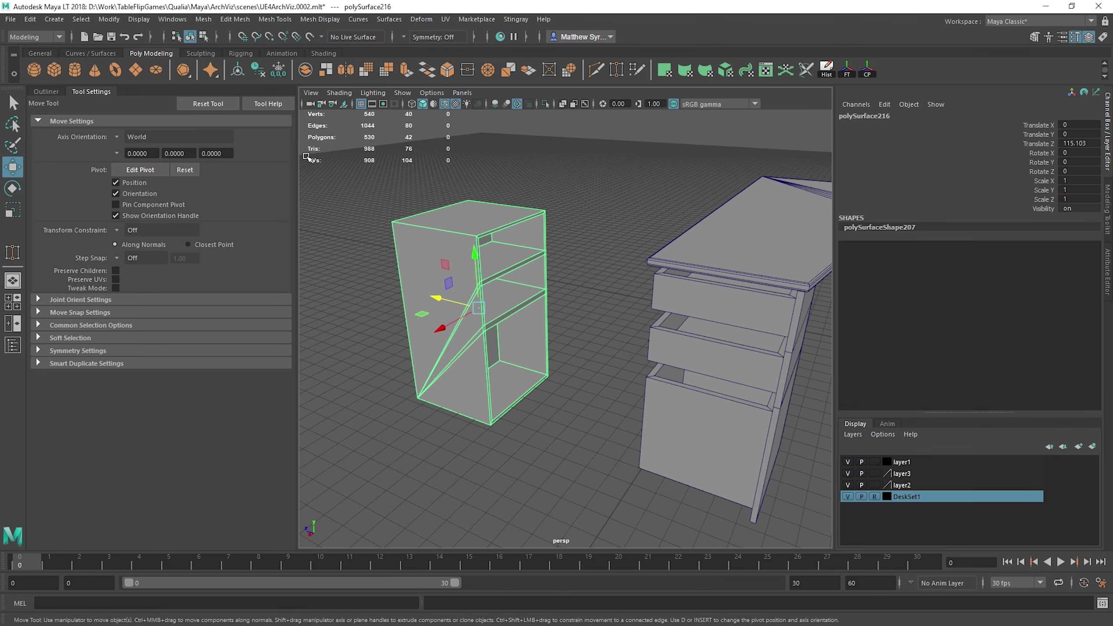
# Create a polygon cube, scale it uniformly to 61.65, and snap it to the bottom corner of the lowest drawer's front.
pyautogui.scroll(-3, 594, 368)
pyautogui.click(594, 368)
pyautogui.scroll(3, 611, 360)
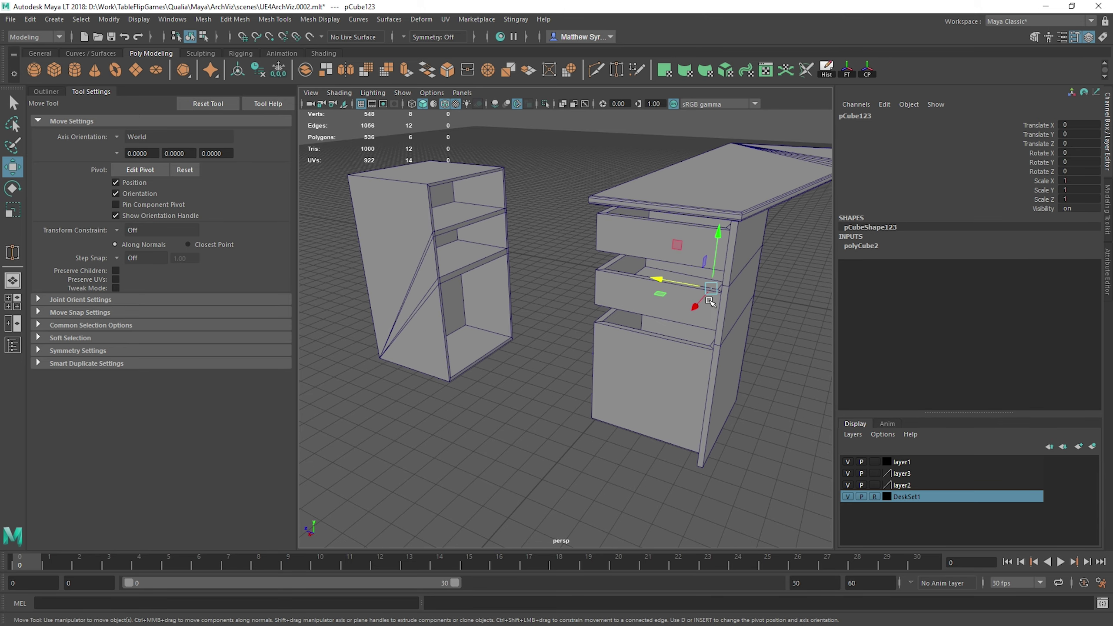
pyautogui.press('r')
pyautogui.moveTo(711, 289); pyautogui.dragTo(788, 301)
pyautogui.press('w')
pyautogui.moveTo(717, 302); pyautogui.dragTo(675, 466)
pyautogui.keyDown('alt'); pyautogui.moveTo(668, 417); pyautogui.dragTo(607, 296); pyautogui.keyUp('alt')
# Switch the cube to vertex mode and move its rear vertices to match the cabinet depth.
pyautogui.moveTo(596, 281); pyautogui.dragTo(579, 285, button='right')
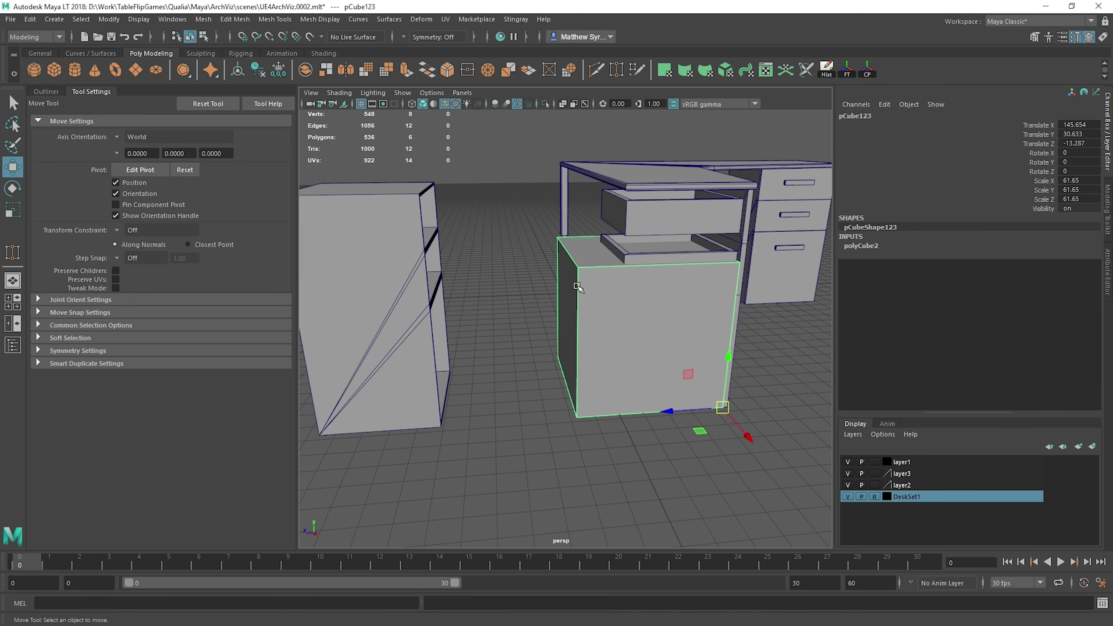
pyautogui.keyDown('alt'); pyautogui.moveTo(576, 285); pyautogui.dragTo(550, 269); pyautogui.keyUp('alt')
pyautogui.moveTo(526, 218); pyautogui.dragTo(609, 500)
pyautogui.moveTo(581, 320)
pyautogui.keyDown('alt'); pyautogui.mouseDown()
pyautogui.moveTo(530, 385)
pyautogui.moveTo(574, 326)
pyautogui.mouseUp(); pyautogui.keyUp('alt')
pyautogui.moveTo(518, 379); pyautogui.dragTo(554, 284)
pyautogui.keyDown('alt'); pyautogui.moveTo(554, 284); pyautogui.dragTo(525, 282, button='middle'); pyautogui.keyUp('alt')
# Select the cube's top vertices and raise them to the underside of the desktop.
pyautogui.press('q')
pyautogui.moveTo(499, 262); pyautogui.dragTo(760, 353)
pyautogui.keyDown('alt'); pyautogui.moveTo(760, 353); pyautogui.dragTo(634, 331); pyautogui.keyUp('alt')
pyautogui.press('w')
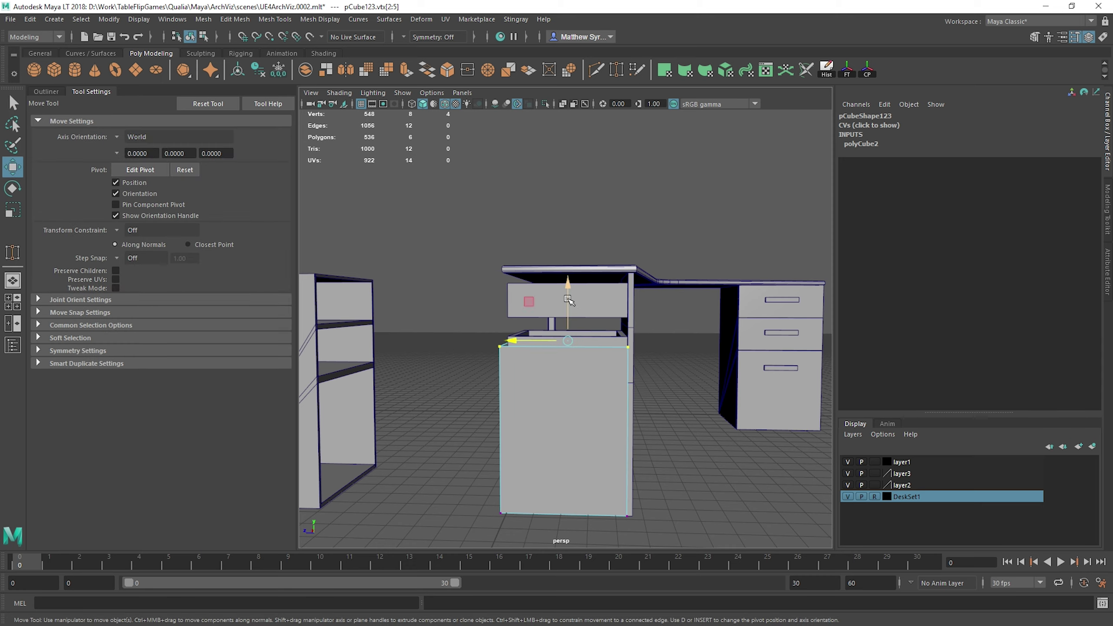
pyautogui.keyDown('alt'); pyautogui.moveTo(676, 377); pyautogui.dragTo(568, 385); pyautogui.keyUp('alt')
pyautogui.keyDown('alt'); pyautogui.moveTo(556, 329); pyautogui.dragTo(545, 344); pyautogui.keyUp('alt')
# Select the cube's vertices on the side facing under the desk and snap them along X to match the drawer fronts' width.
pyautogui.moveTo(581, 195); pyautogui.dragTo(694, 526)
pyautogui.keyDown('alt'); pyautogui.moveTo(576, 340); pyautogui.dragTo(649, 417); pyautogui.keyUp('alt')
pyautogui.press('v')
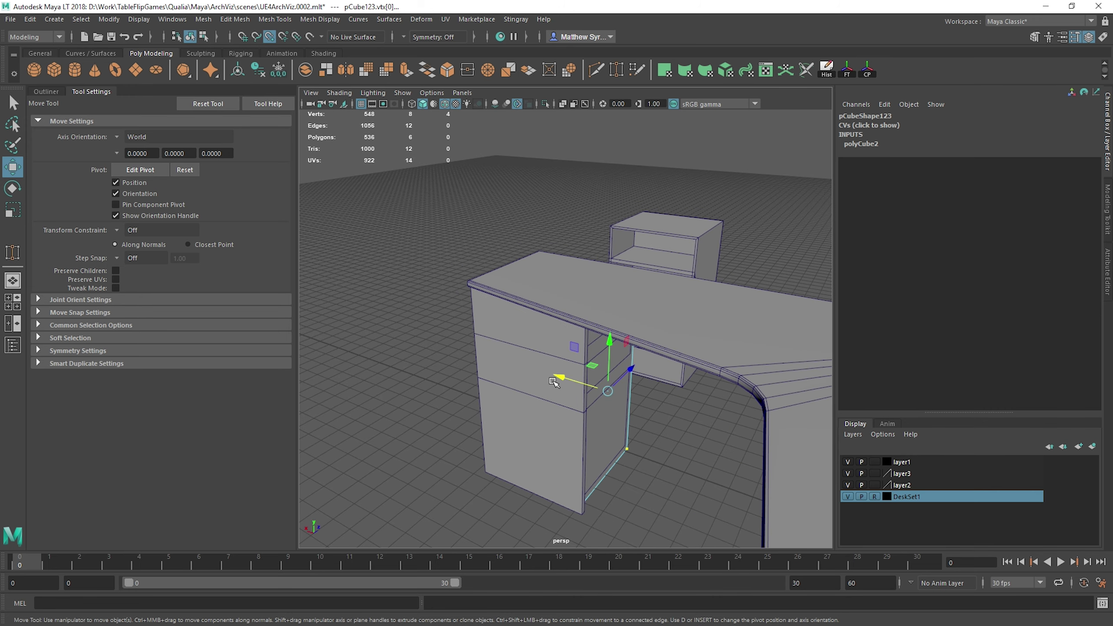
pyautogui.moveTo(553, 382); pyautogui.dragTo(600, 508)
pyautogui.keyDown('alt'); pyautogui.moveTo(519, 404); pyautogui.dragTo(607, 359); pyautogui.keyUp('alt')
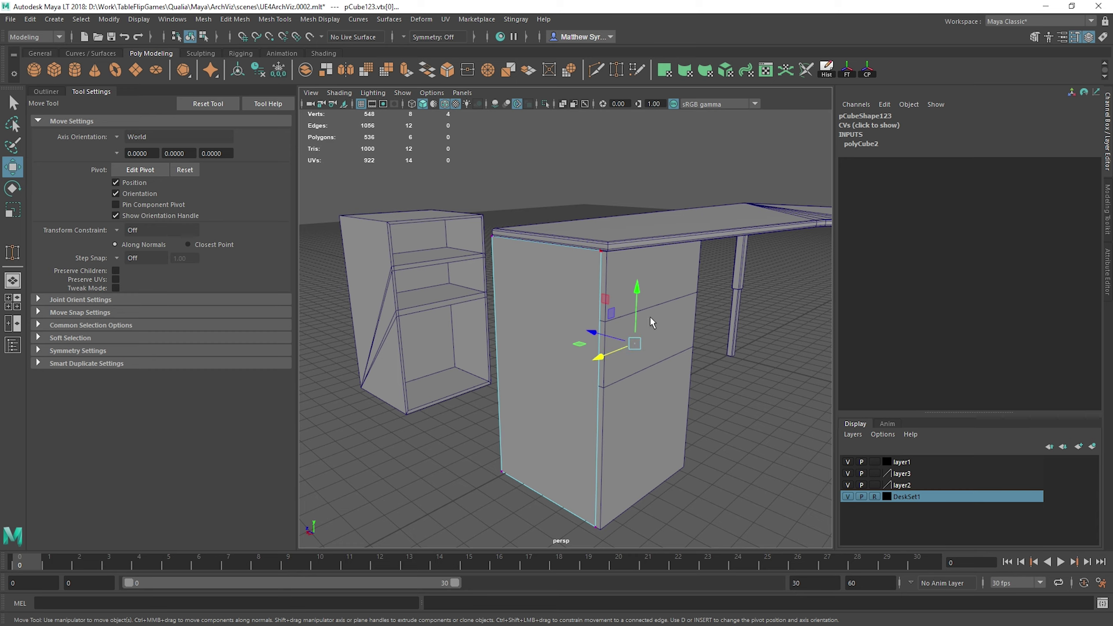
pyautogui.moveTo(641, 319); pyautogui.dragTo(619, 305, button='right')
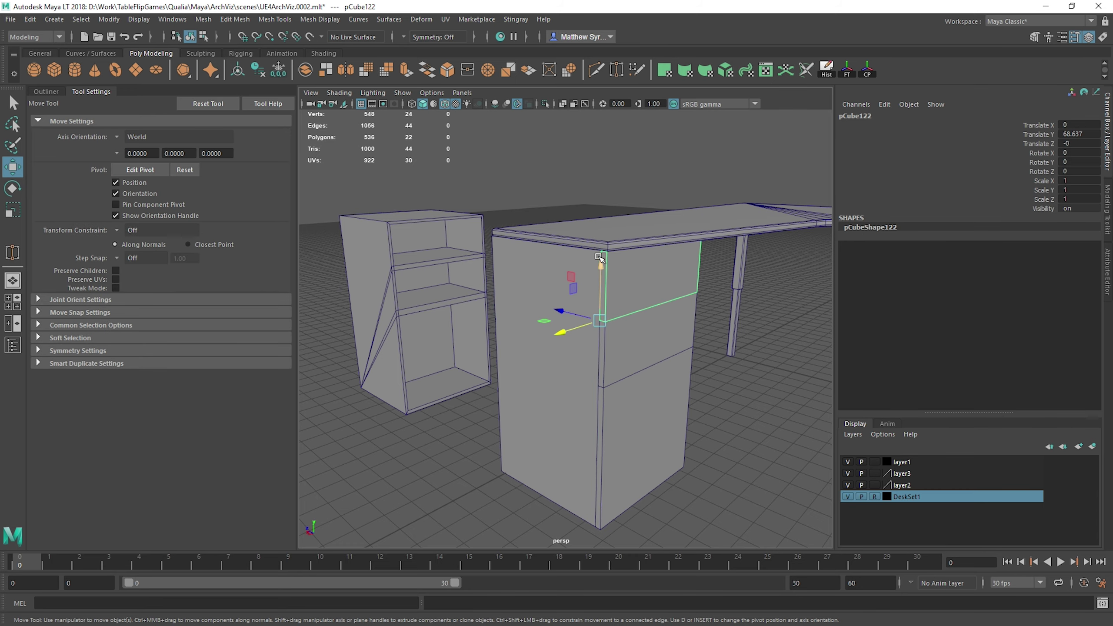
pyautogui.moveTo(564, 308); pyautogui.dragTo(811, 375)
pyautogui.keyDown('alt'); pyautogui.moveTo(587, 272); pyautogui.dragTo(616, 221); pyautogui.keyUp('alt')
pyautogui.click(617, 223)
pyautogui.hotkey('ctrl', 'z')
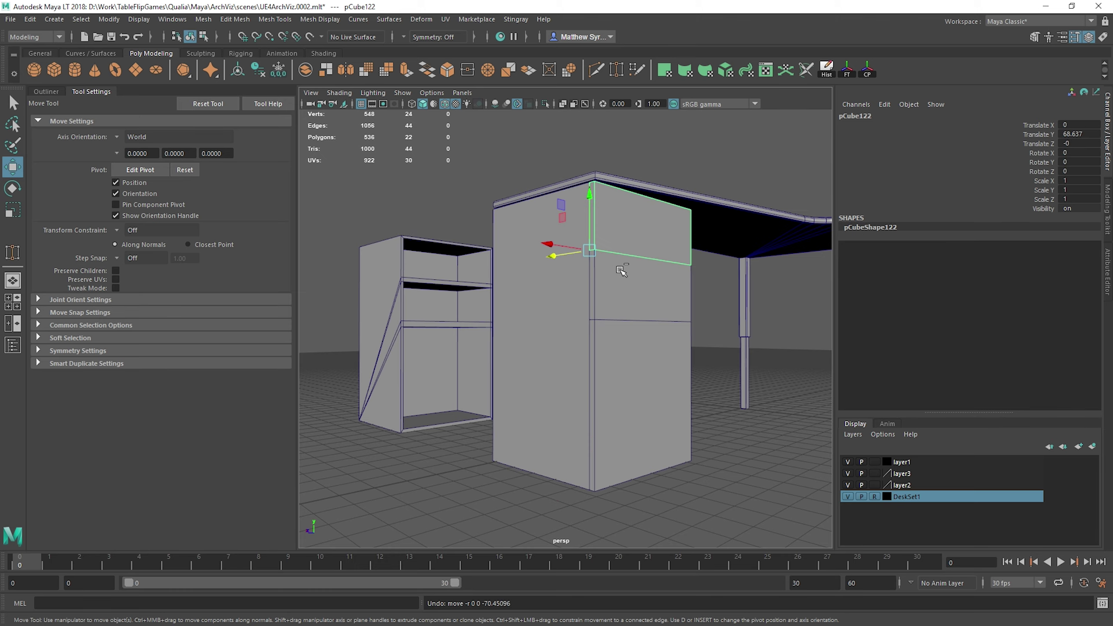
# Insert three horizontal edge loops around the cabinet cube, roughly at the divisions between the drawers.
pyautogui.click(420, 283)
pyautogui.keyDown('alt'); pyautogui.moveTo(419, 283); pyautogui.dragTo(488, 347); pyautogui.keyUp('alt')
pyautogui.scroll(-3, 446, 377)
pyautogui.click(412, 344)
pyautogui.keyDown('alt'); pyautogui.moveTo(403, 346); pyautogui.dragTo(428, 342); pyautogui.keyUp('alt')
pyautogui.moveTo(474, 302)
pyautogui.mouseDown(button='right')
pyautogui.moveTo(420, 313)
pyautogui.moveTo(473, 294)
pyautogui.moveTo(471, 304)
pyautogui.mouseUp(button='right')
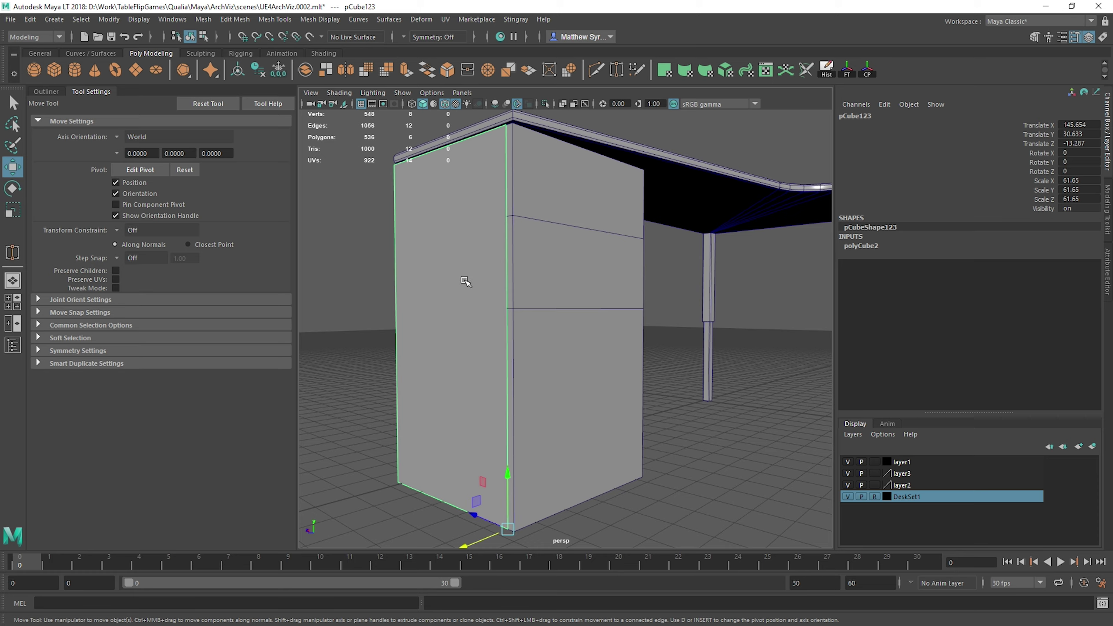
pyautogui.keyDown('shift'); pyautogui.moveTo(475, 261); pyautogui.dragTo(391, 277, button='right'); pyautogui.keyUp('shift')
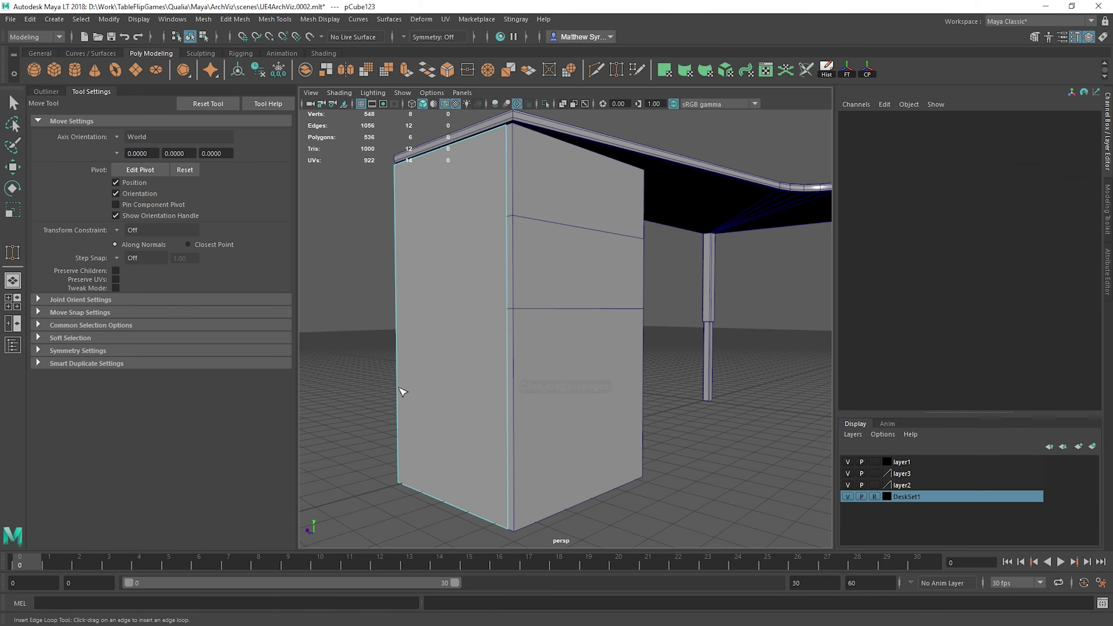
pyautogui.moveTo(397, 374); pyautogui.dragTo(398, 380)
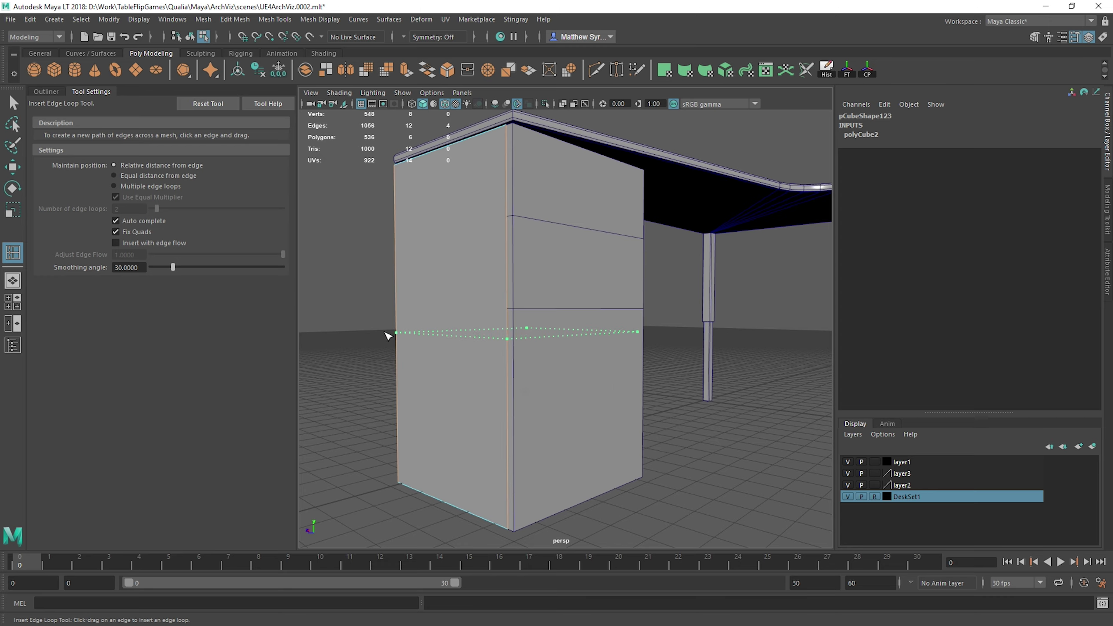
pyautogui.moveTo(388, 335); pyautogui.dragTo(389, 335)
pyautogui.moveTo(399, 227); pyautogui.dragTo(400, 227)
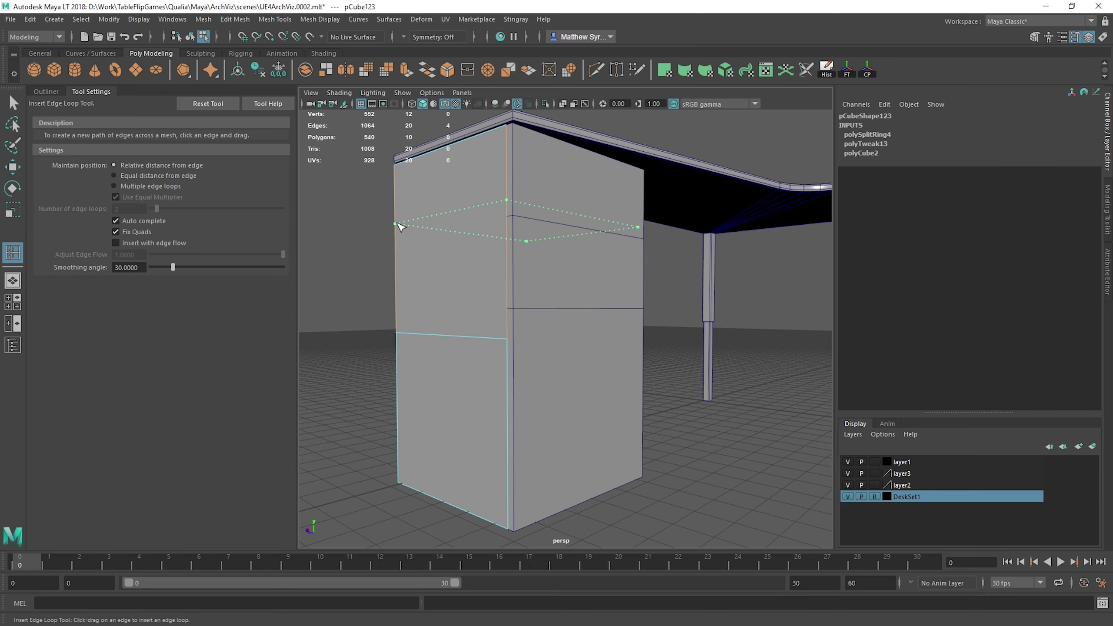
pyautogui.moveTo(387, 269); pyautogui.dragTo(388, 269)
pyautogui.moveTo(400, 213); pyautogui.dragTo(400, 214)
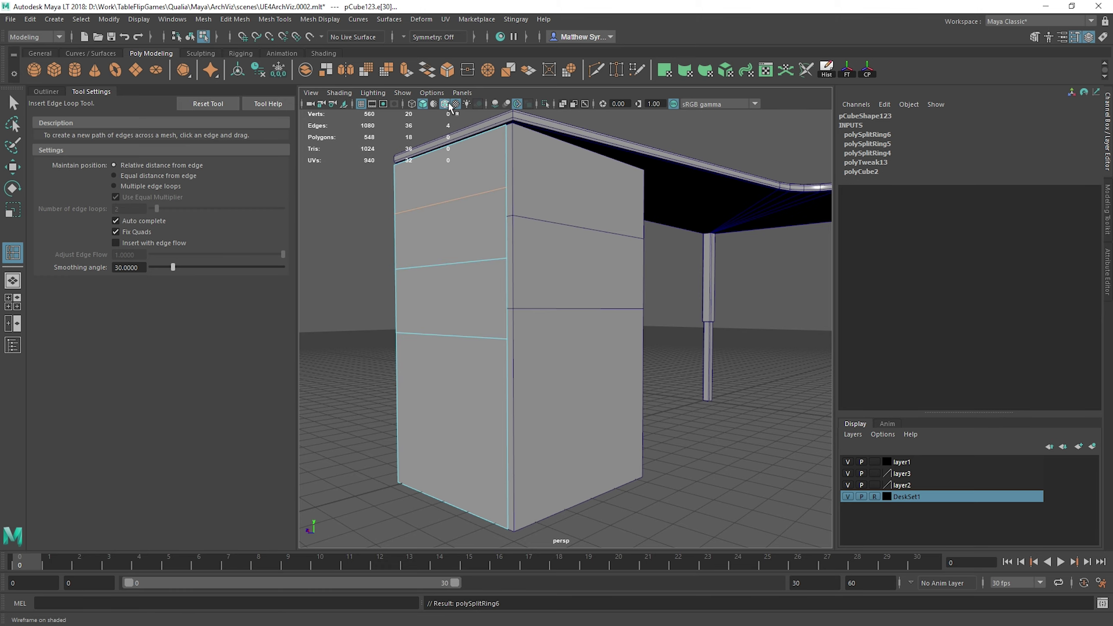
# Turn on X-ray display and raise the cube's lowest edge loop to the top of the lowest drawer.
pyautogui.click(562, 104)
pyautogui.keyDown('alt'); pyautogui.moveTo(490, 378); pyautogui.dragTo(499, 258); pyautogui.keyUp('alt')
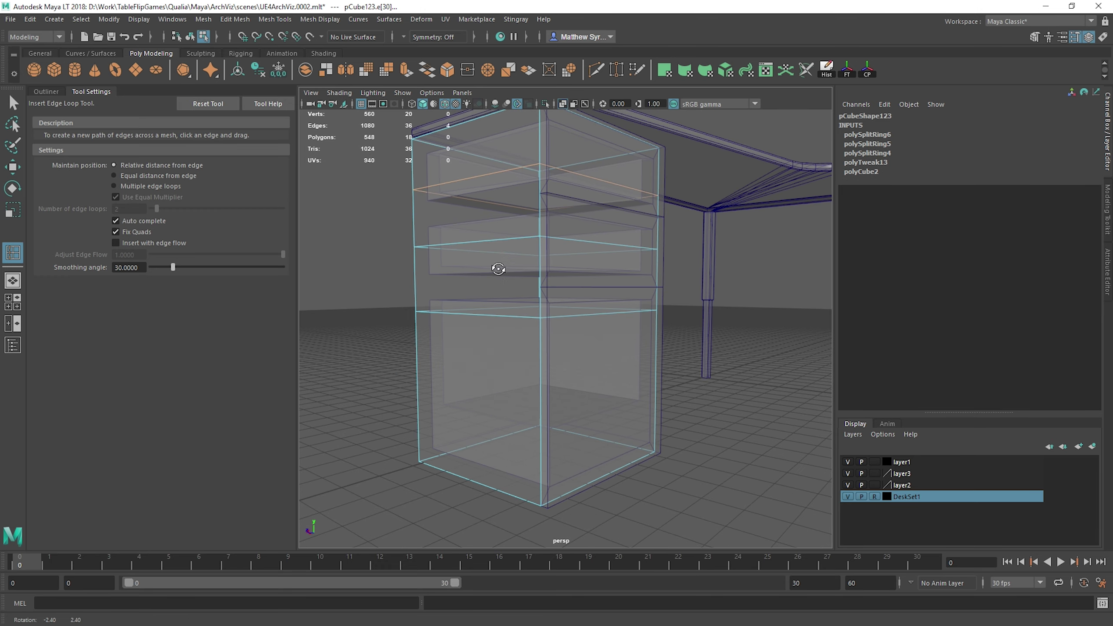
pyautogui.press('w')
pyautogui.click(500, 316)
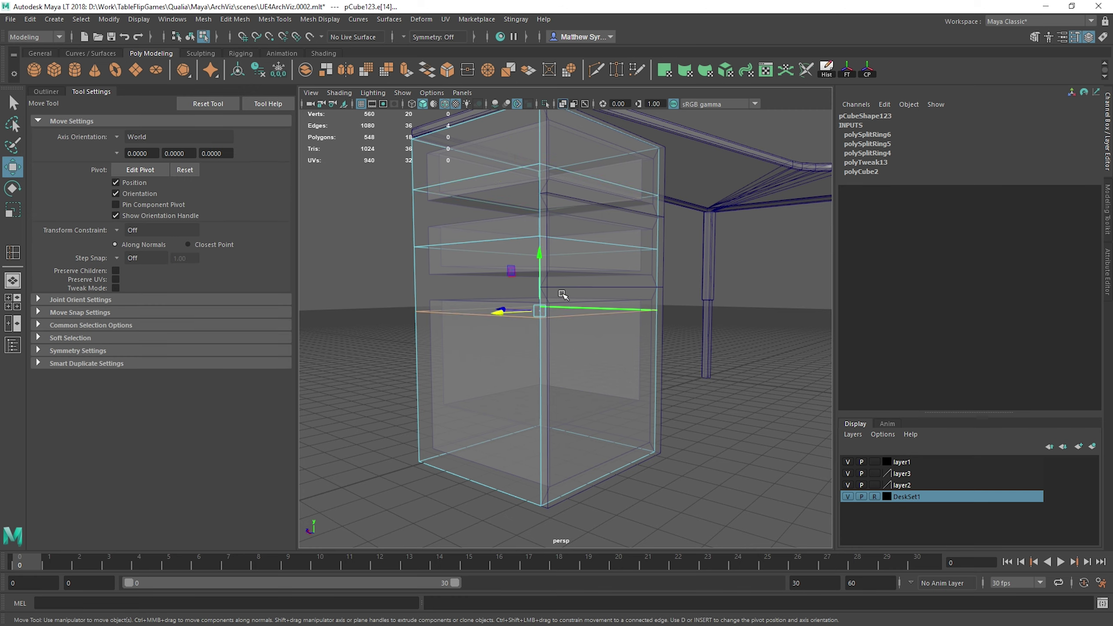
pyautogui.moveTo(546, 269)
pyautogui.mouseDown()
pyautogui.moveTo(538, 245)
pyautogui.moveTo(538, 269)
pyautogui.moveTo(550, 238)
pyautogui.moveTo(548, 251)
pyautogui.mouseUp()
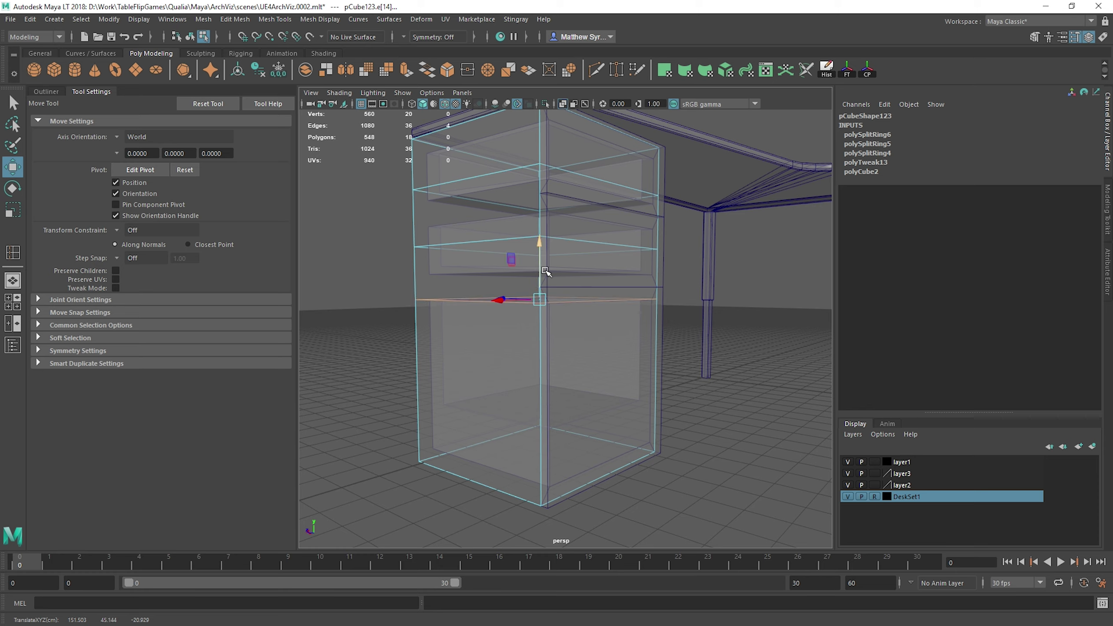
# Insert a horizontal edge loop just above the cube's base, at the bottom of the lowest drawer.
pyautogui.press('y')
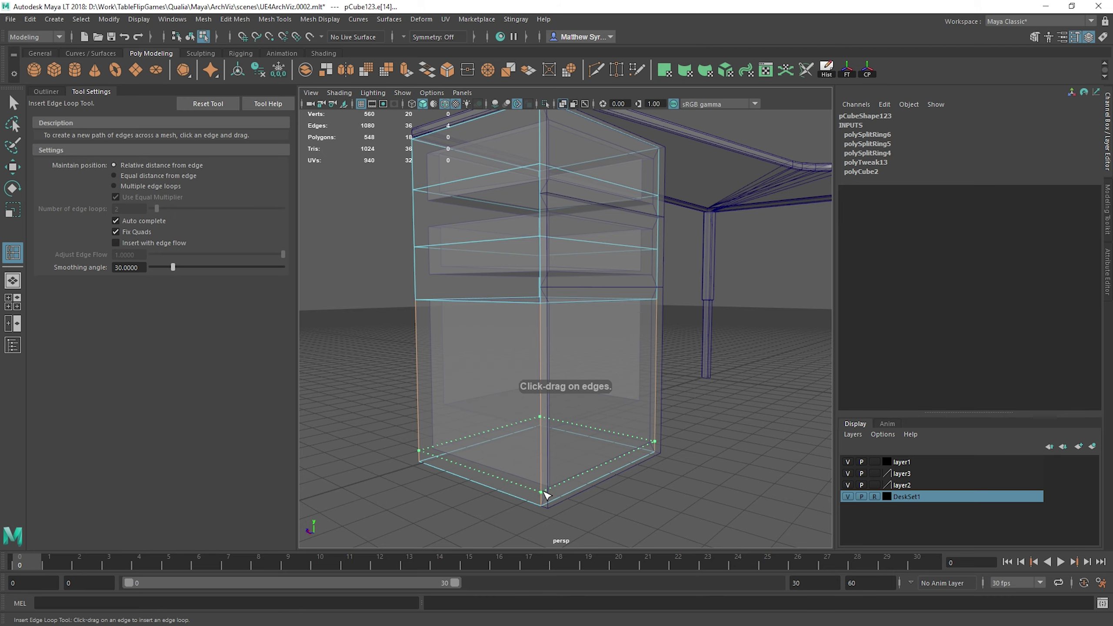
pyautogui.click(546, 494)
pyautogui.press('q')
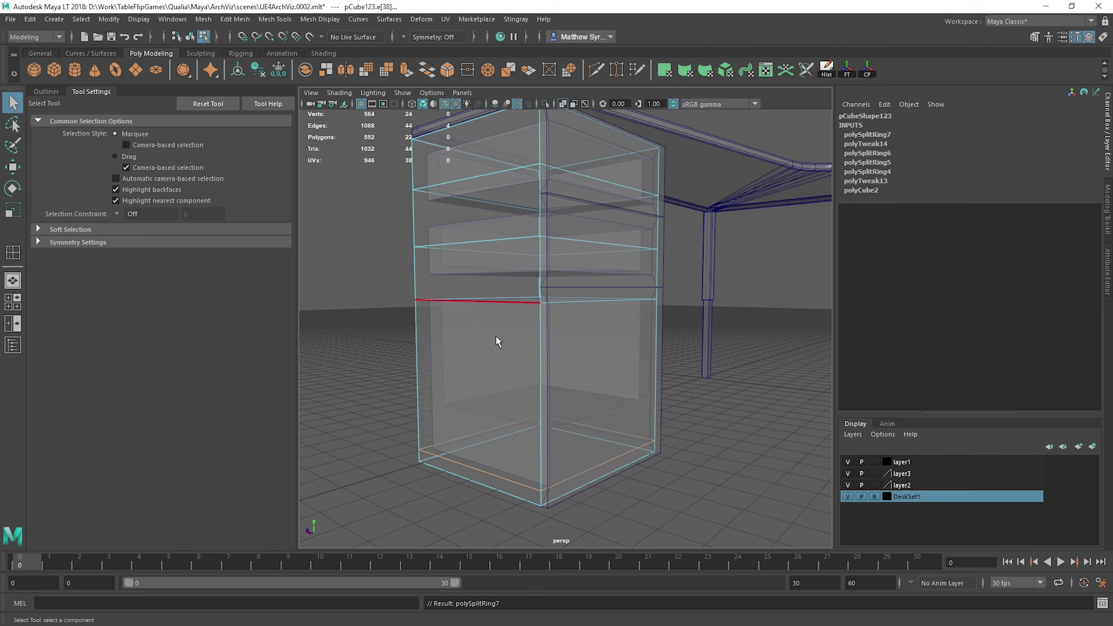
# Select the cube's middle edge loop and lower it to the bottom of the middle drawer.
pyautogui.keyDown('alt'); pyautogui.moveTo(497, 338); pyautogui.dragTo(572, 310); pyautogui.keyUp('alt')
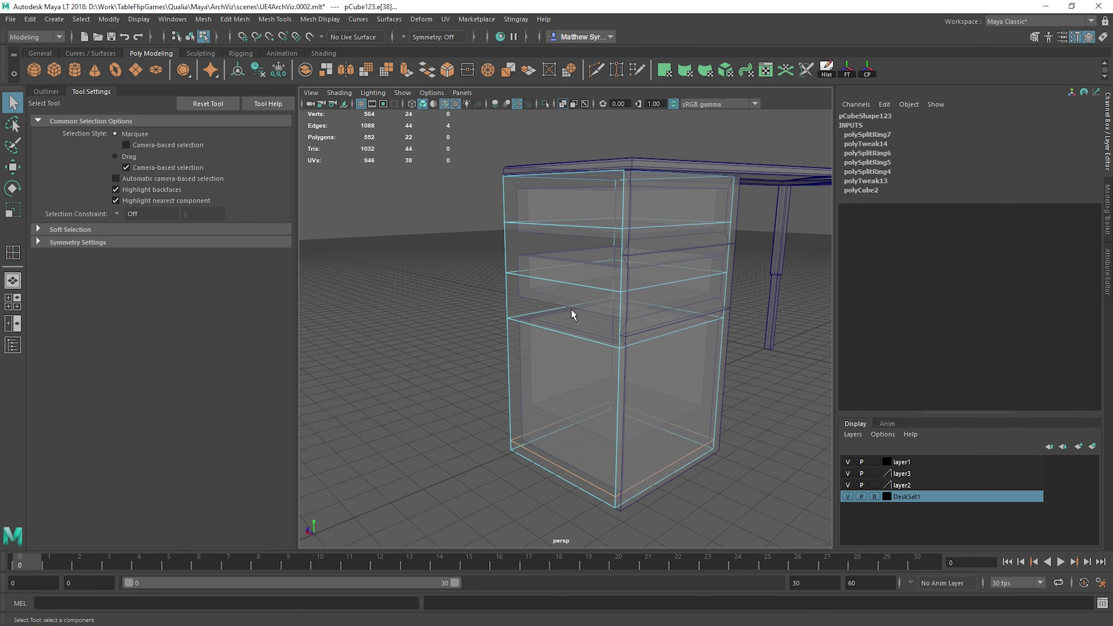
pyautogui.doubleClick(576, 286)
pyautogui.press('f')
pyautogui.press('w')
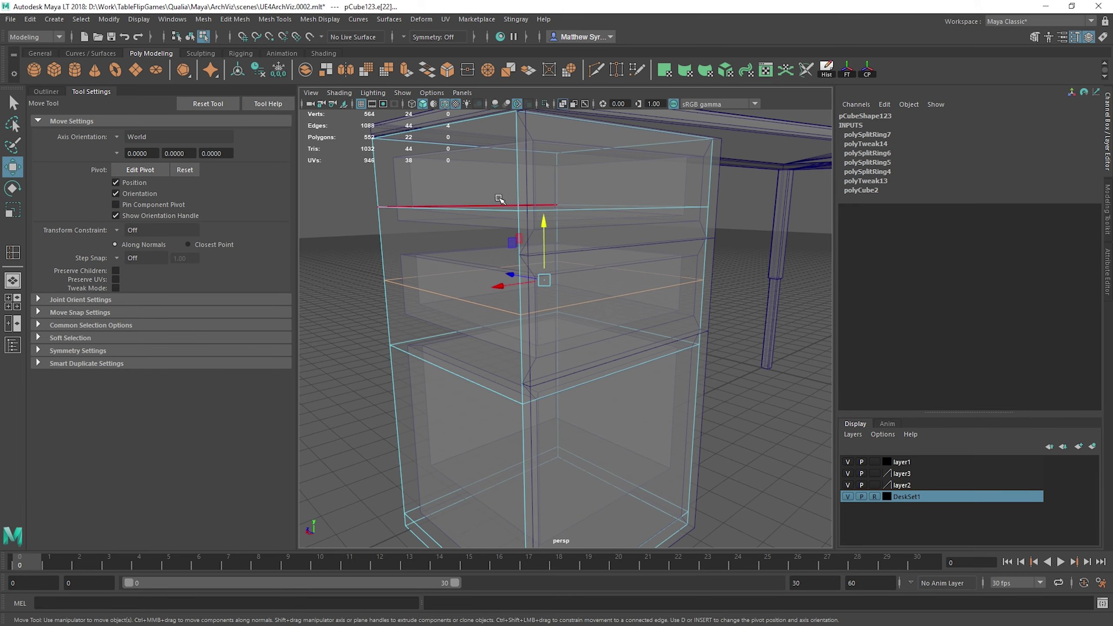
pyautogui.moveTo(547, 224); pyautogui.dragTo(542, 259)
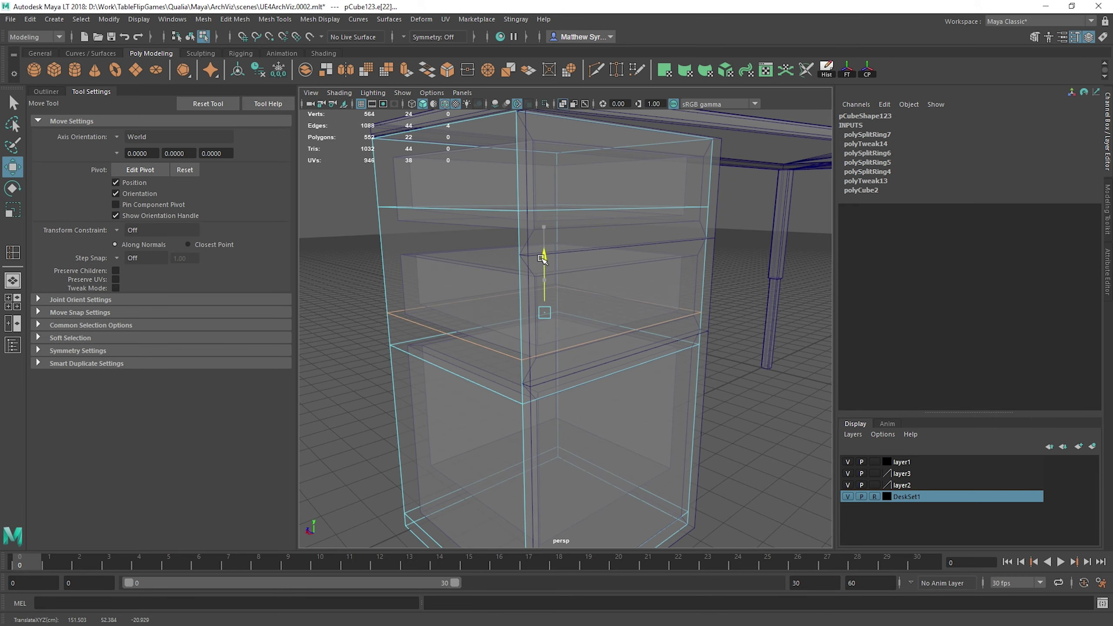
# Insert a horizontal edge loop at the top of the middle drawer and snap it to the drawer box's upper edge.
pyautogui.keyDown('shift'); pyautogui.moveTo(470, 265); pyautogui.dragTo(385, 249, button='right'); pyautogui.keyUp('shift')
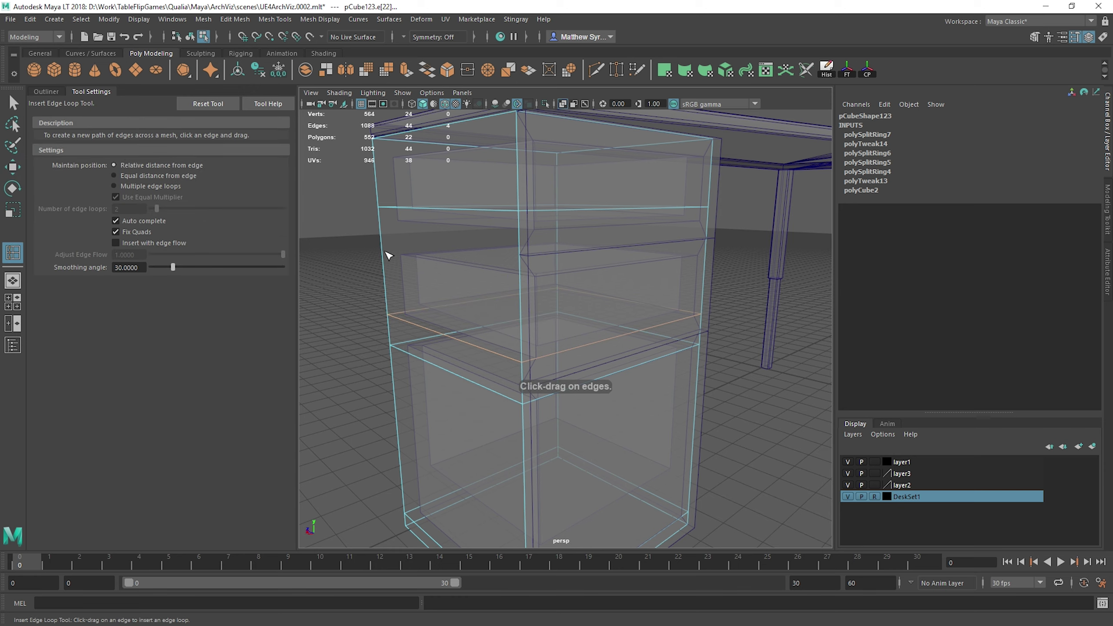
pyautogui.click(385, 251)
pyautogui.press('w')
pyautogui.moveTo(547, 194); pyautogui.dragTo(547, 193)
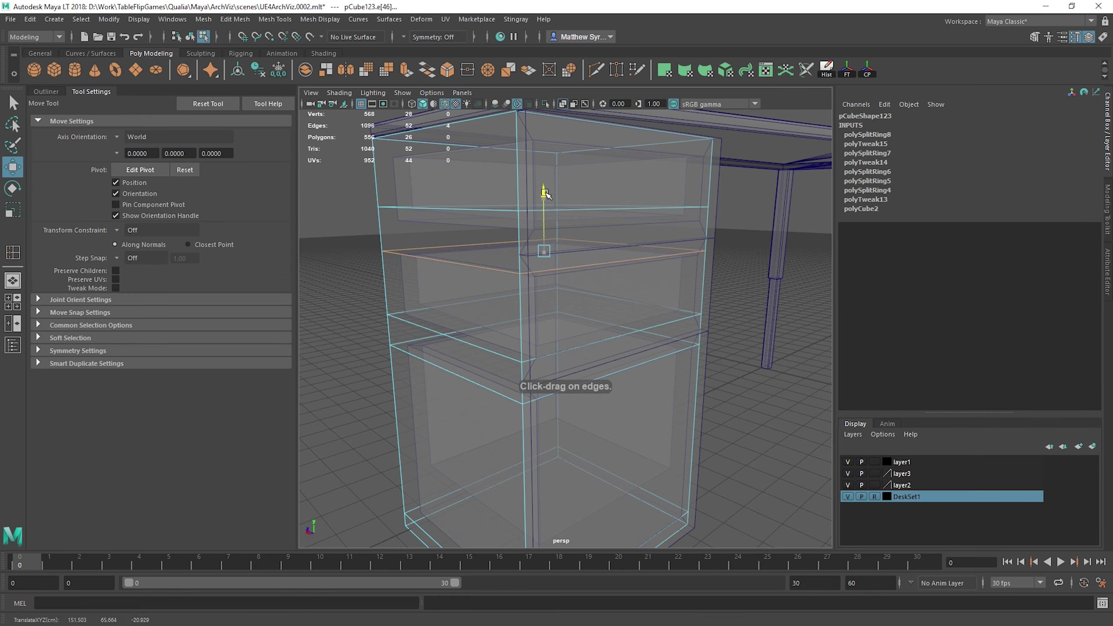
pyautogui.hotkey('ctrl', 'z')
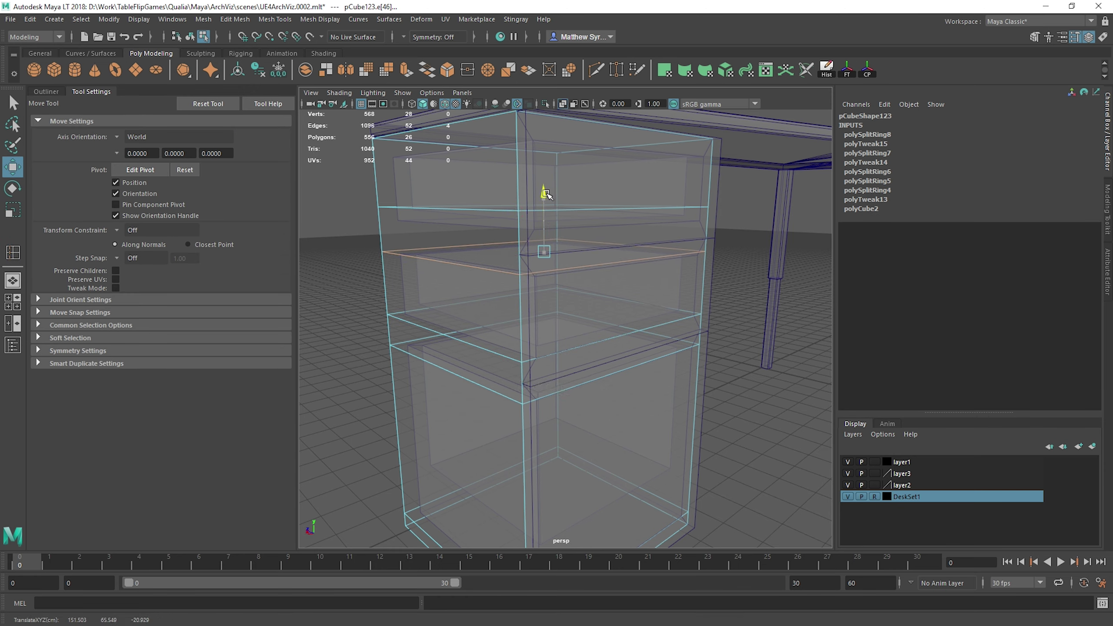
pyautogui.keyDown('alt'); pyautogui.moveTo(542, 189); pyautogui.dragTo(519, 231); pyautogui.keyUp('alt')
pyautogui.press('v')
pyautogui.moveTo(519, 230); pyautogui.dragTo(407, 284, button='middle')
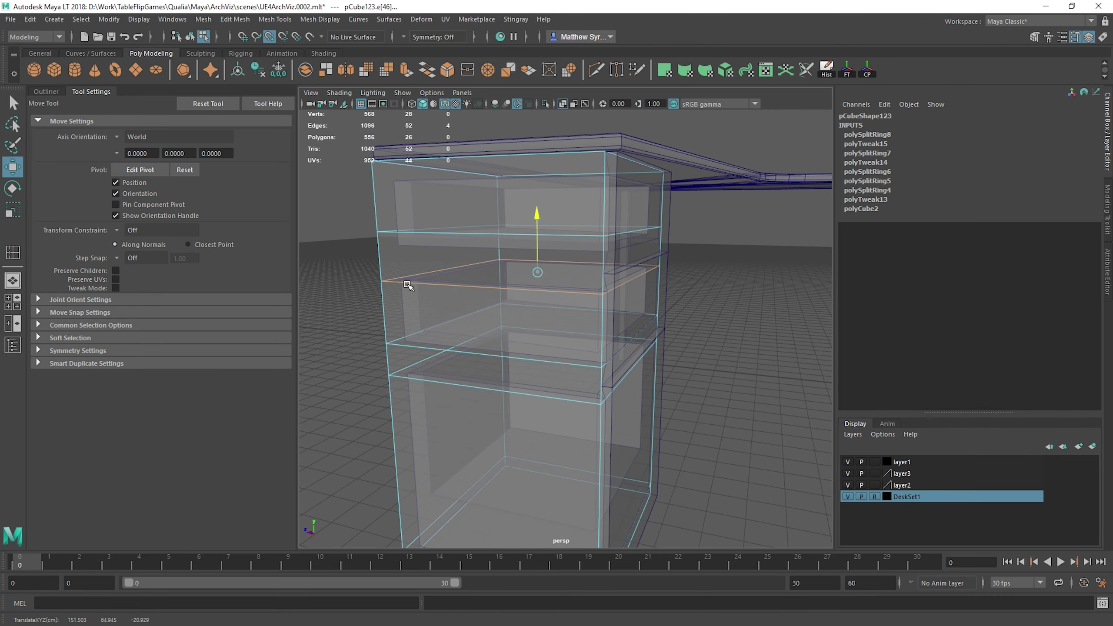
# Snap the edge loops between the middle and lowest drawers to the drawer boxes' edges, and select the loop above the base.
pyautogui.doubleClick(446, 346)
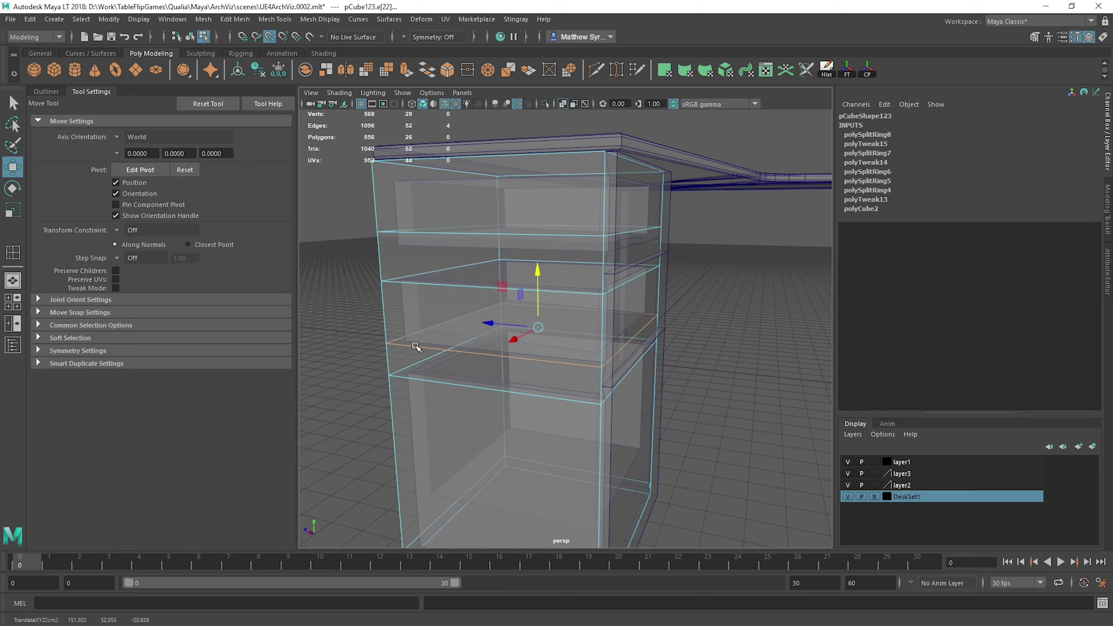
pyautogui.keyDown('alt'); pyautogui.moveTo(493, 398); pyautogui.dragTo(464, 336, button='middle'); pyautogui.keyUp('alt')
pyautogui.doubleClick(479, 321)
pyautogui.doubleClick(504, 320)
pyautogui.press('v')
pyautogui.moveTo(510, 238); pyautogui.dragTo(430, 310)
pyautogui.doubleClick(496, 516)
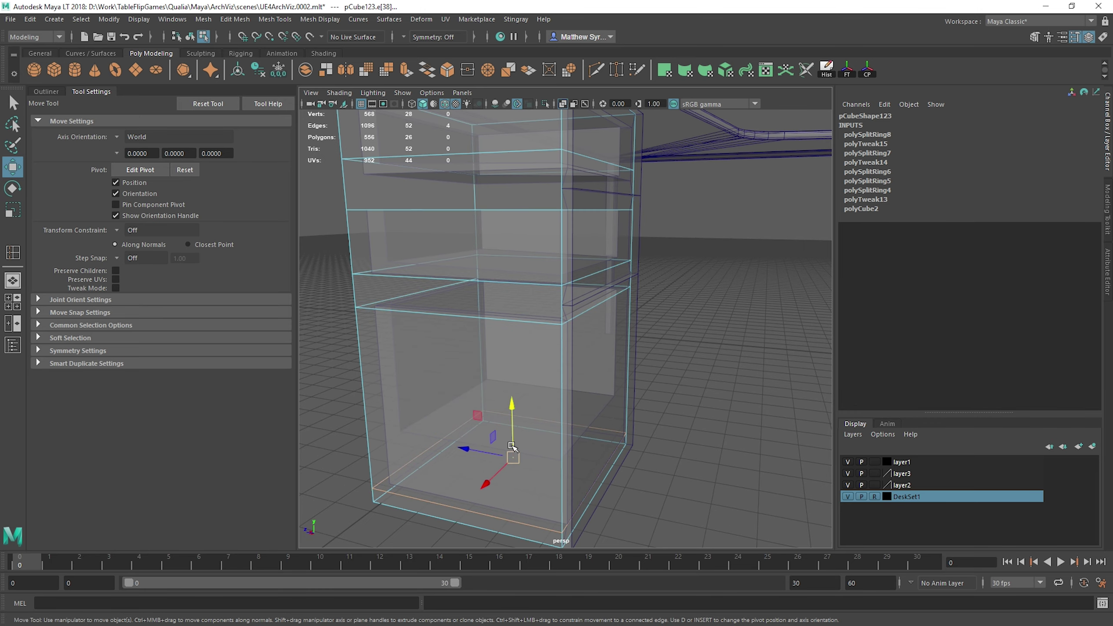
# Select the cube's uppermost edge loop and snap it down to the bottom of the top drawer.
pyautogui.keyDown('alt'); pyautogui.moveTo(517, 292); pyautogui.dragTo(517, 360, button='middle'); pyautogui.keyUp('alt')
pyautogui.keyDown('alt'); pyautogui.moveTo(517, 359); pyautogui.dragTo(504, 327); pyautogui.keyUp('alt')
pyautogui.doubleClick(468, 314)
pyautogui.moveTo(477, 237); pyautogui.dragTo(362, 315)
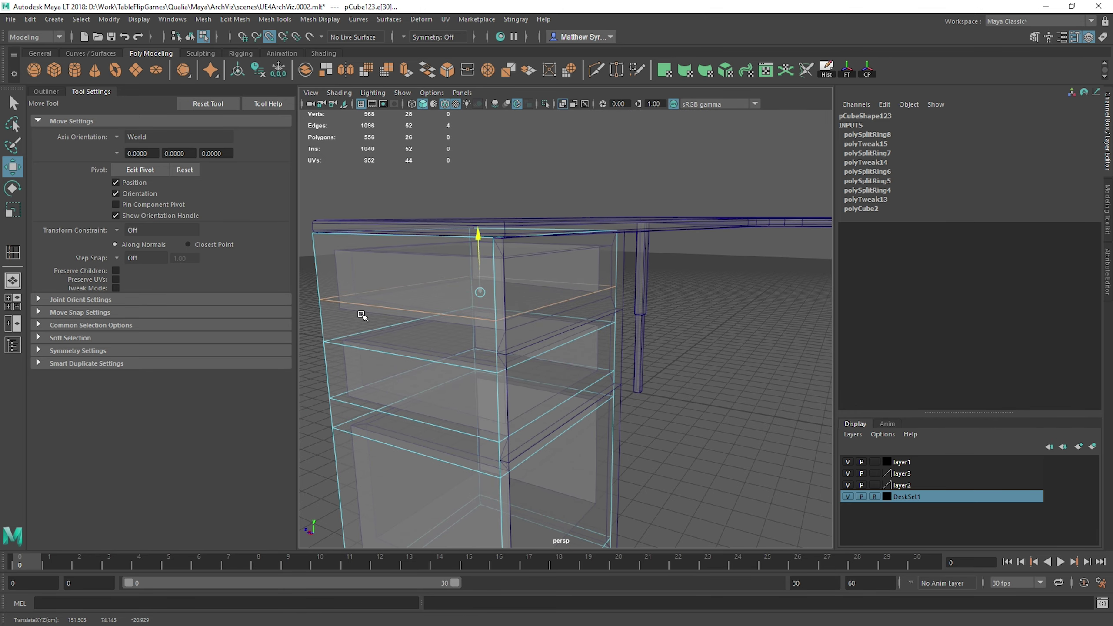
# Insert a horizontal edge loop near the cube's top, level with the top drawer's upper edge.
pyautogui.press('y')
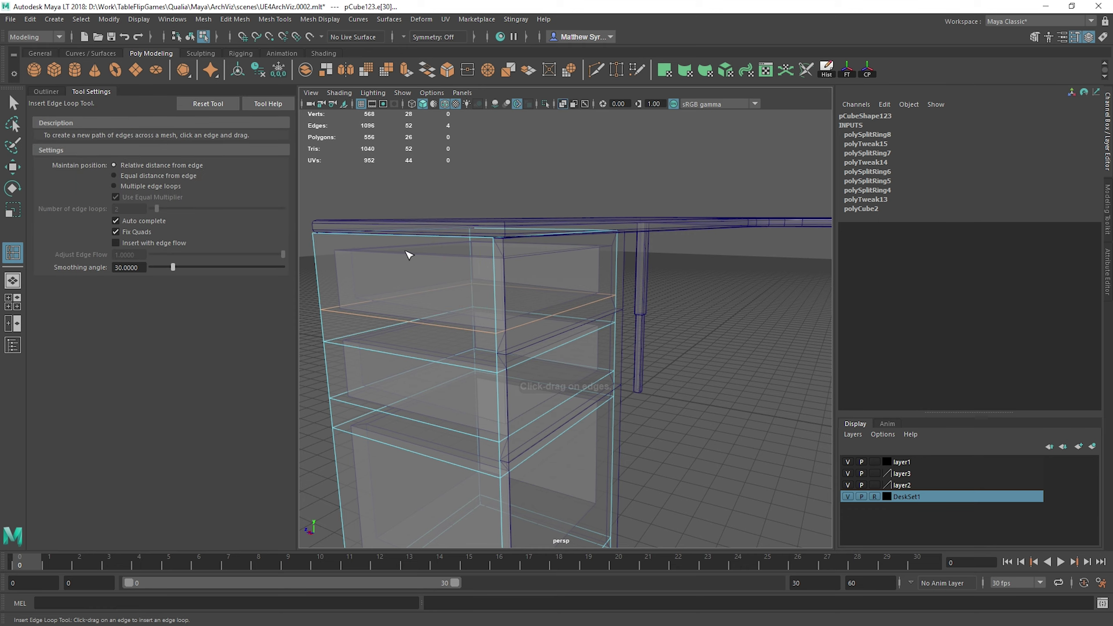
pyautogui.moveTo(320, 255); pyautogui.dragTo(350, 251)
pyautogui.press('w')
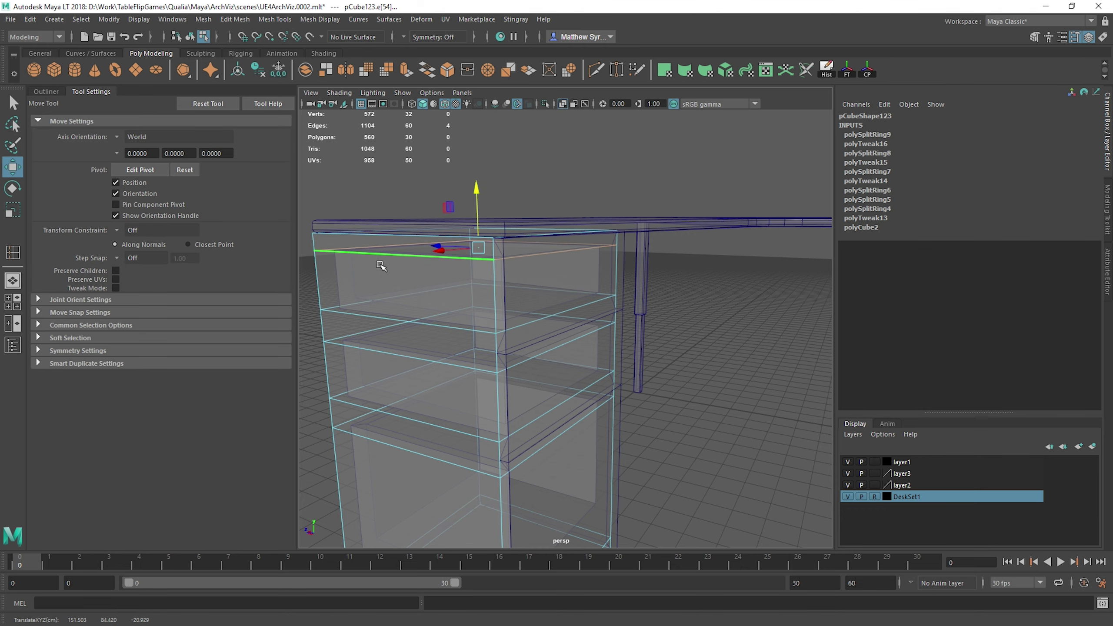
# Insert a vertical edge loop around the cube close to its outer side and enlarge the Move manipulator.
pyautogui.keyDown('alt'); pyautogui.moveTo(506, 269); pyautogui.dragTo(490, 291); pyautogui.keyUp('alt')
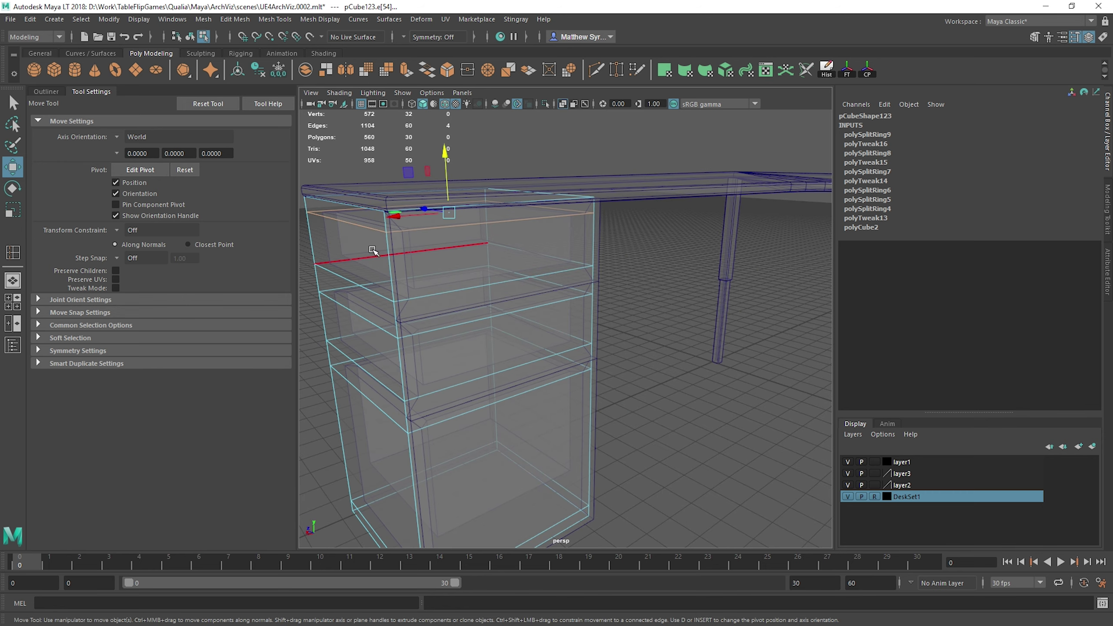
pyautogui.keyDown('alt'); pyautogui.moveTo(425, 308); pyautogui.dragTo(494, 260); pyautogui.keyUp('alt')
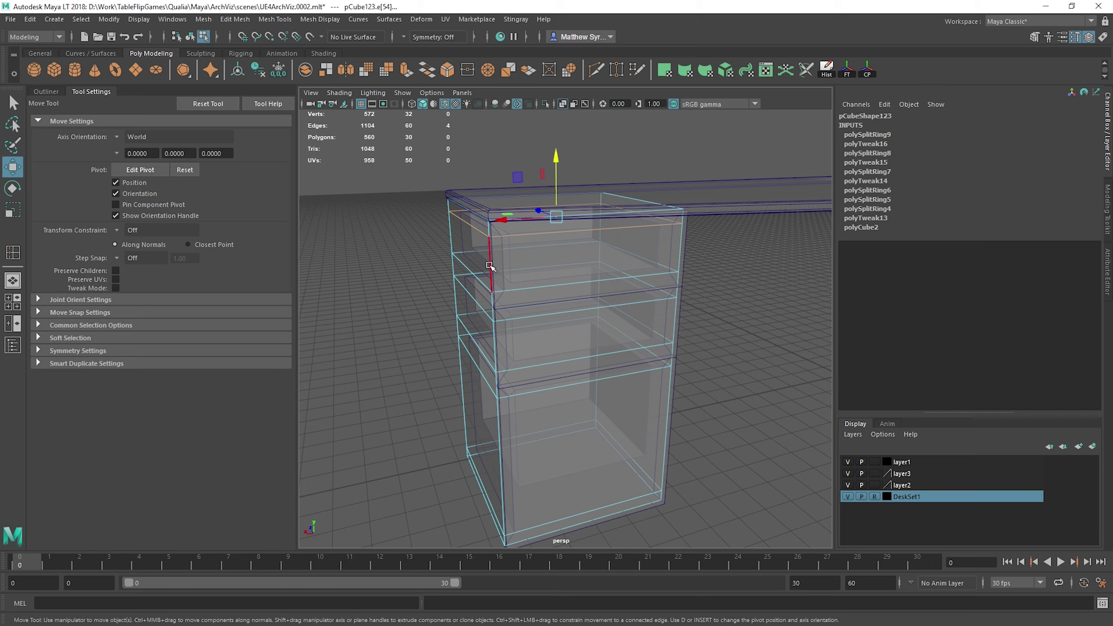
pyautogui.keyDown('alt'); pyautogui.moveTo(548, 314); pyautogui.dragTo(485, 237); pyautogui.keyUp('alt')
pyautogui.press('y')
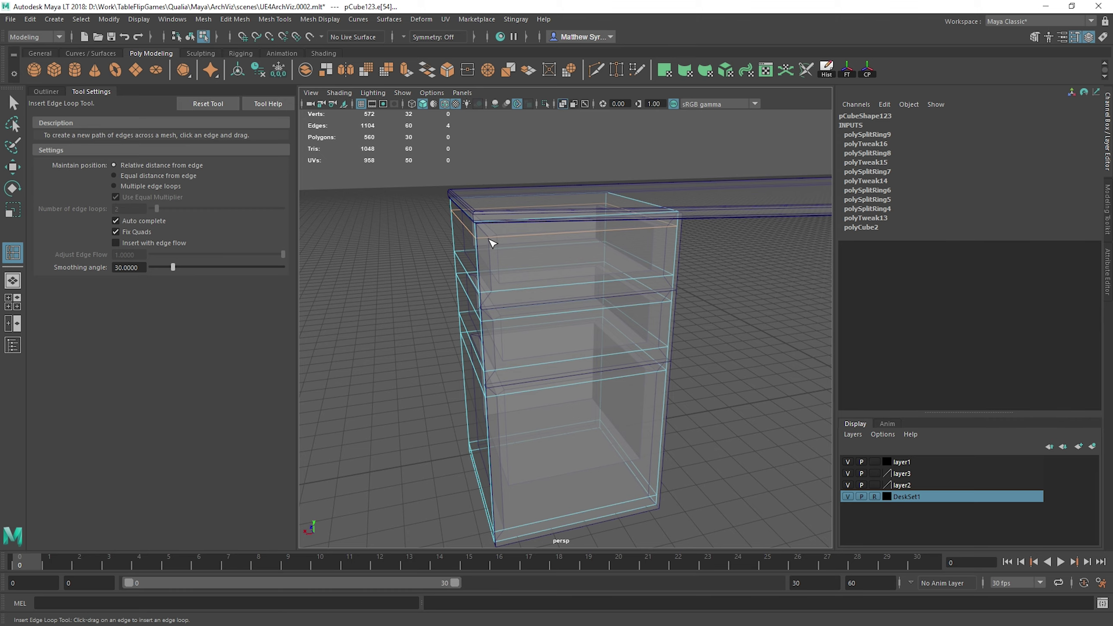
pyautogui.keyDown('alt'); pyautogui.moveTo(501, 254); pyautogui.dragTo(515, 259, button='middle'); pyautogui.keyUp('alt')
pyautogui.press('w')
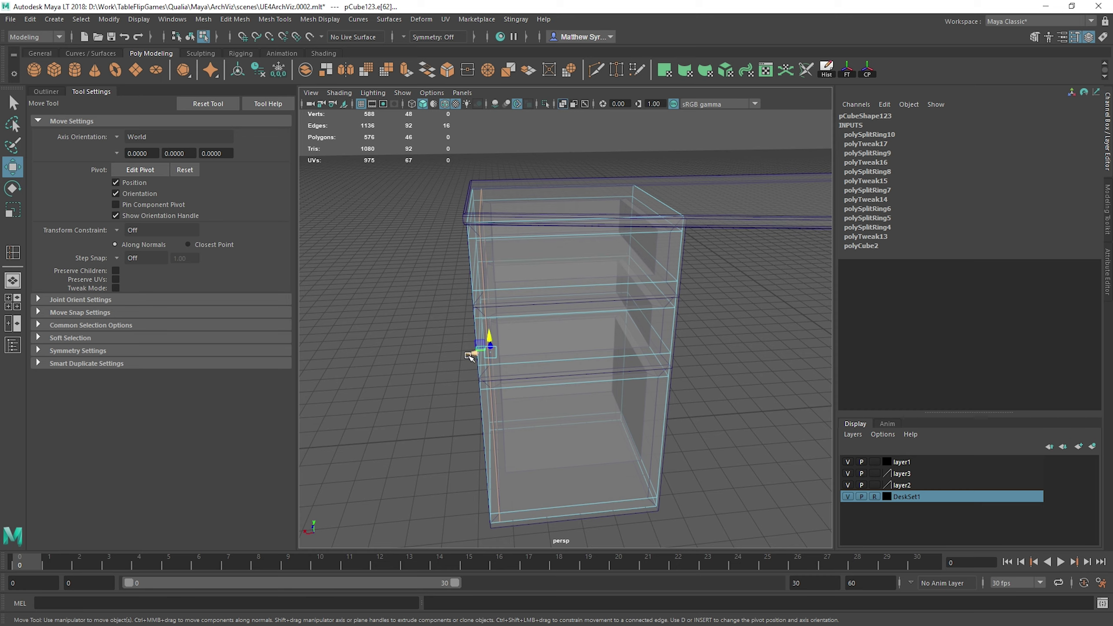
pyautogui.press('=')
pyautogui.press('=')
pyautogui.press('=')
pyautogui.press('-')
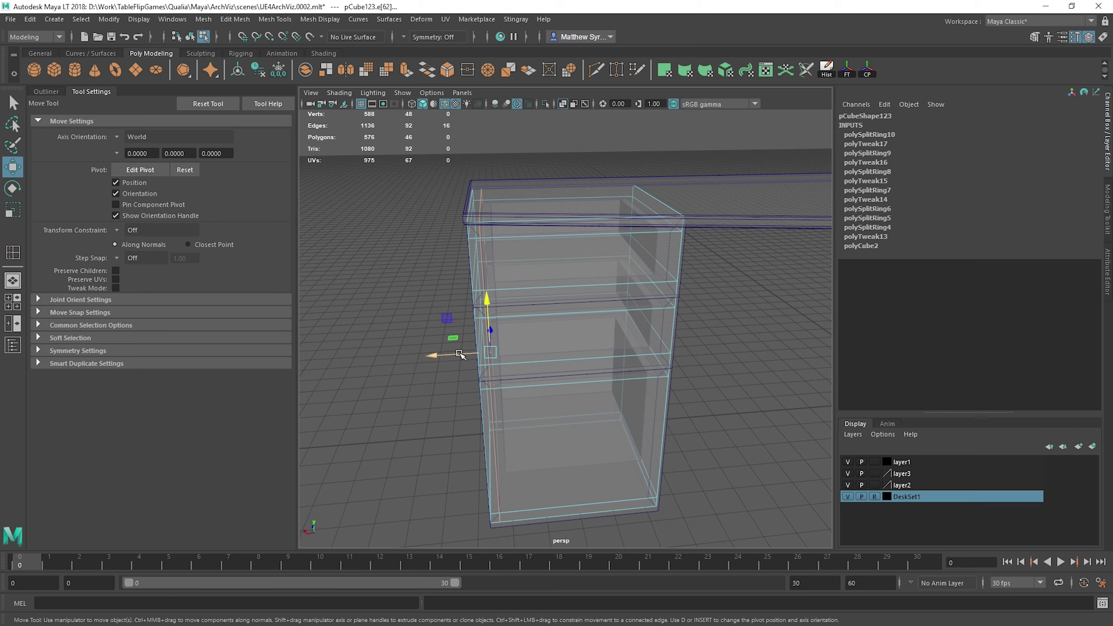